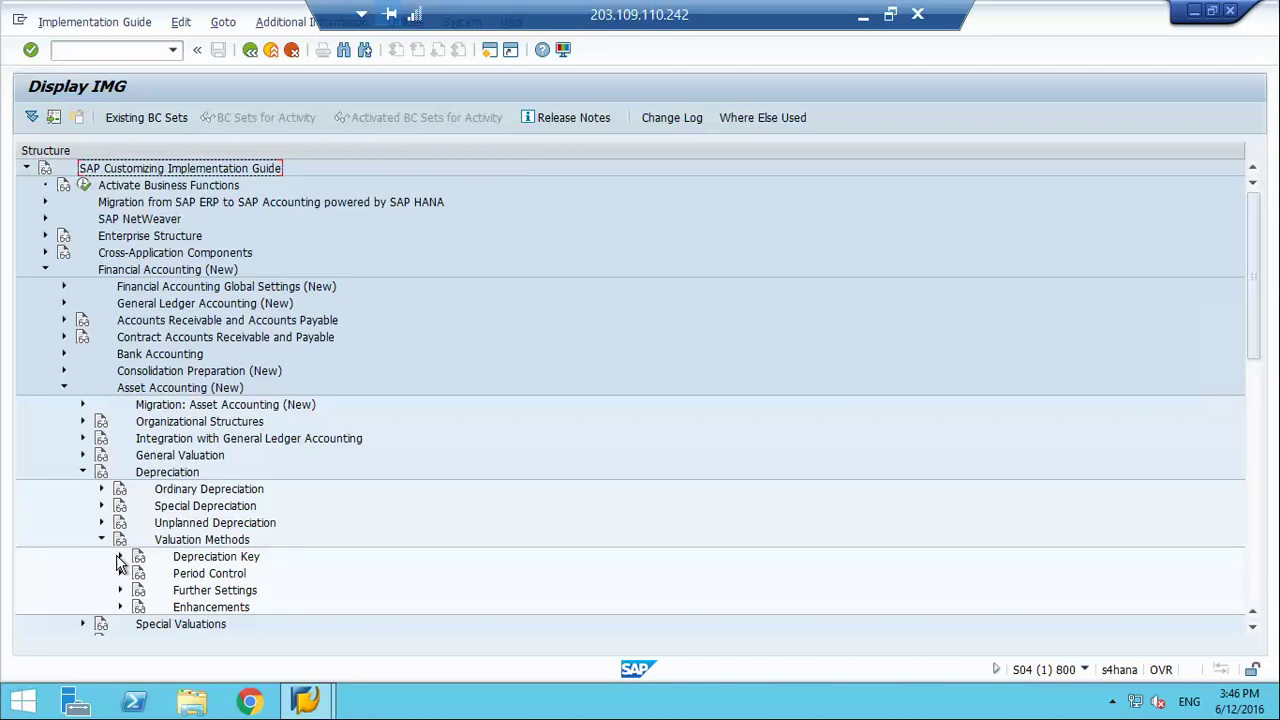
- Expand the Depreciation Key node under Valuation Methods and its Calculation Methods subnode
left_click(119, 557)
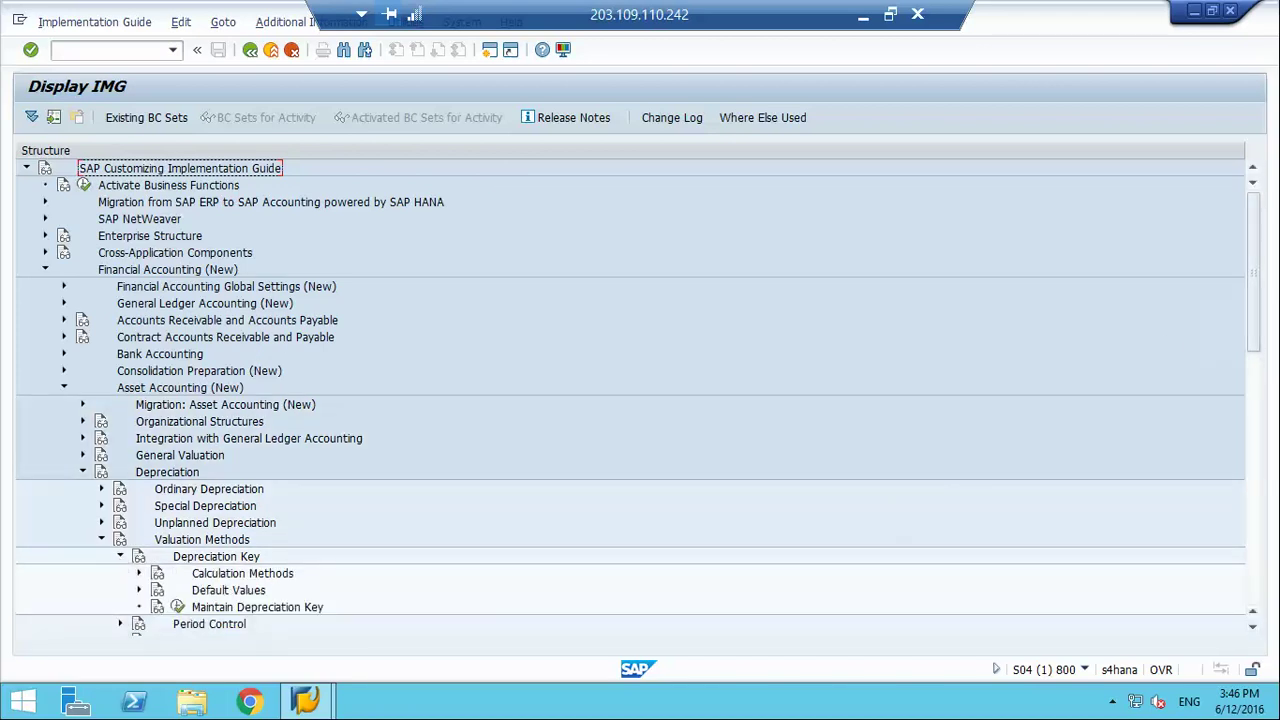
left_click_drag(1253, 300, 1256, 329)
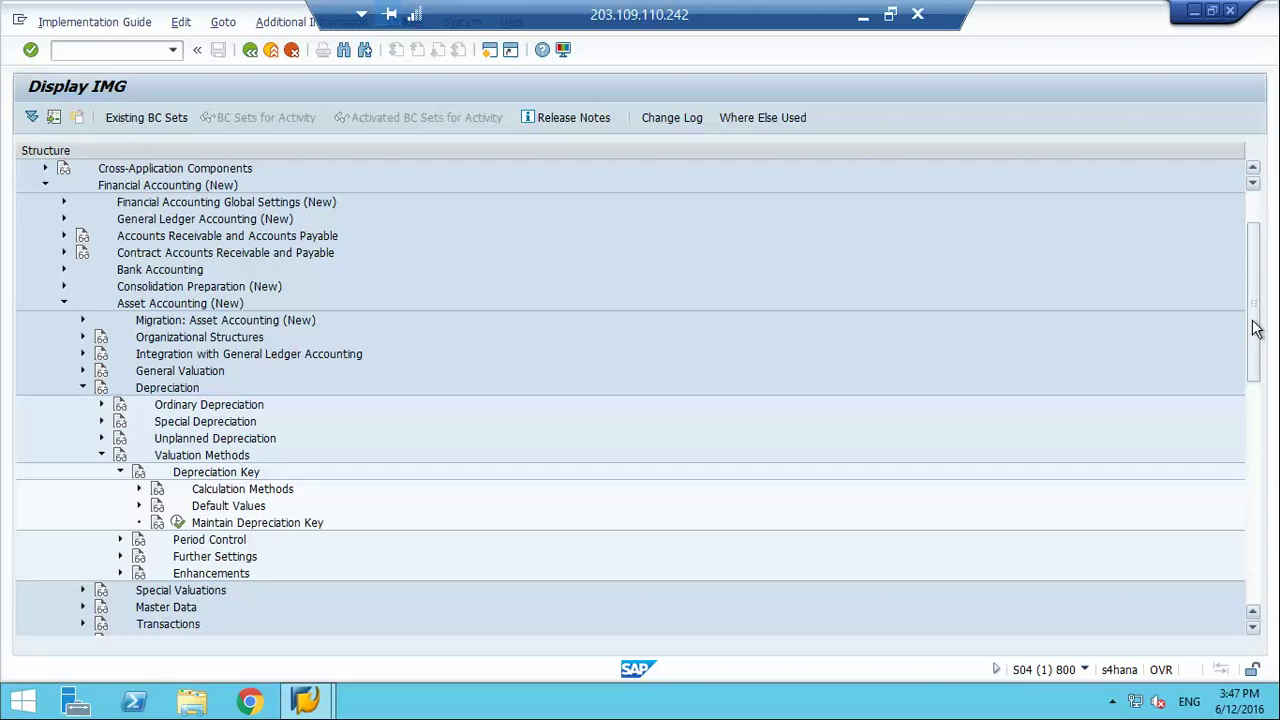
left_click(139, 489)
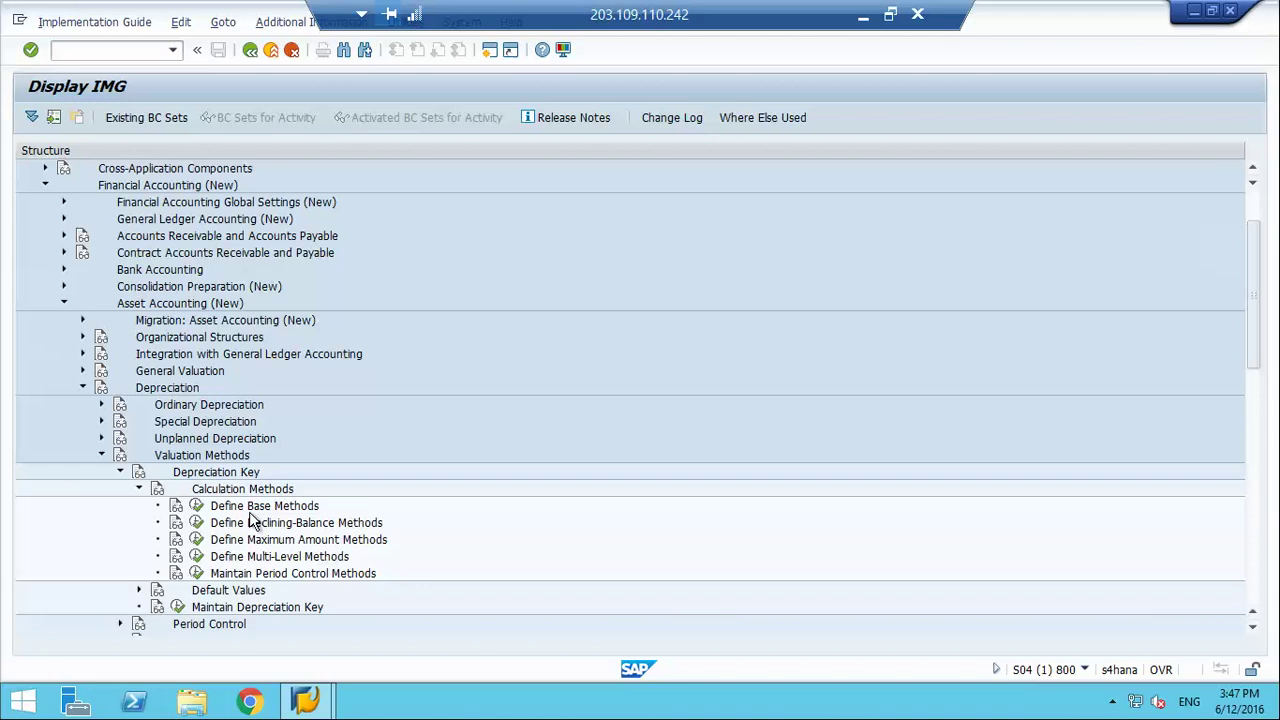
- Read the documentation for the Define Base Methods activity and close it
left_click(176, 506)
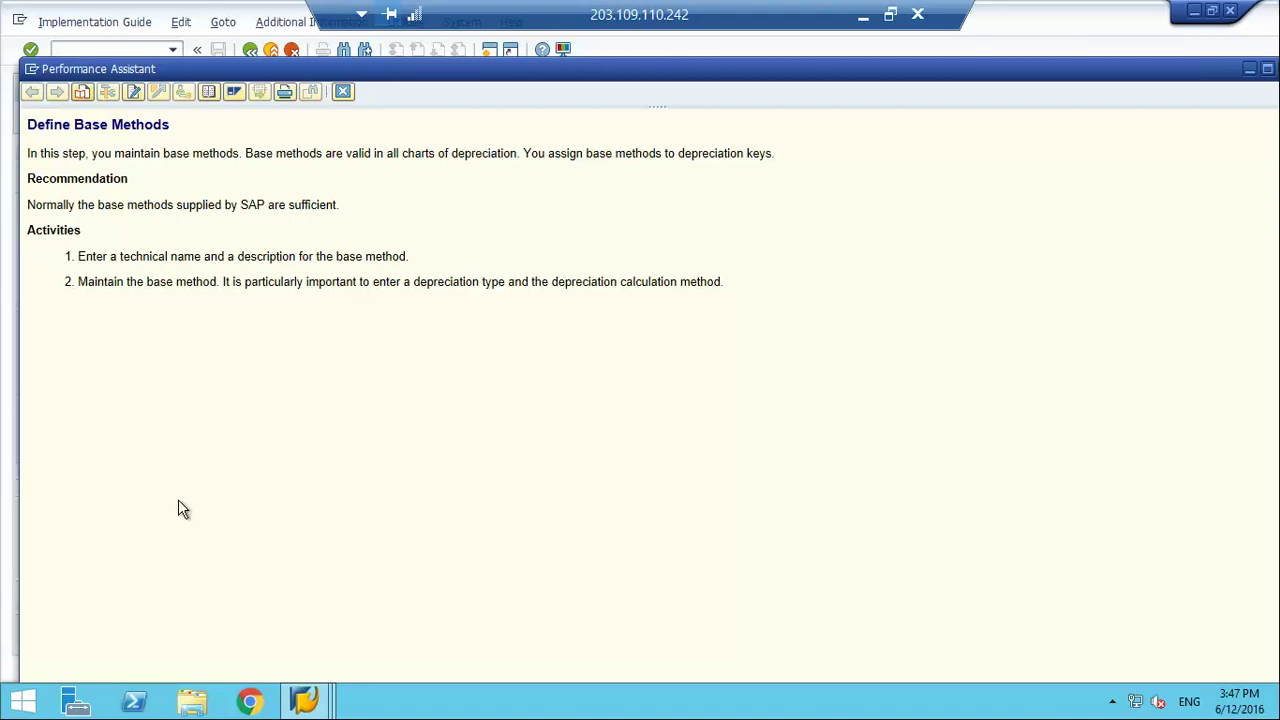
left_click(343, 91)
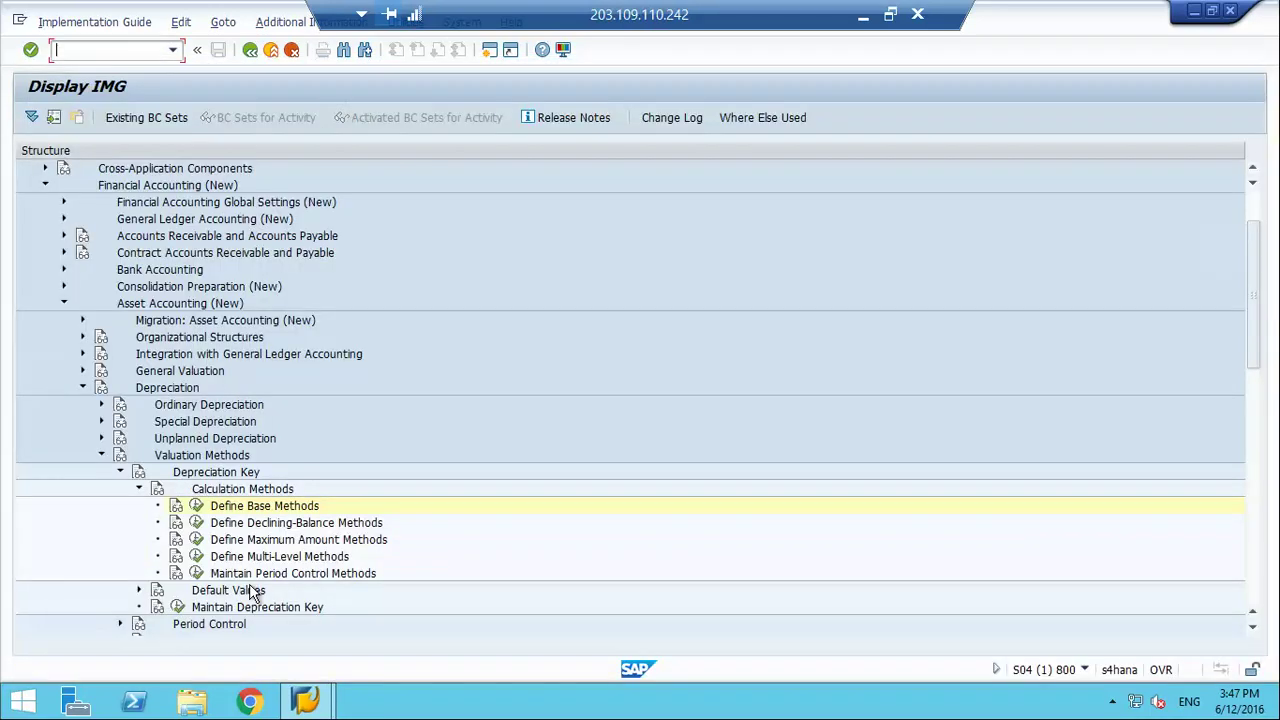
- Open the Define Base Methods activity and look through the whole list of base methods
left_click(196, 507)
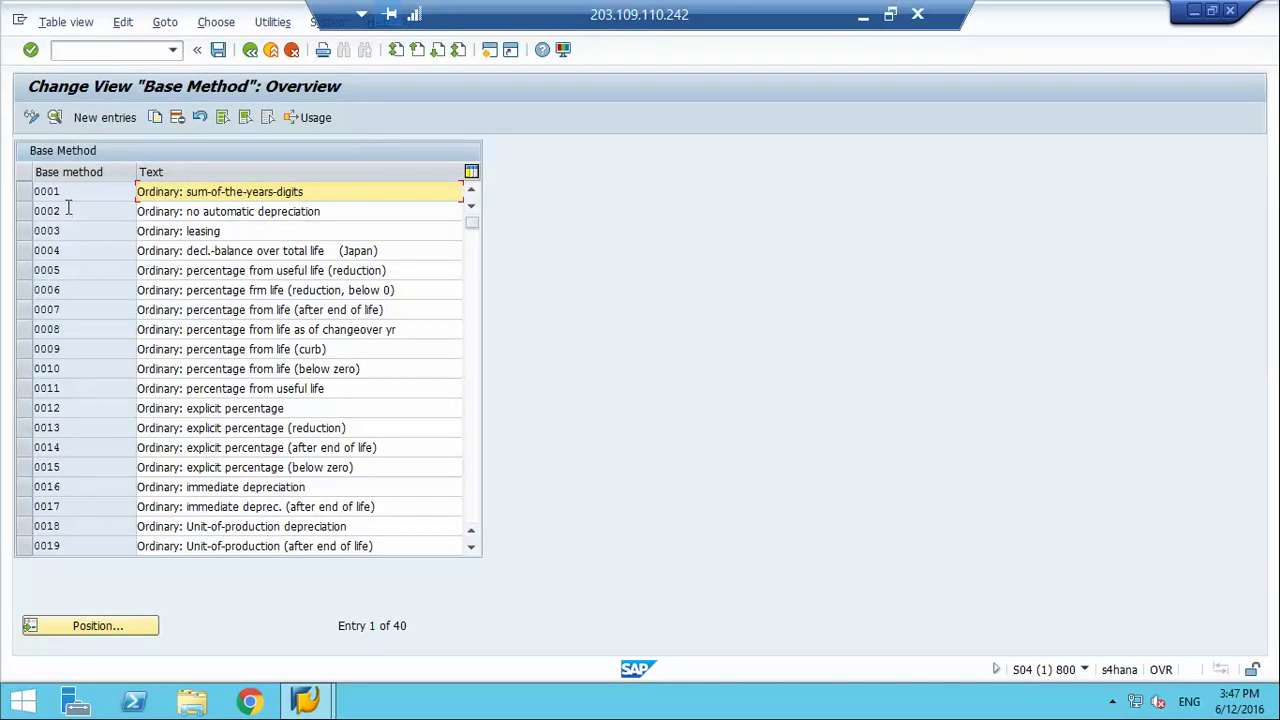
left_click(476, 420)
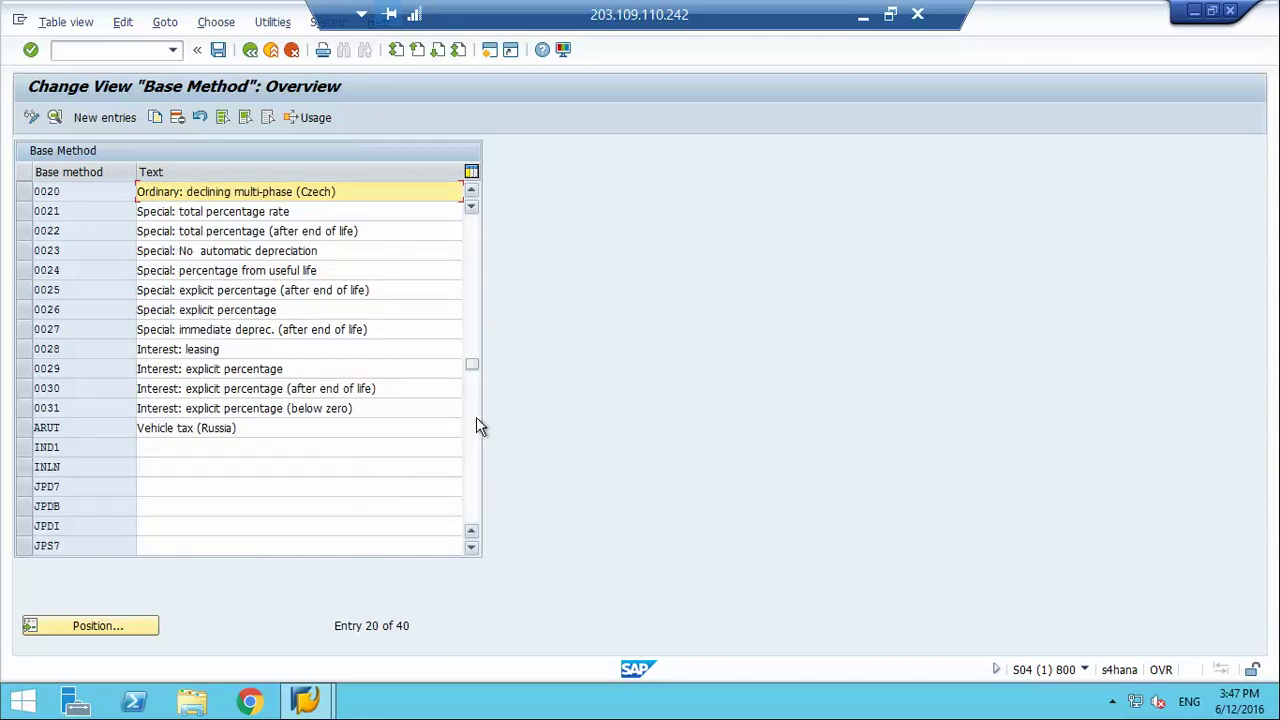
left_click(476, 438)
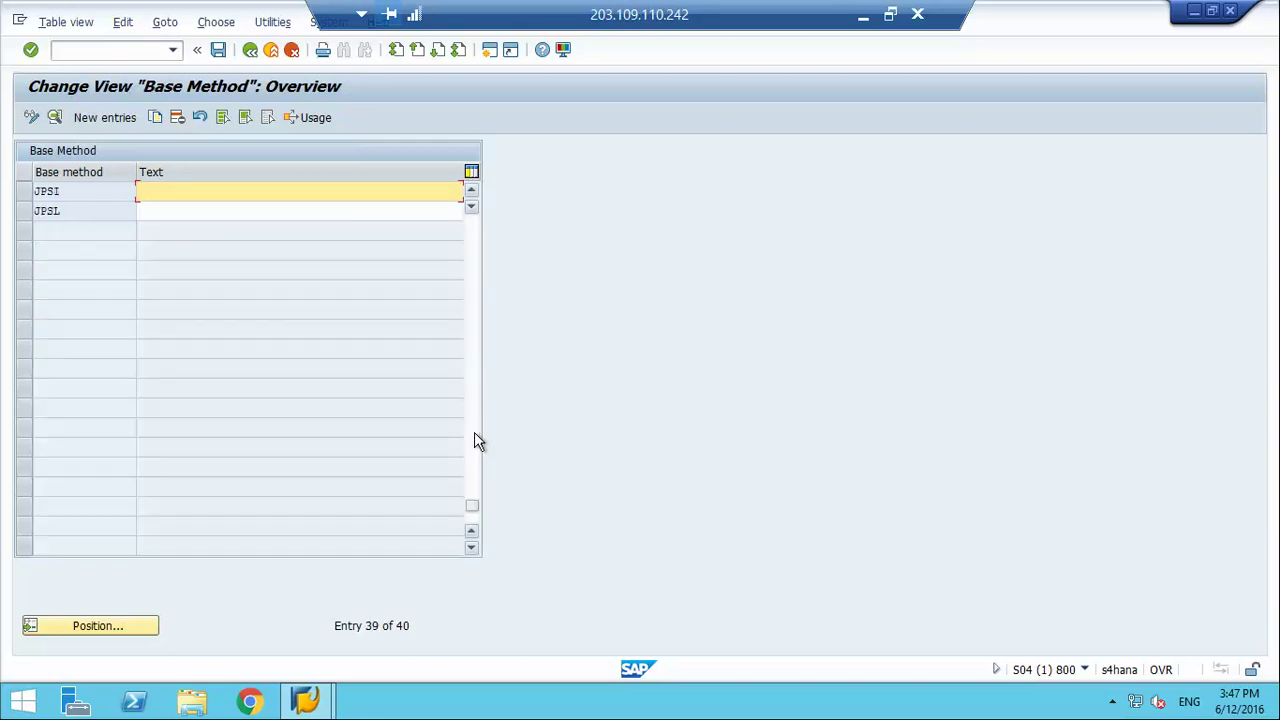
left_click(475, 372)
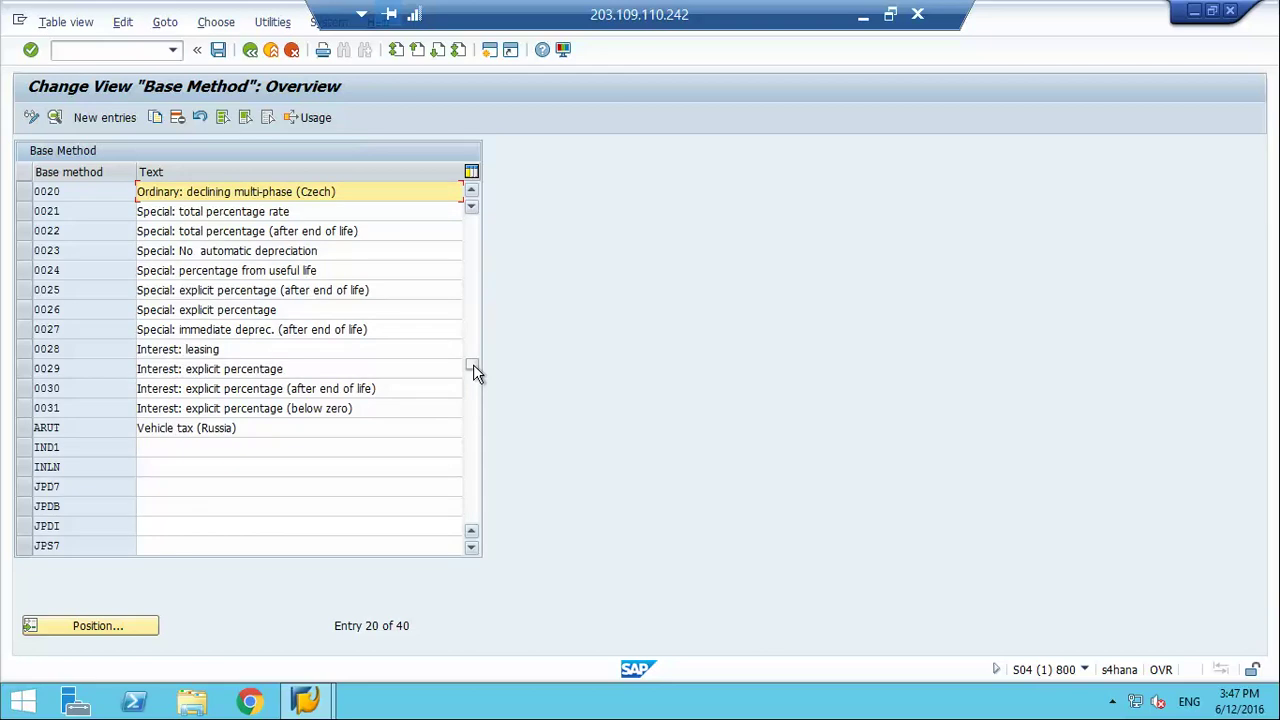
left_click(474, 306)
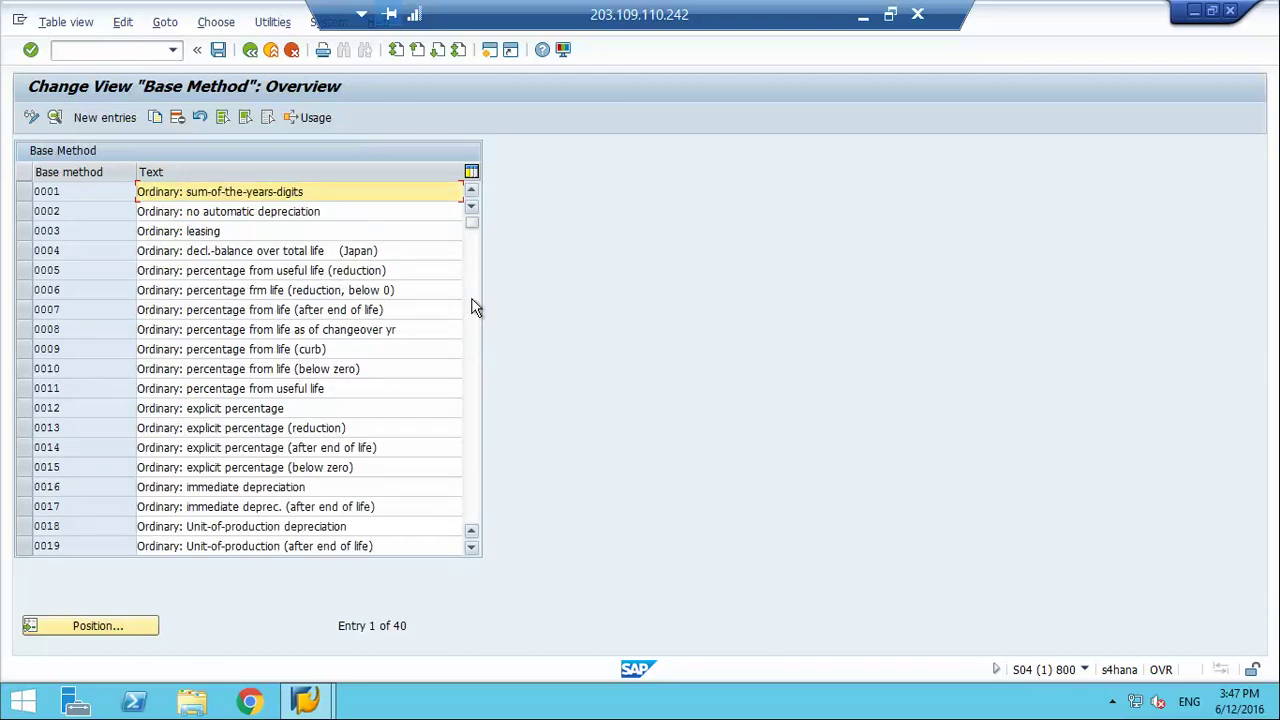
- Open the details of base method 0001 and examine the options available for its type of depreciation
left_click(24, 197)
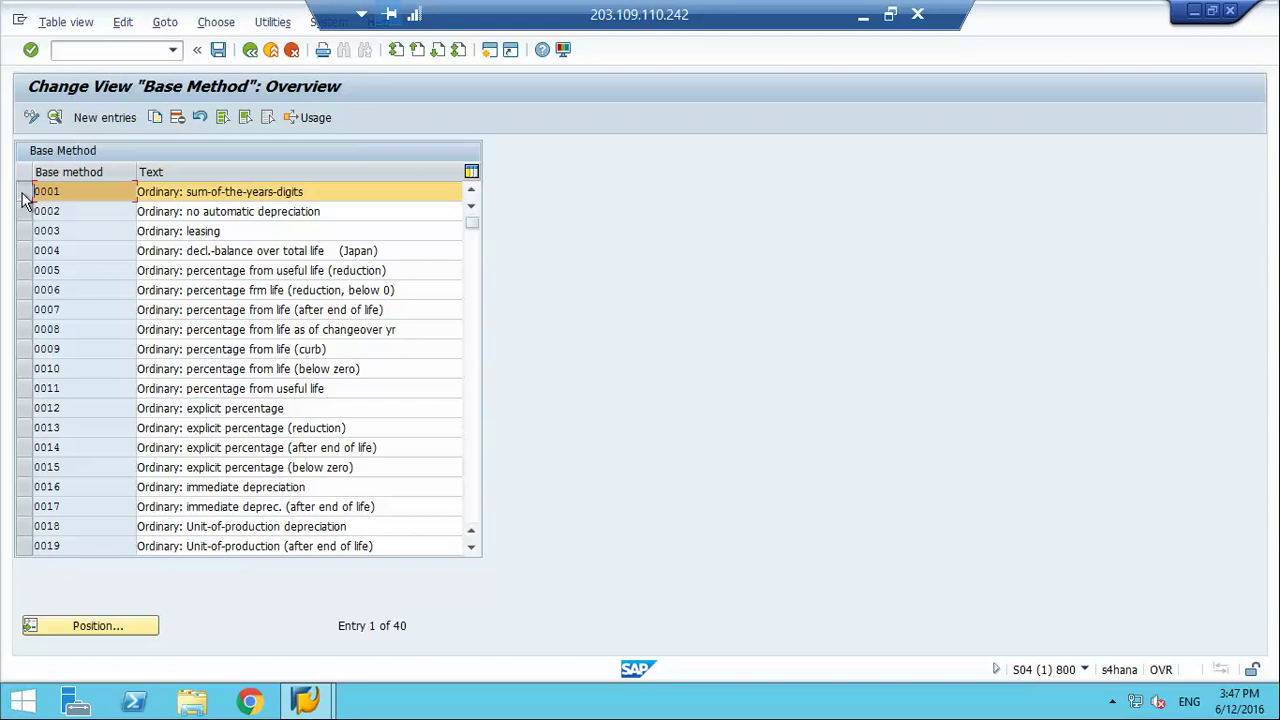
left_click(54, 123)
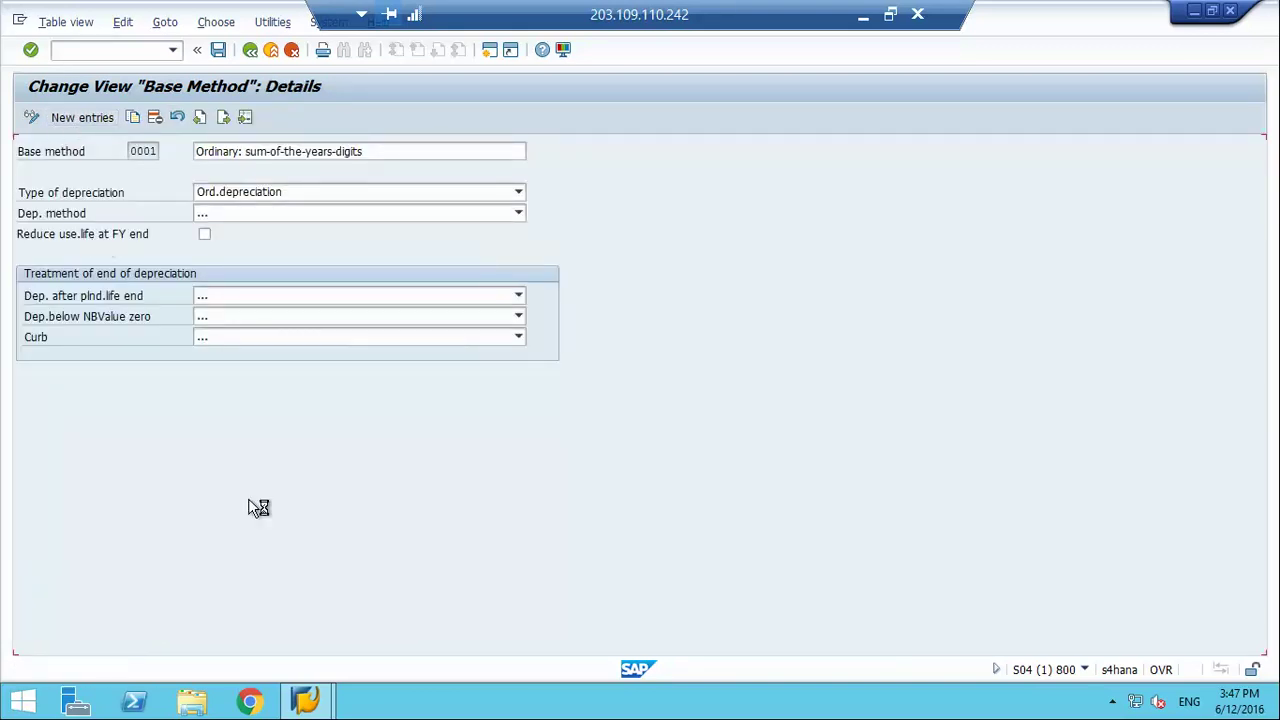
left_click(281, 194)
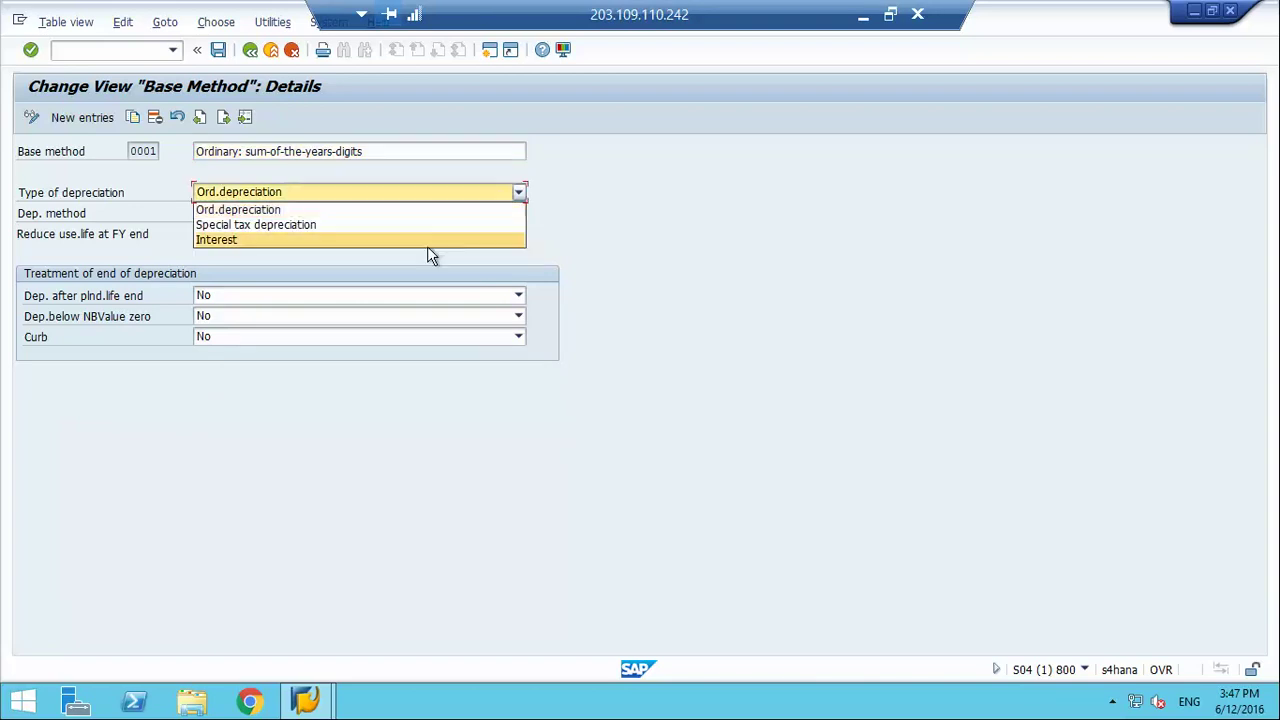
left_click(623, 278)
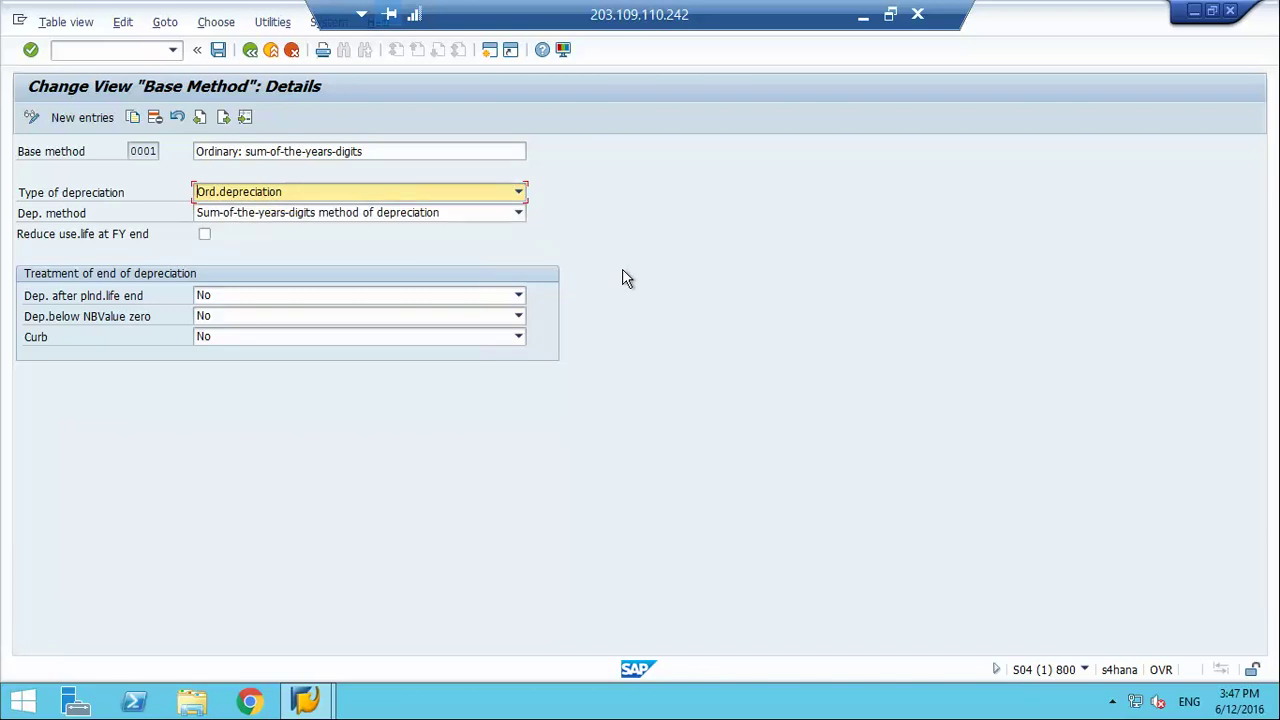
left_click(455, 193)
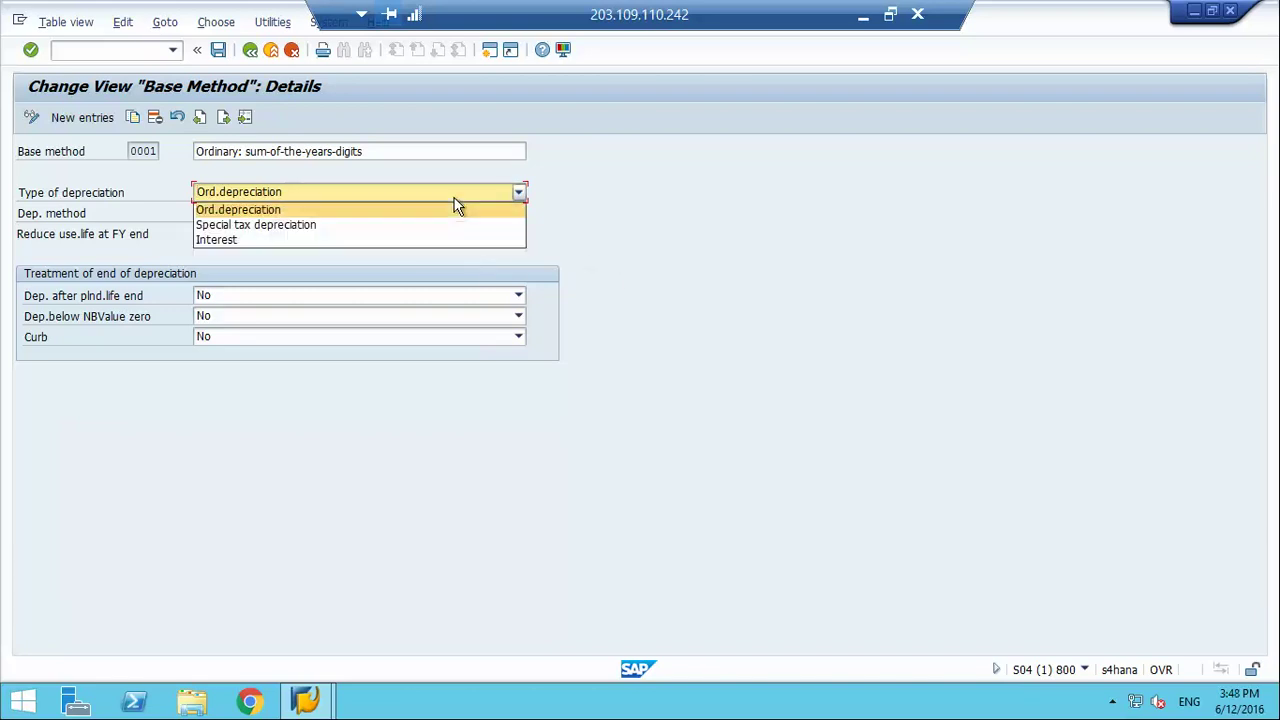
left_click(623, 293)
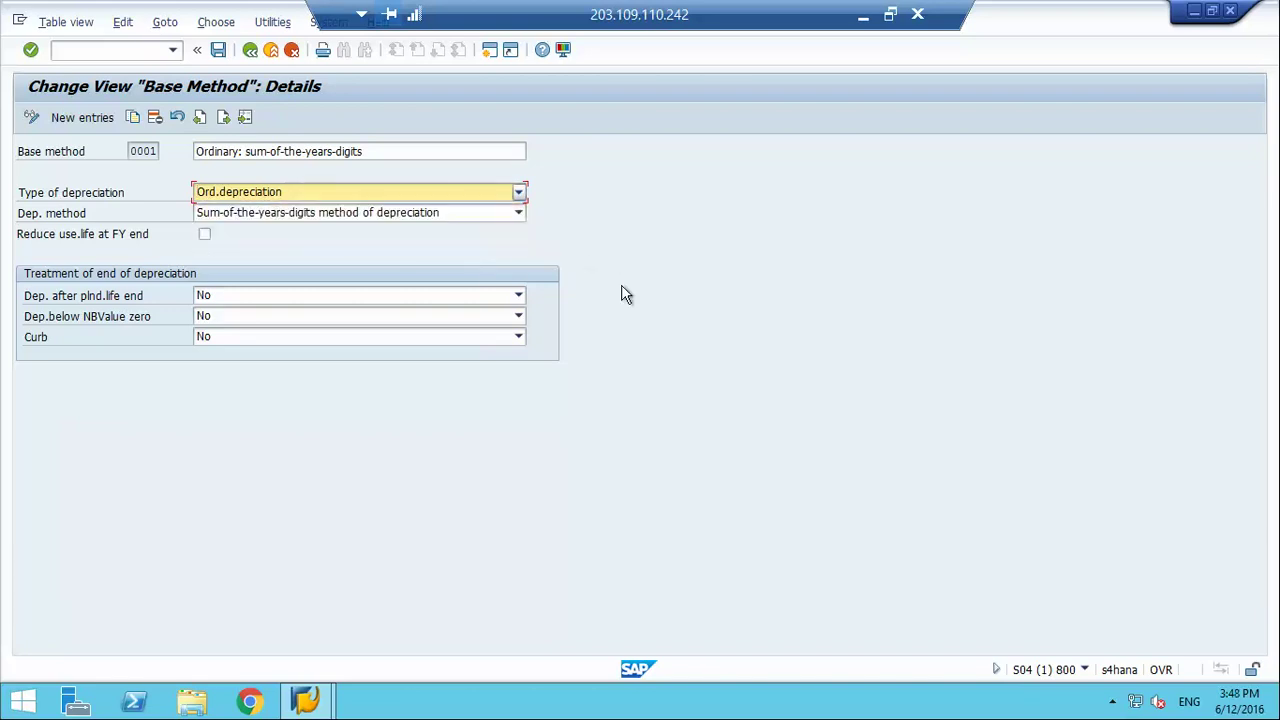
- Examine all depreciation methods available for base method 0001 without changing the selected one
left_click(489, 218)
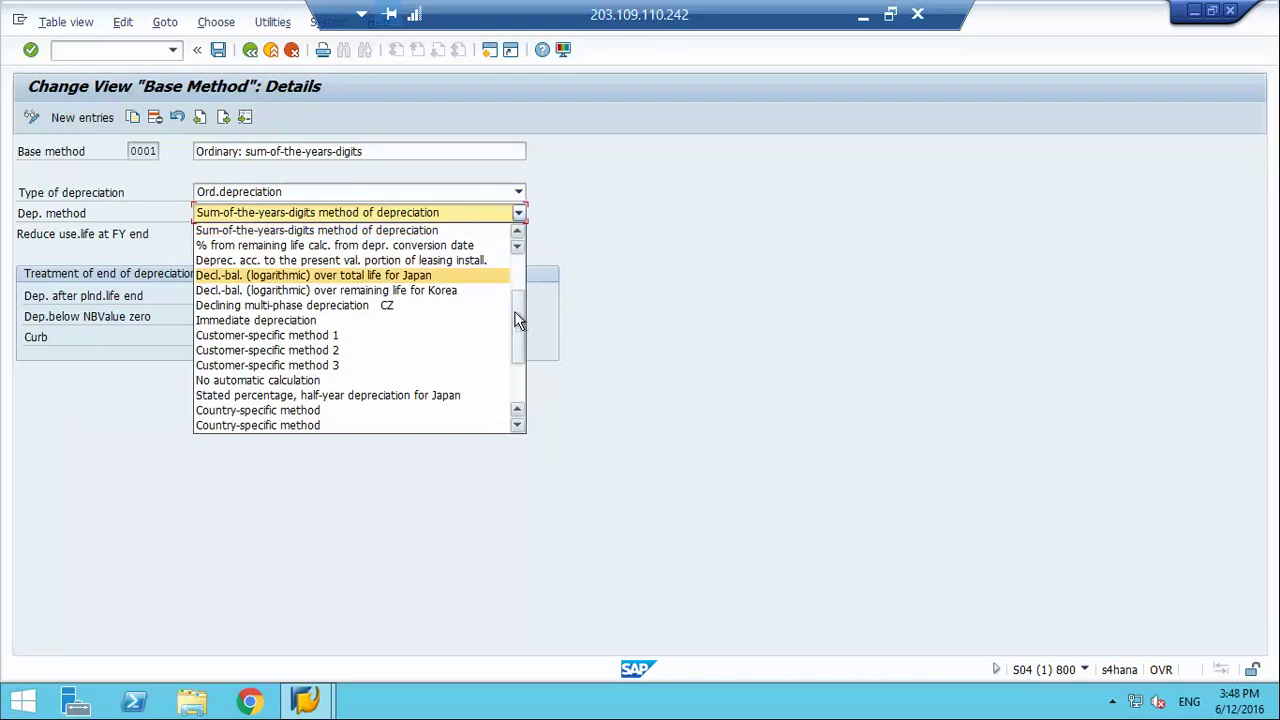
left_click_drag(518, 320, 516, 276)
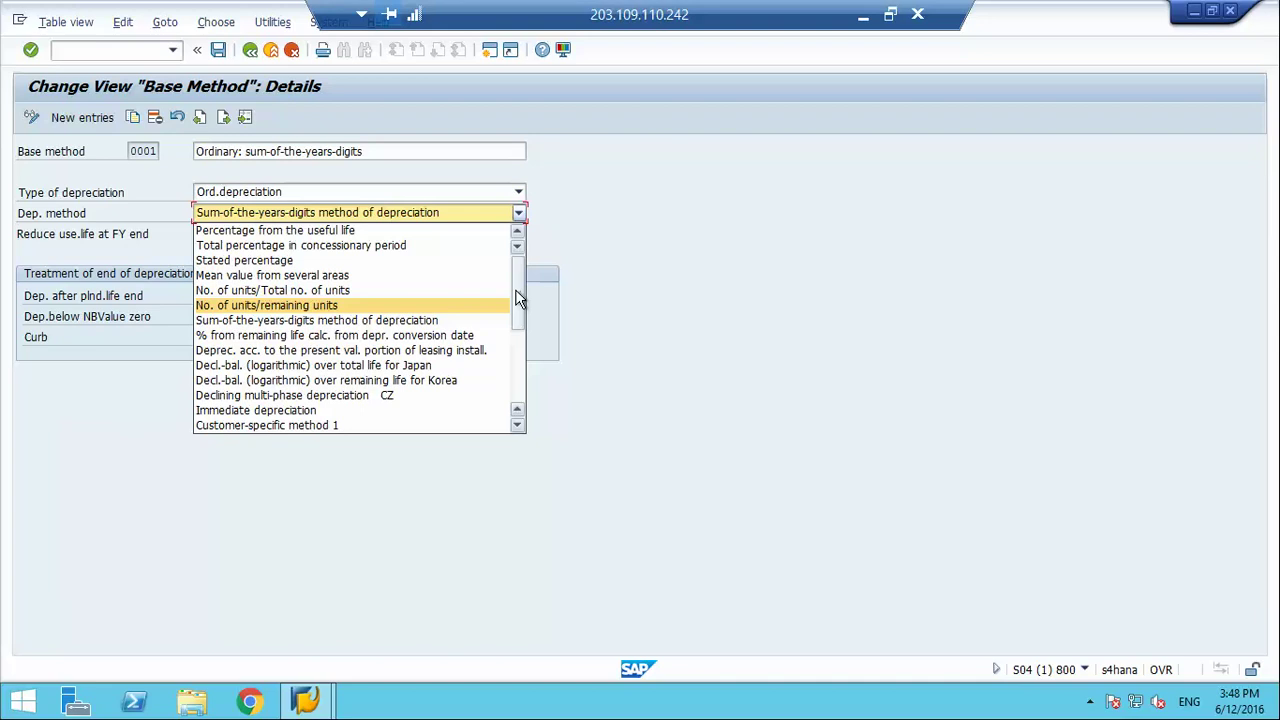
left_click_drag(519, 310, 523, 404)
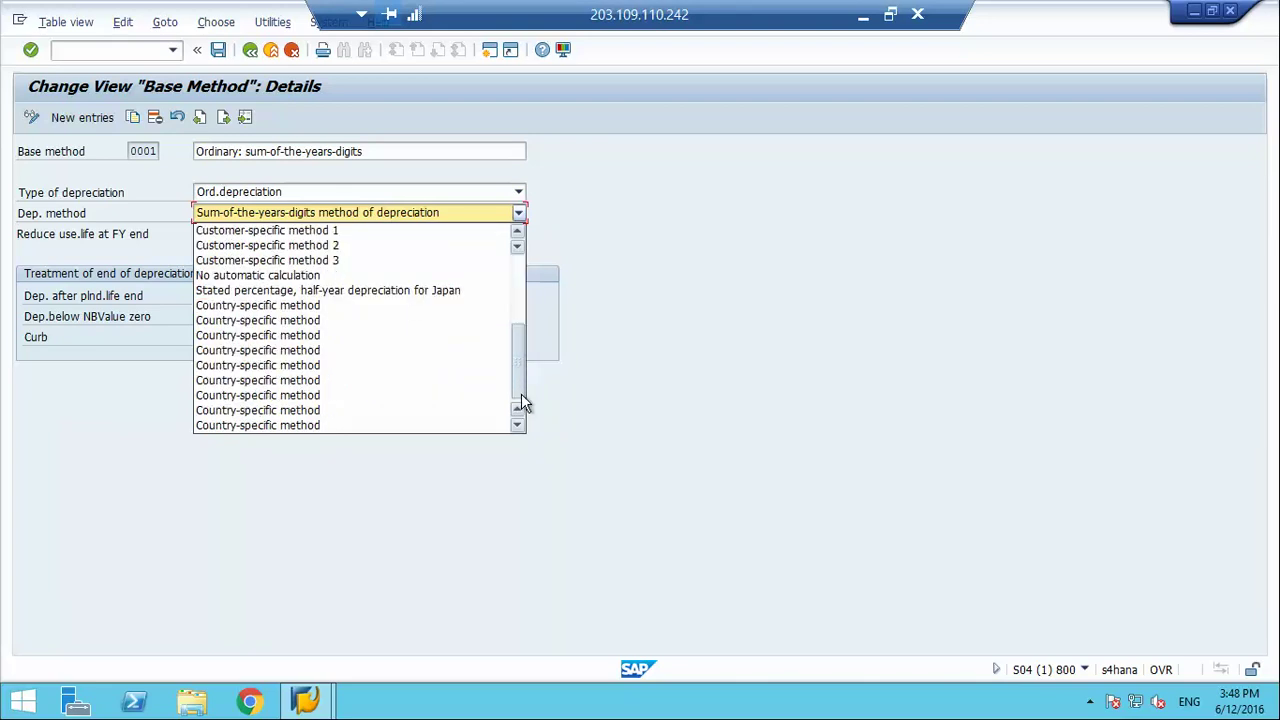
left_click_drag(521, 396, 521, 338)
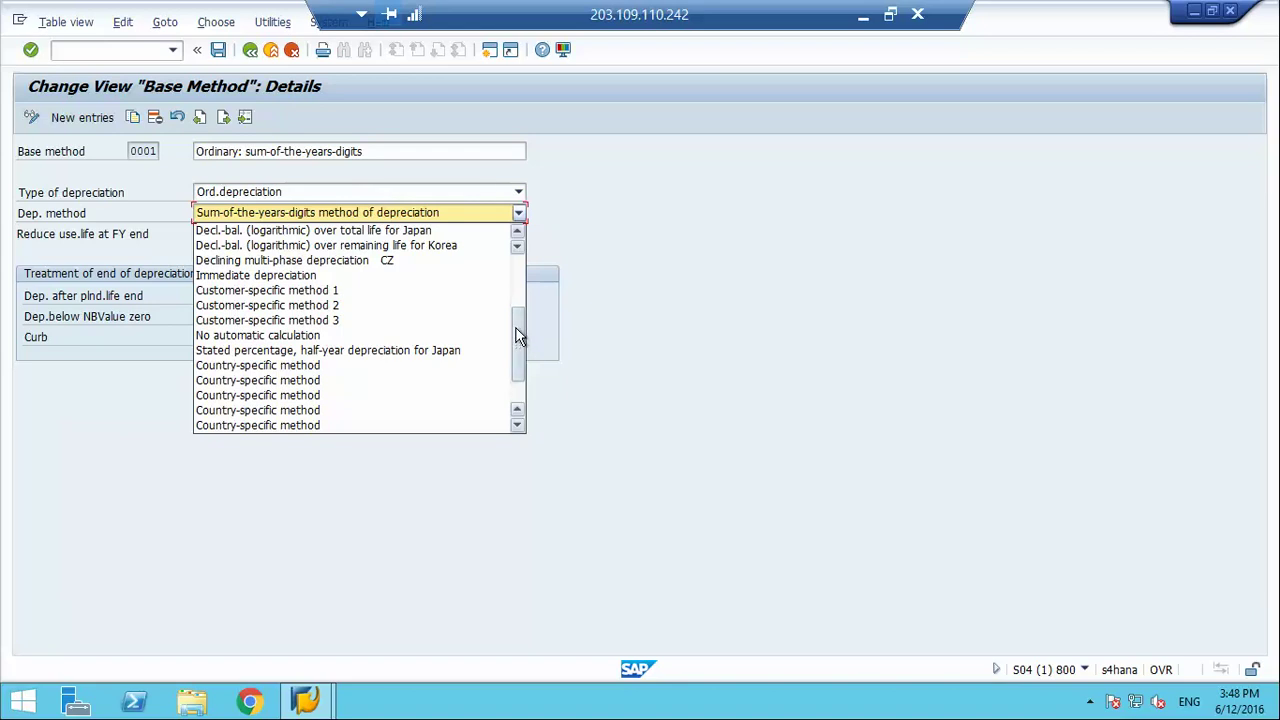
left_click_drag(519, 330, 516, 287)
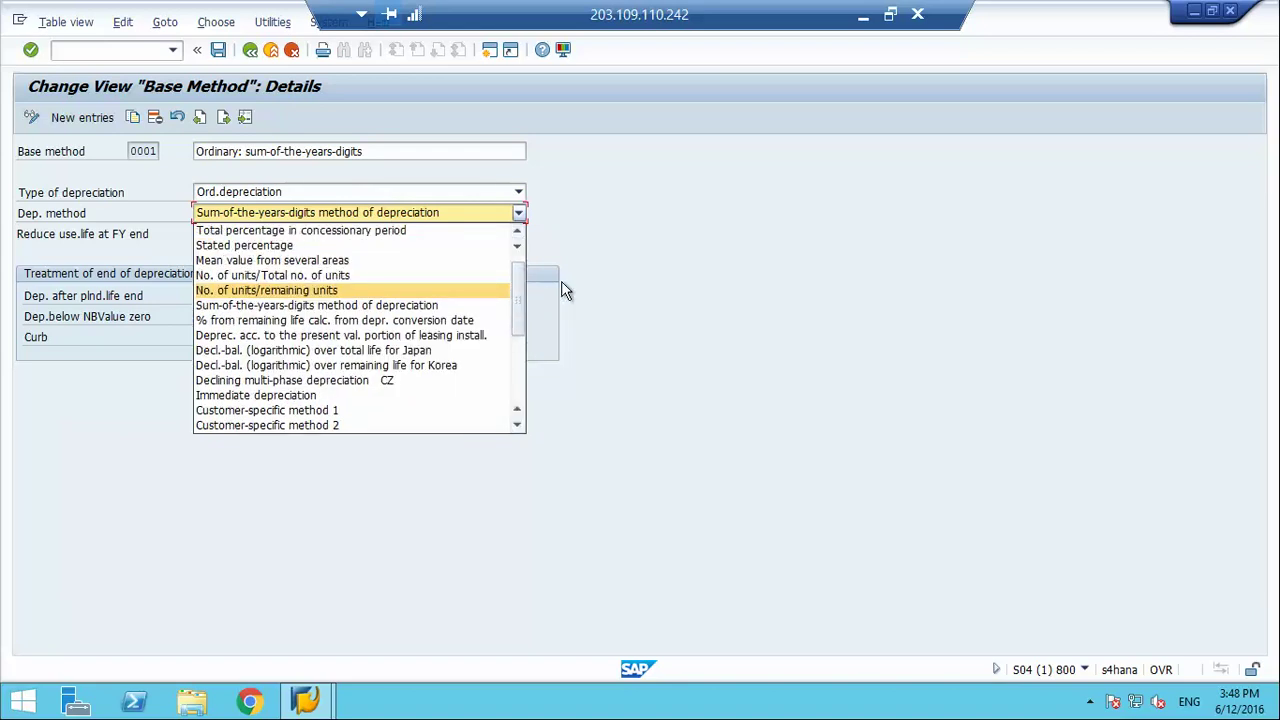
left_click(563, 288)
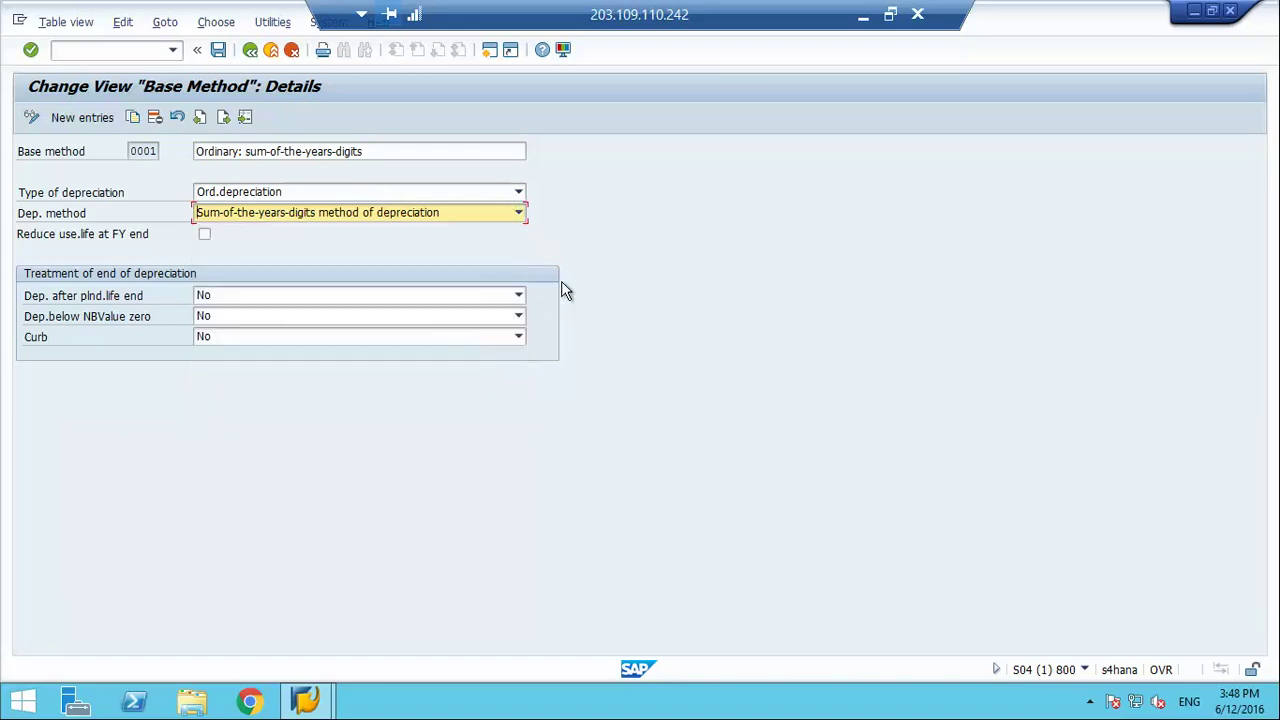
- Review the options for depreciation after planned life end, below net book value zero and curb, and return to the base method list
left_click(294, 298)
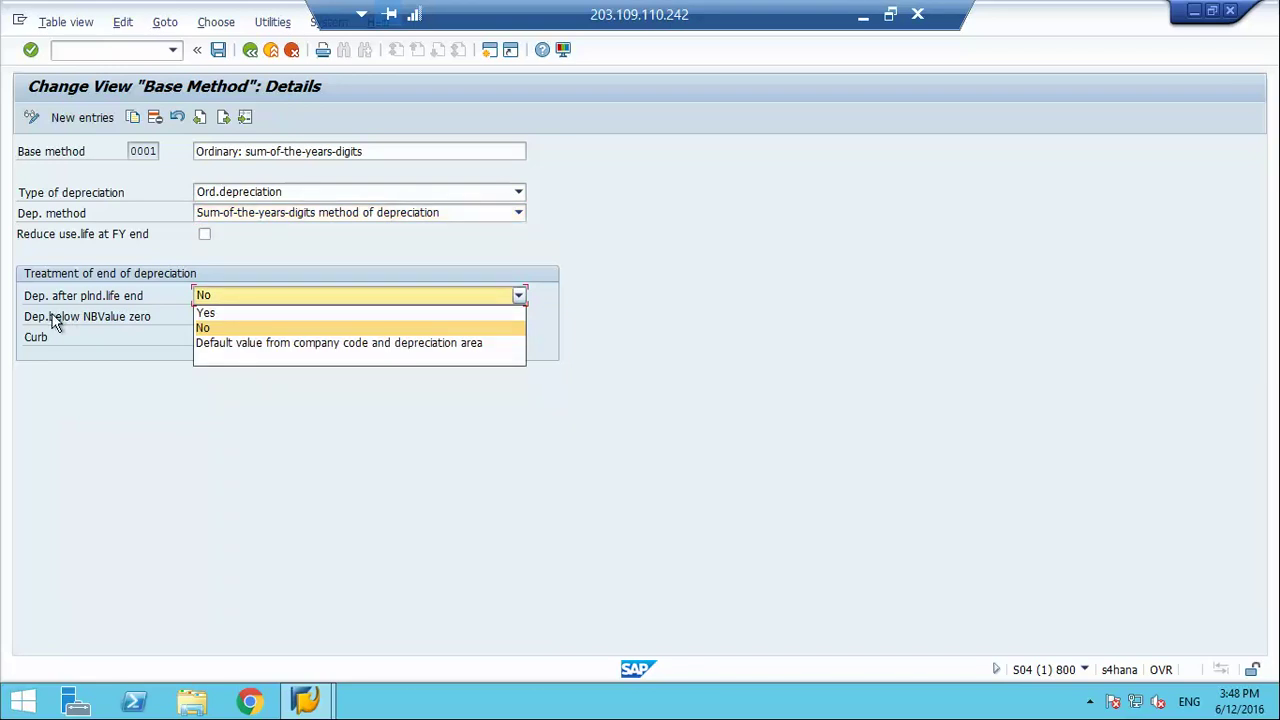
left_click(215, 328)
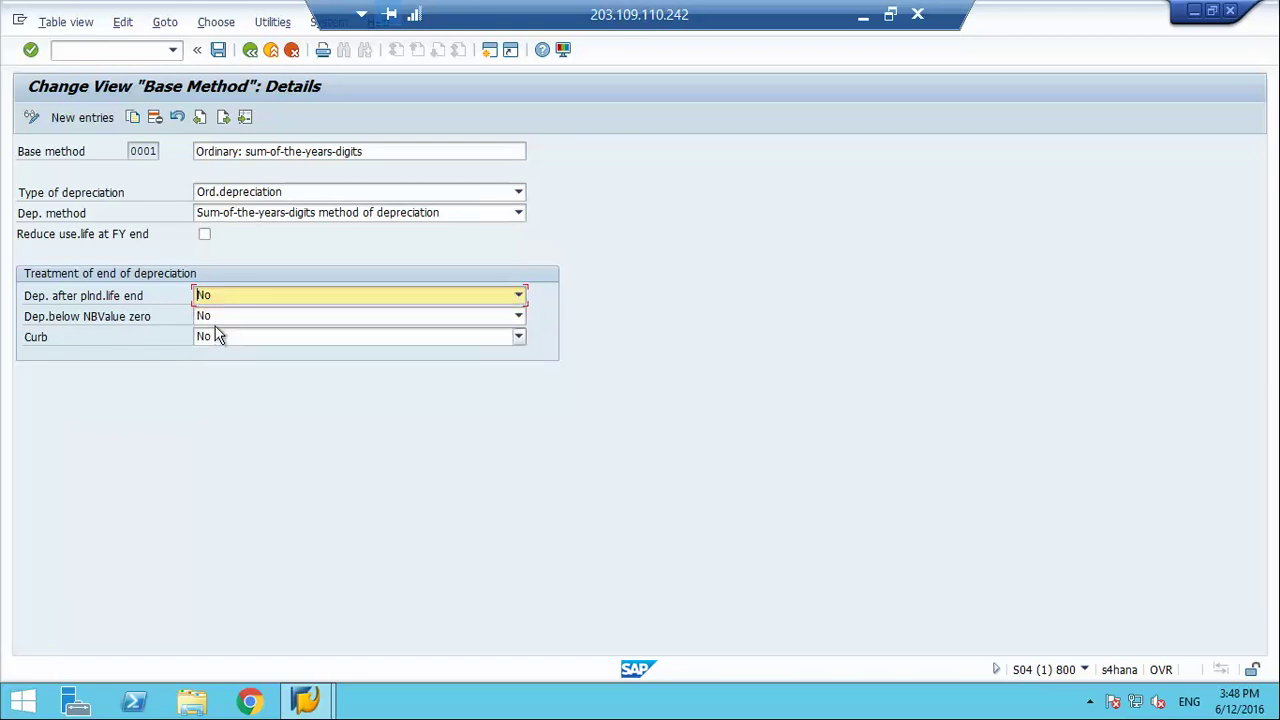
left_click(214, 320)
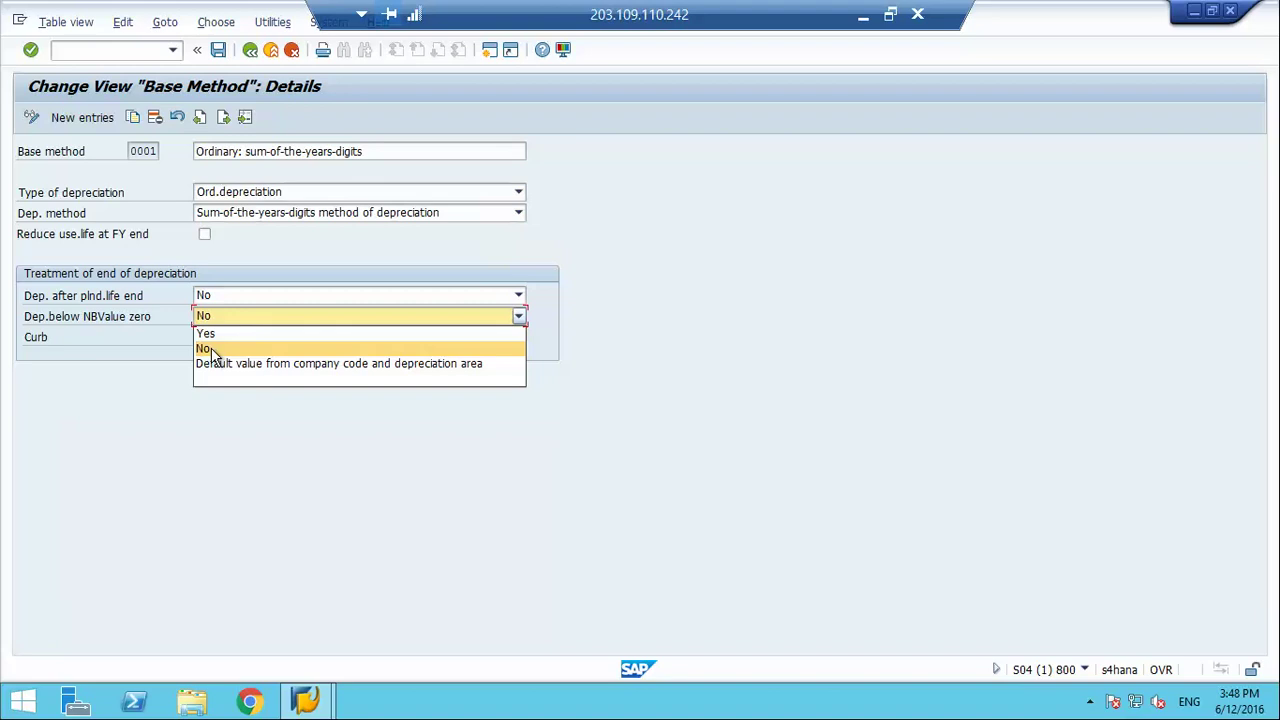
left_click(212, 351)
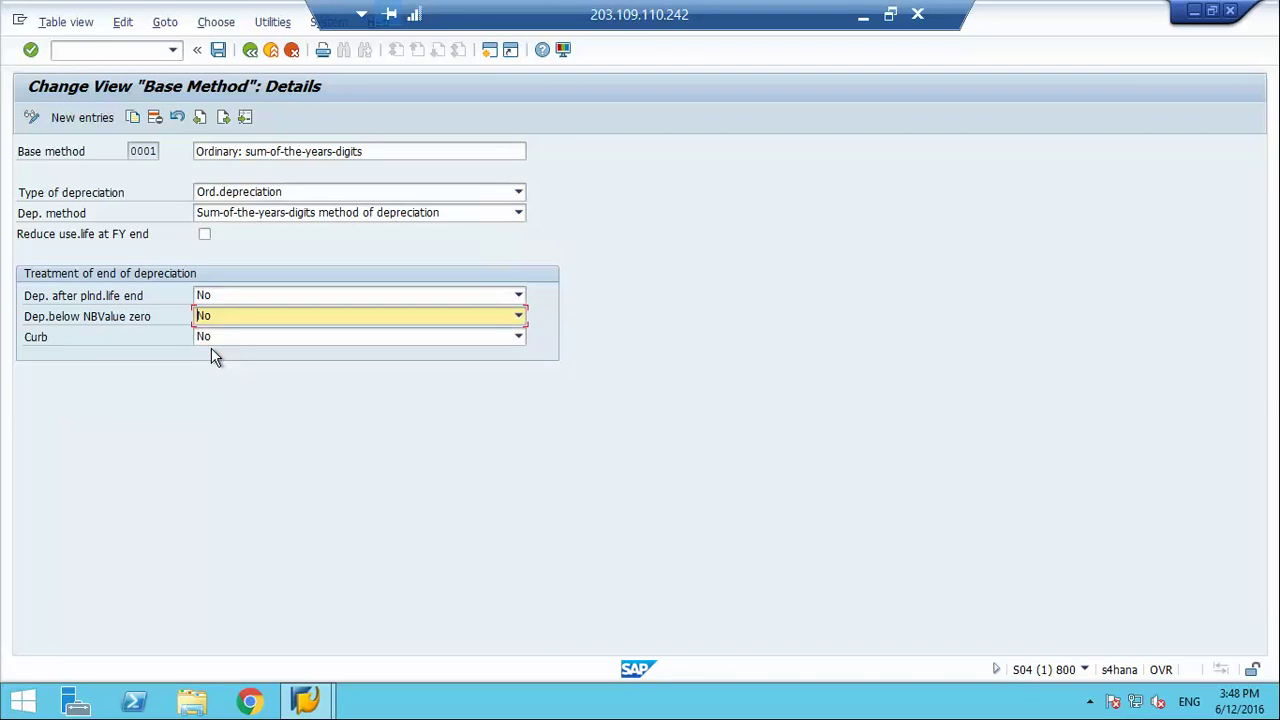
left_click(211, 340)
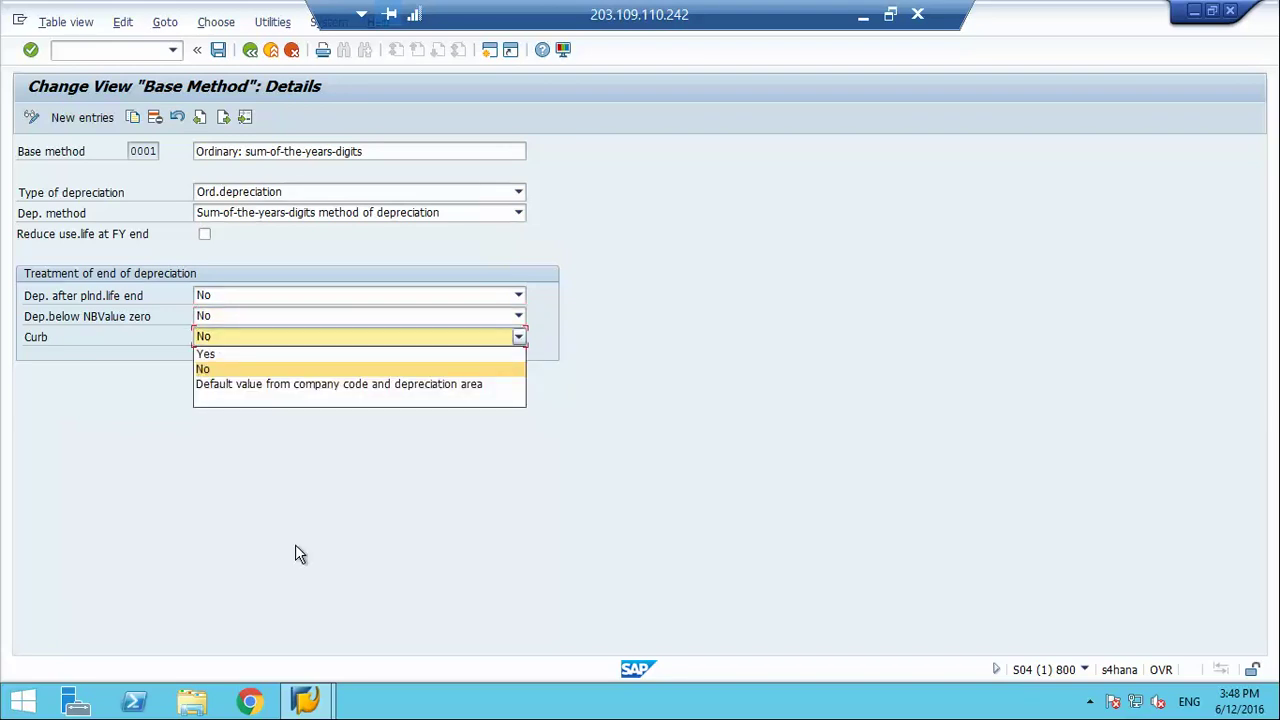
left_click(267, 388)
left_click(224, 118)
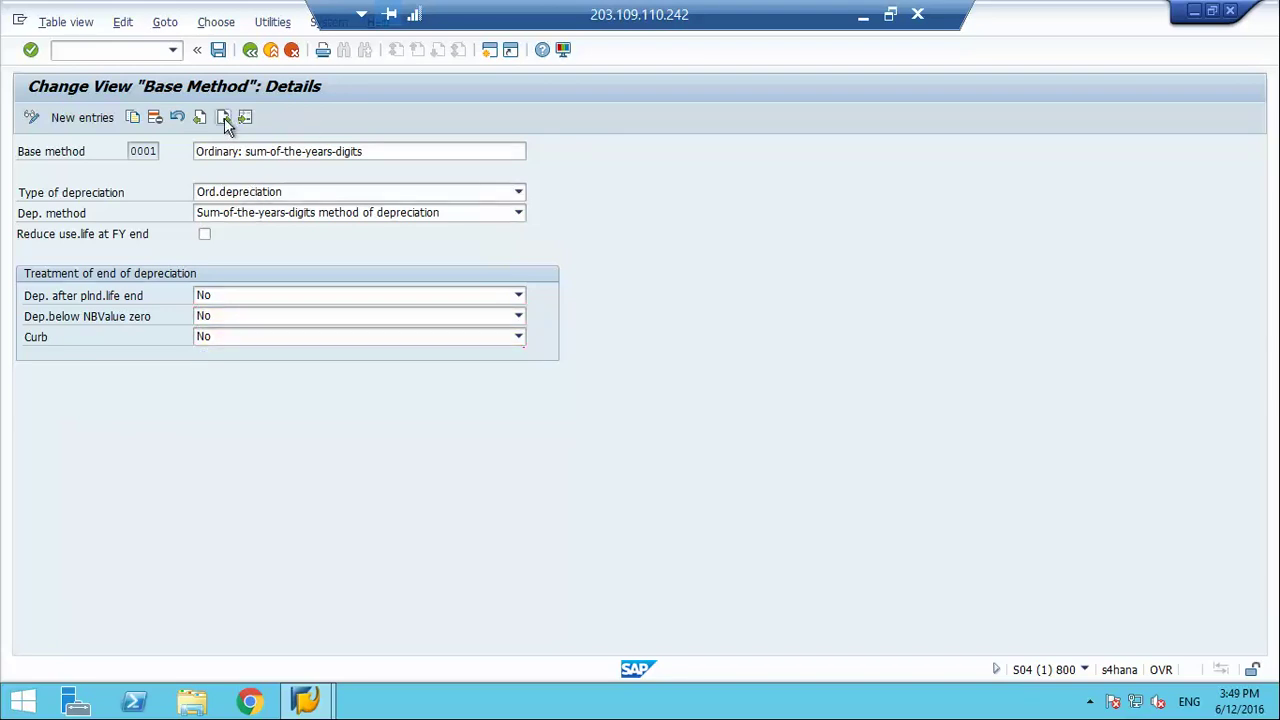
left_click(249, 57)
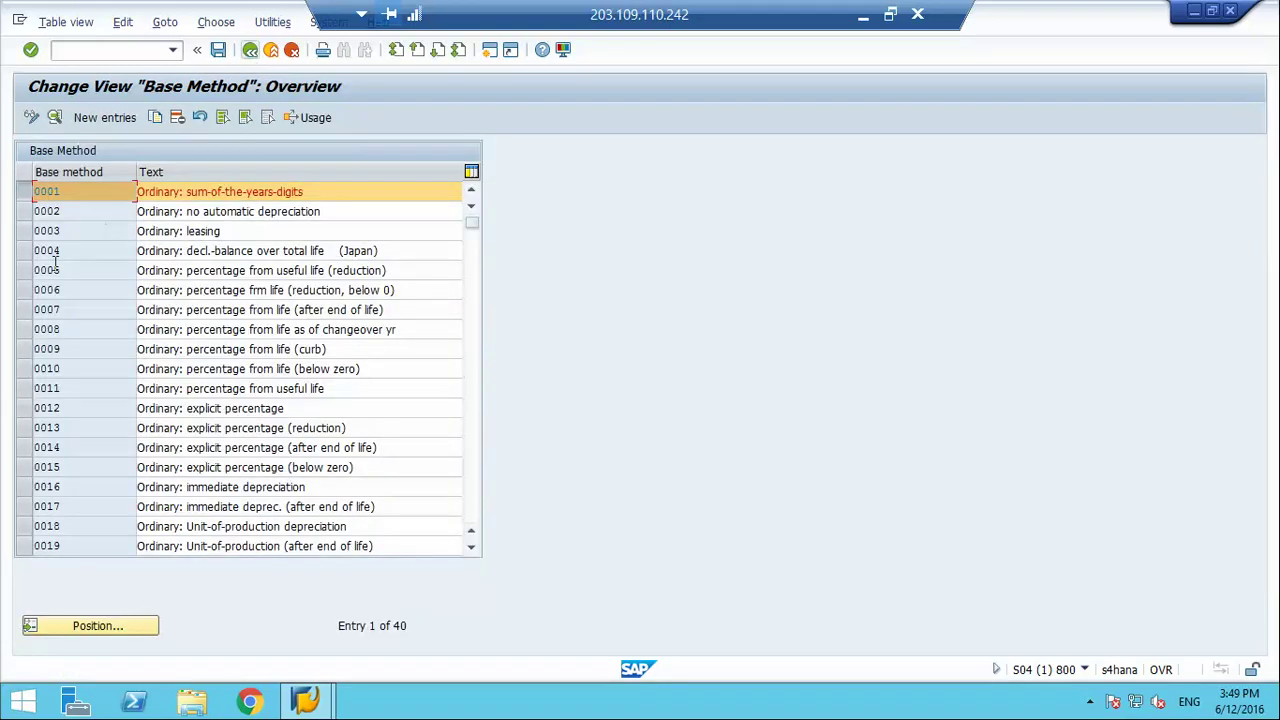
- Open the details of base method 0002, check its depreciation method options, and return to the implementation guide
left_click(22, 214)
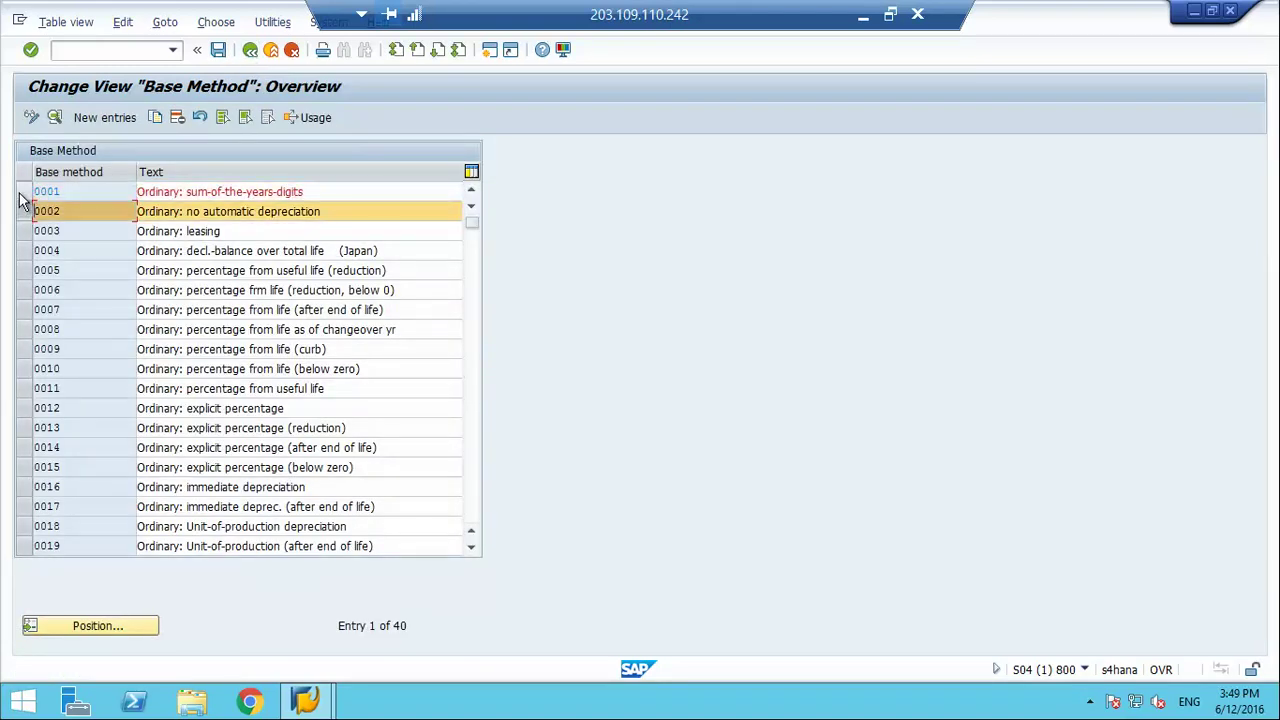
left_click(54, 117)
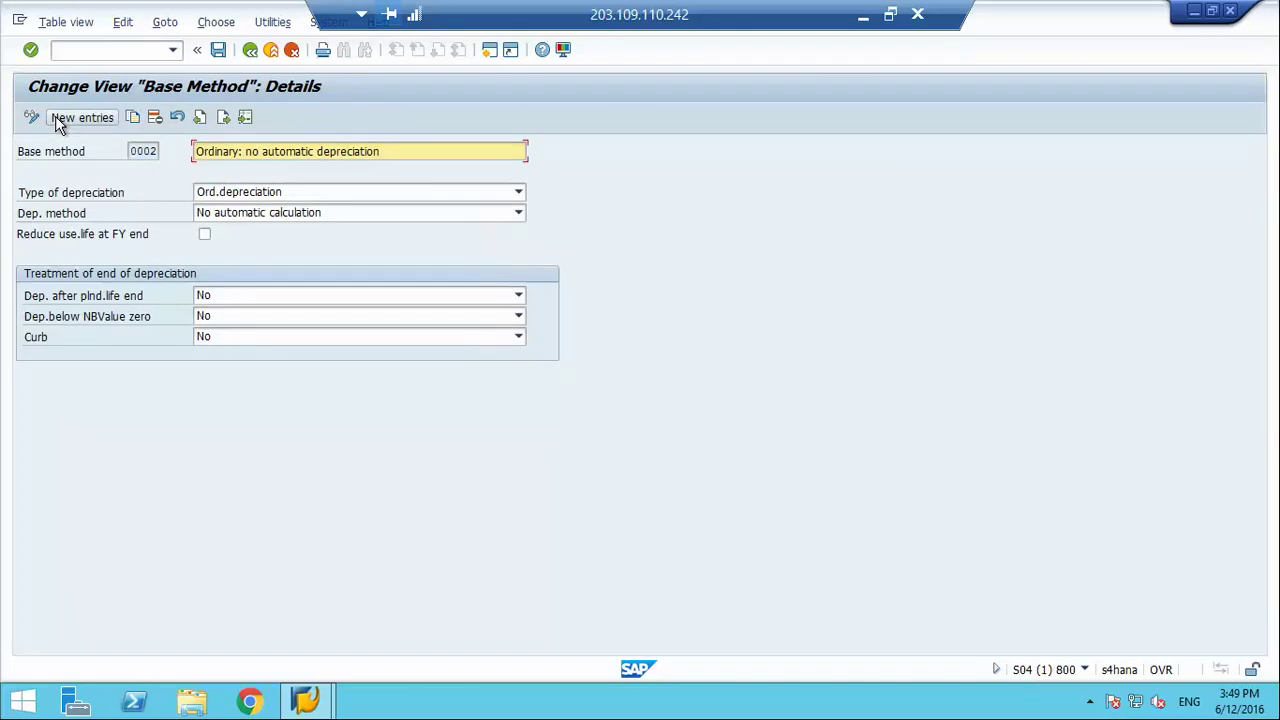
left_click(281, 213)
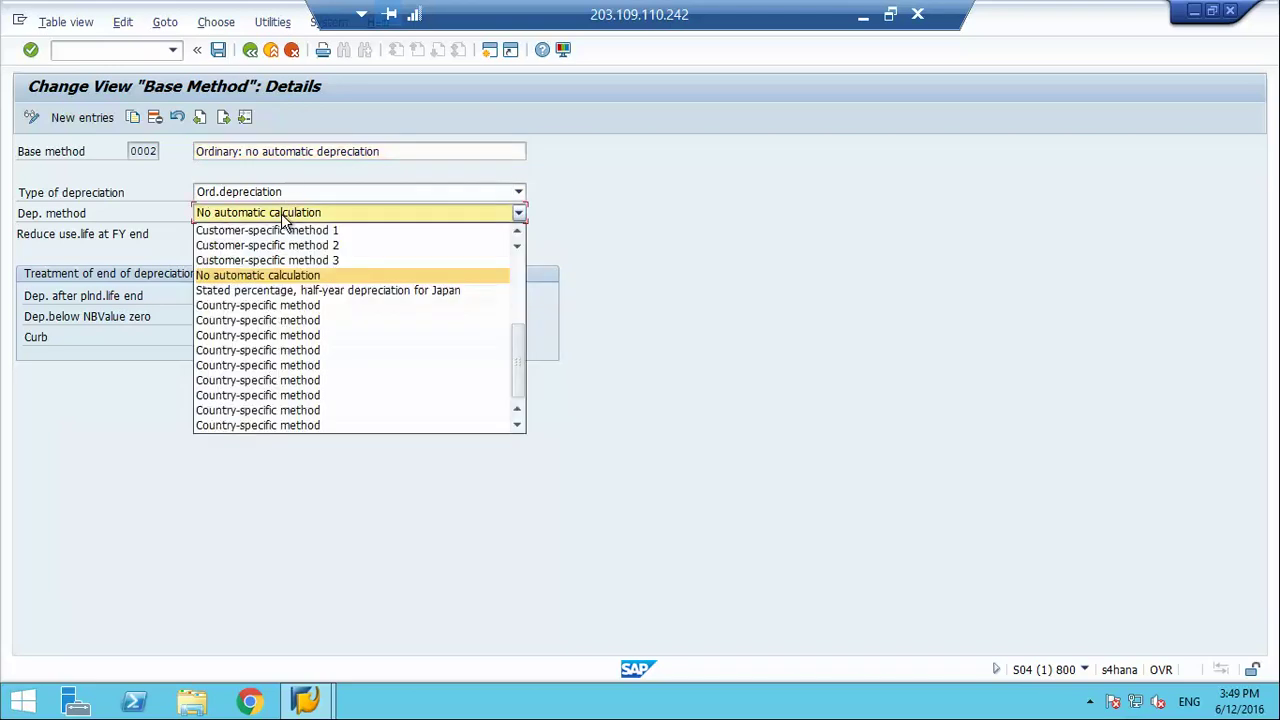
left_click(756, 336)
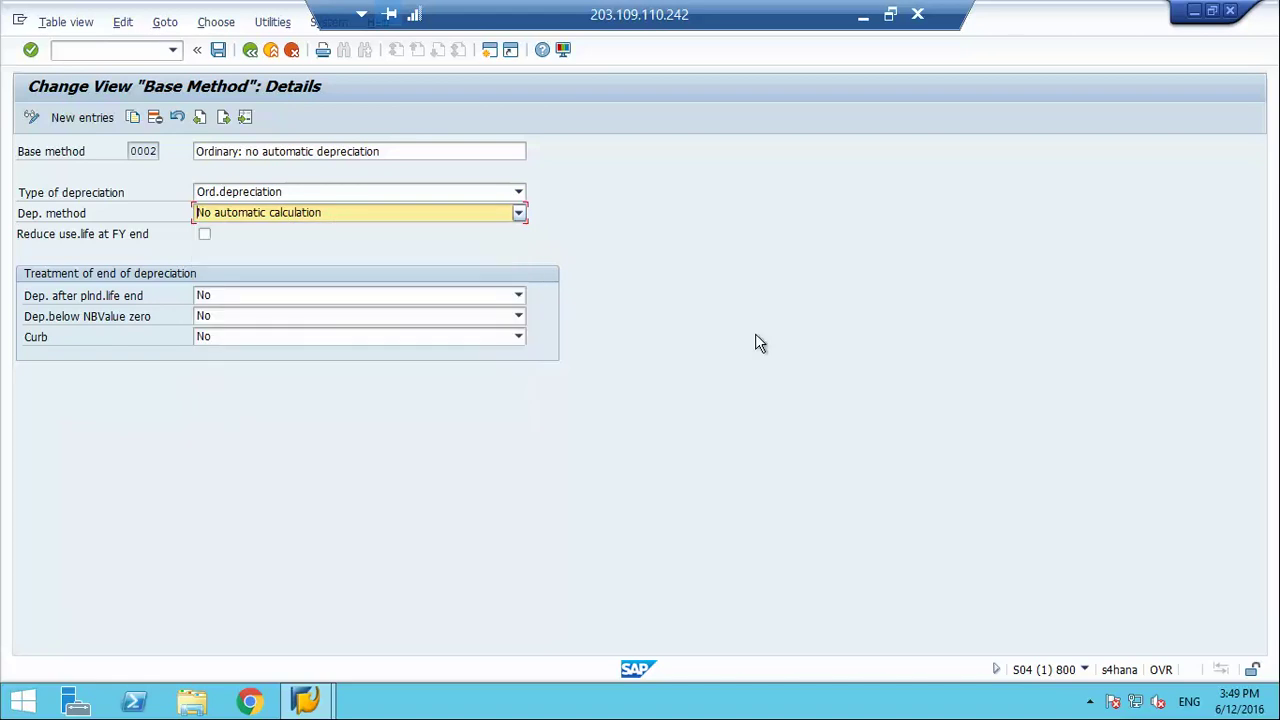
left_click(250, 51)
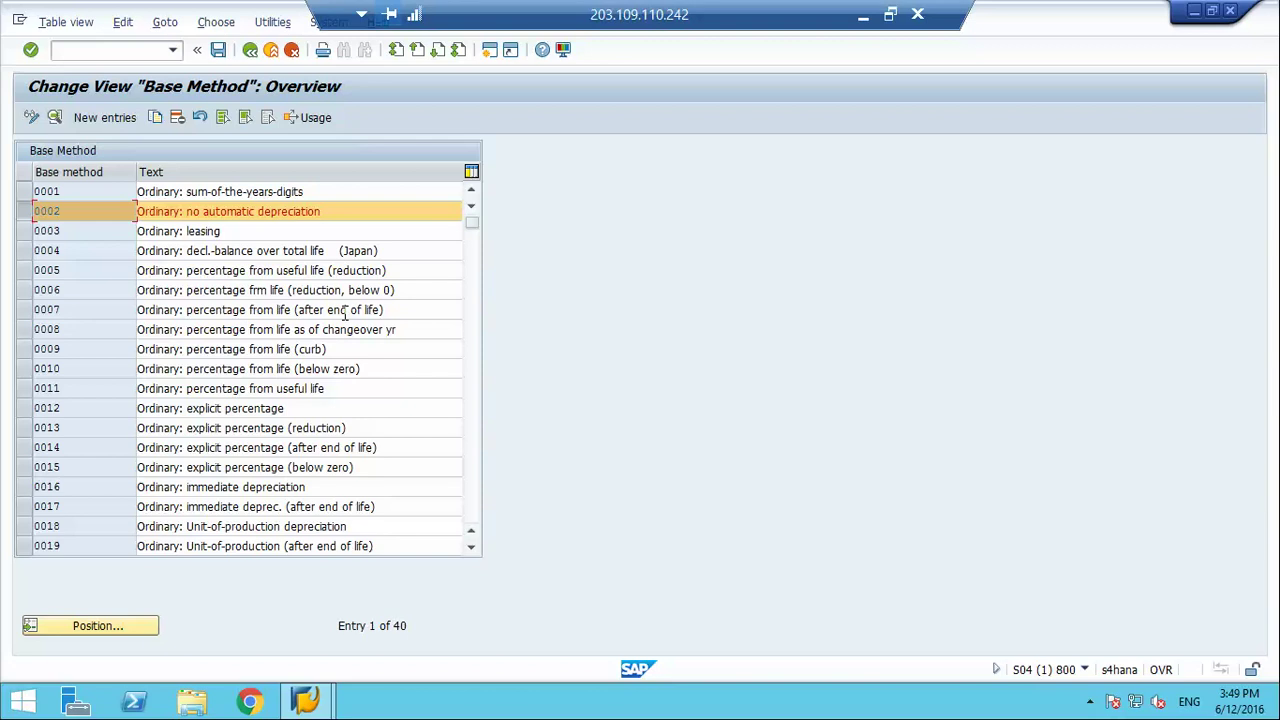
left_click(250, 52)
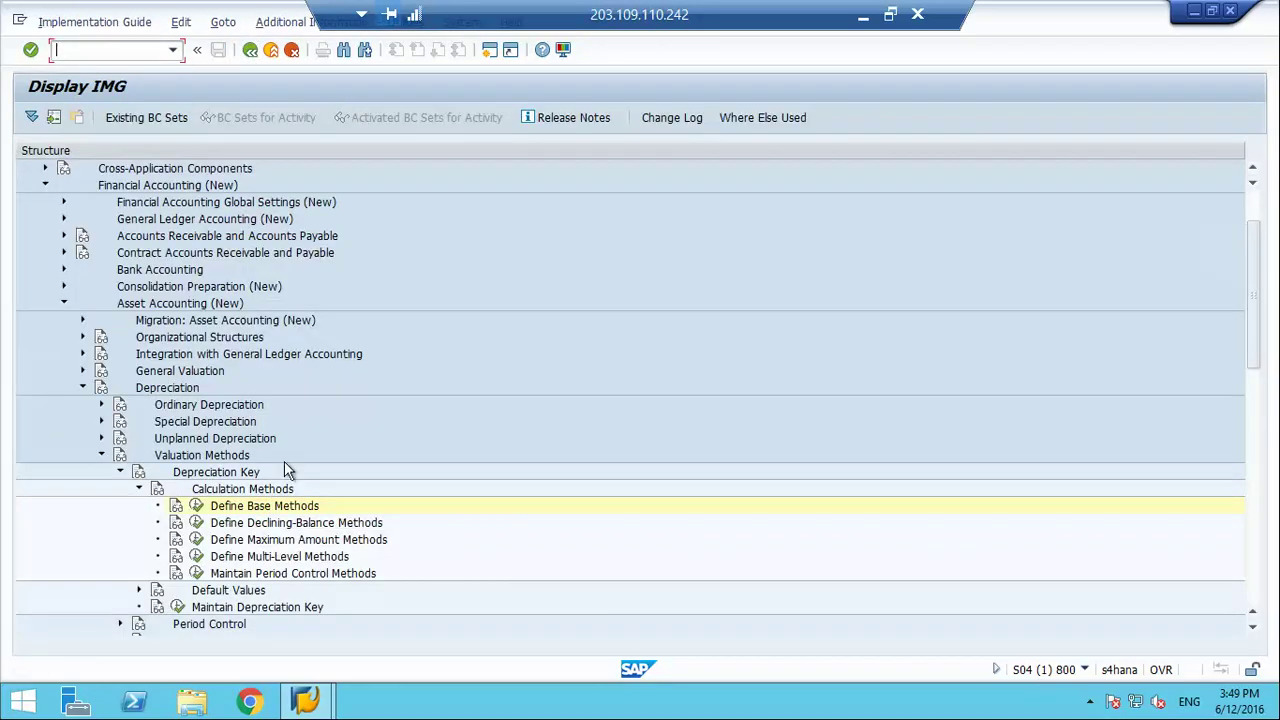
- Read the activity documentation for Define Declining-Balance Methods and close it
left_click(285, 523)
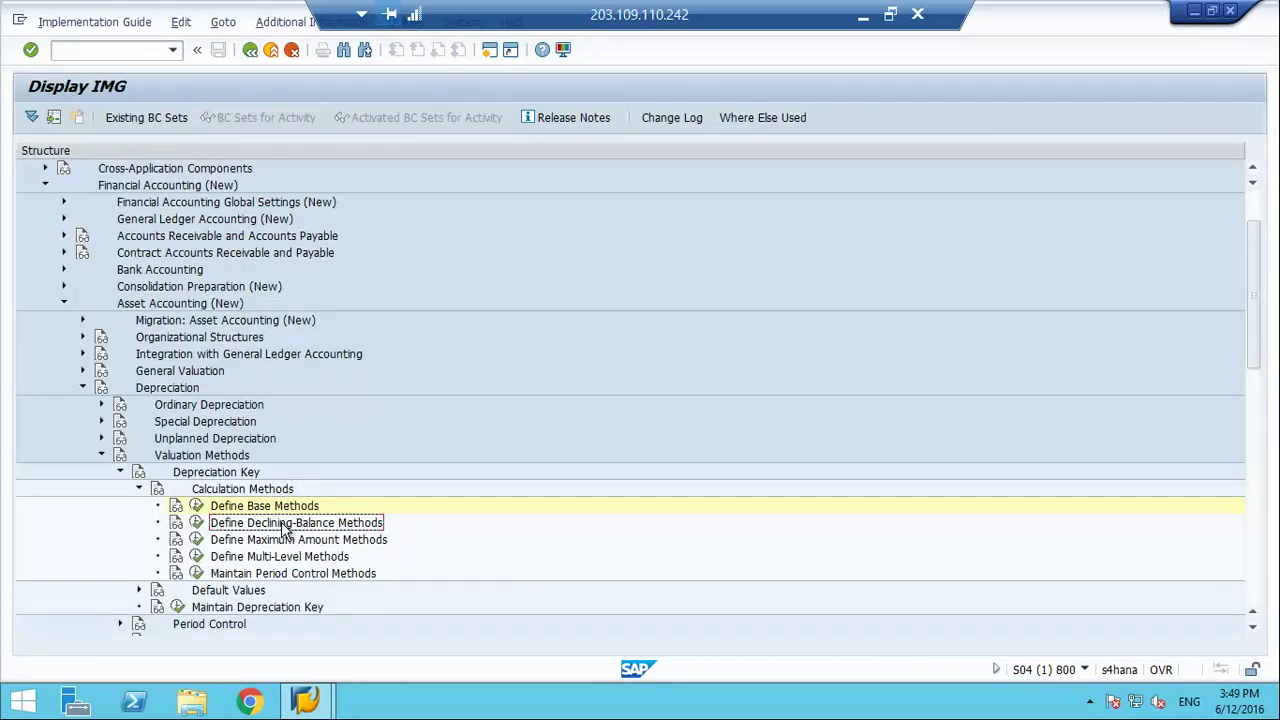
left_click(176, 522)
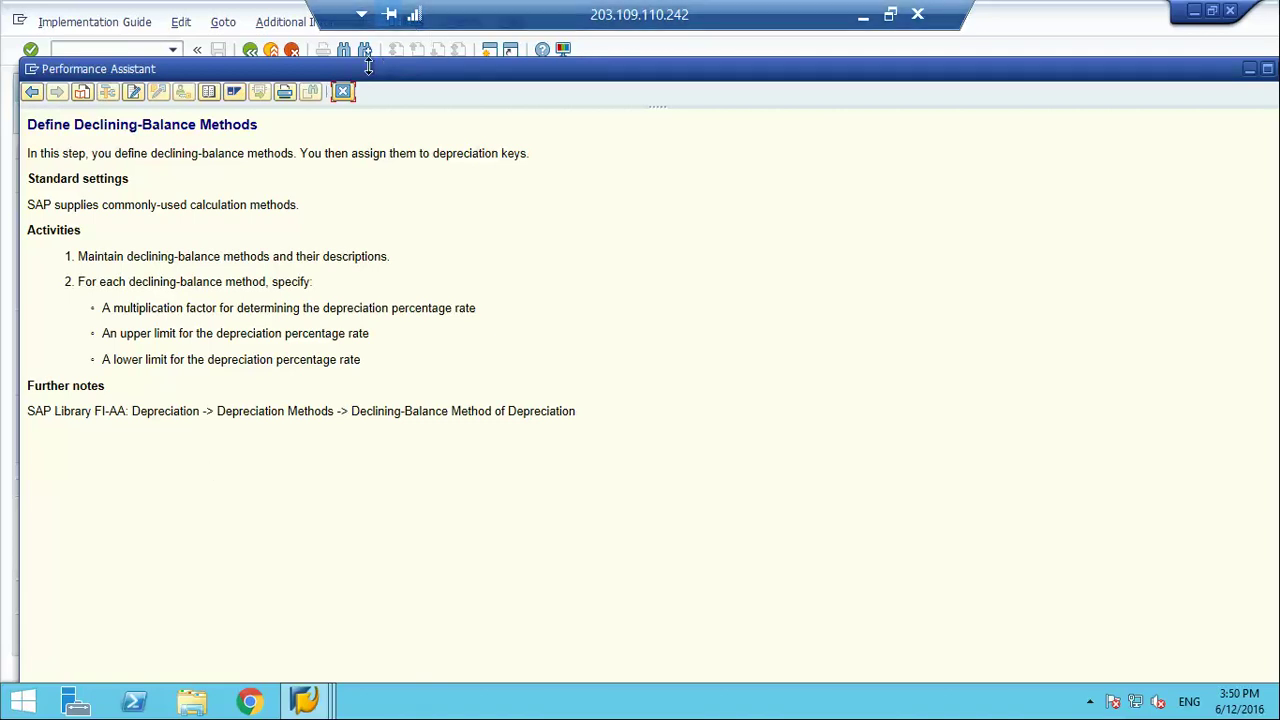
left_click(344, 91)
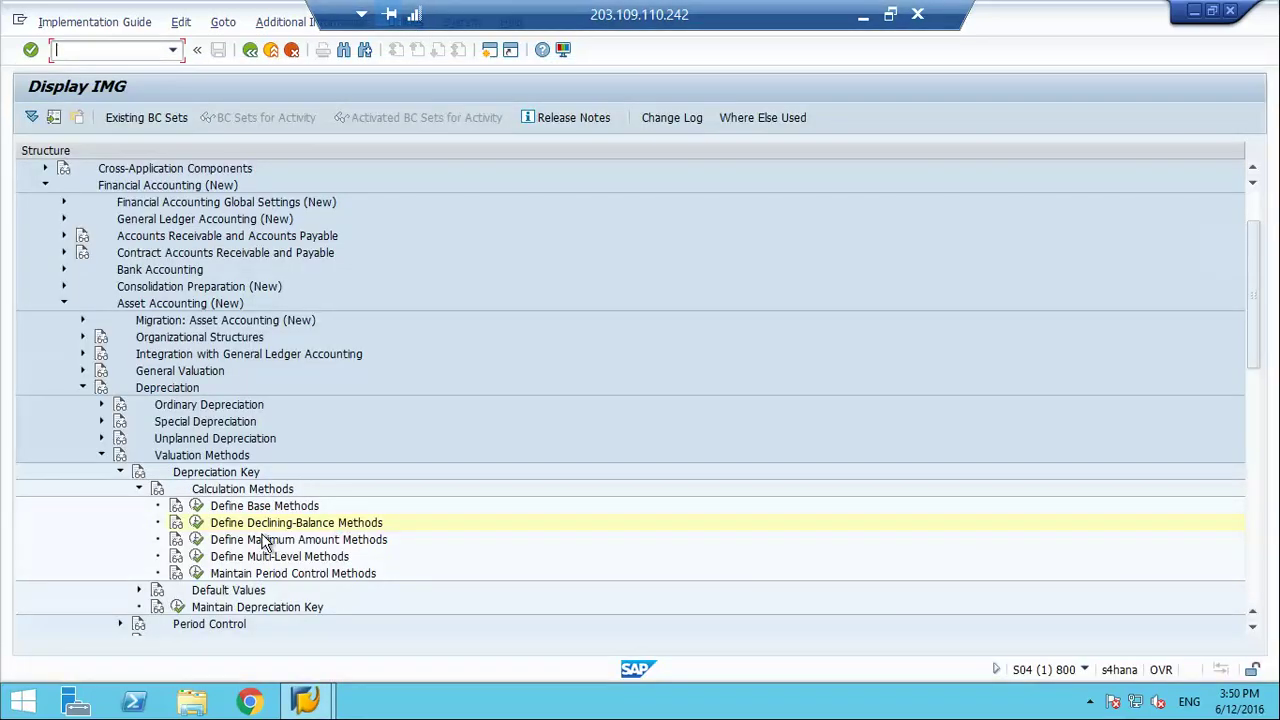
- Open the declining-balance method overview, check the entry for method 002, and return to the implementation guide
left_click(196, 523)
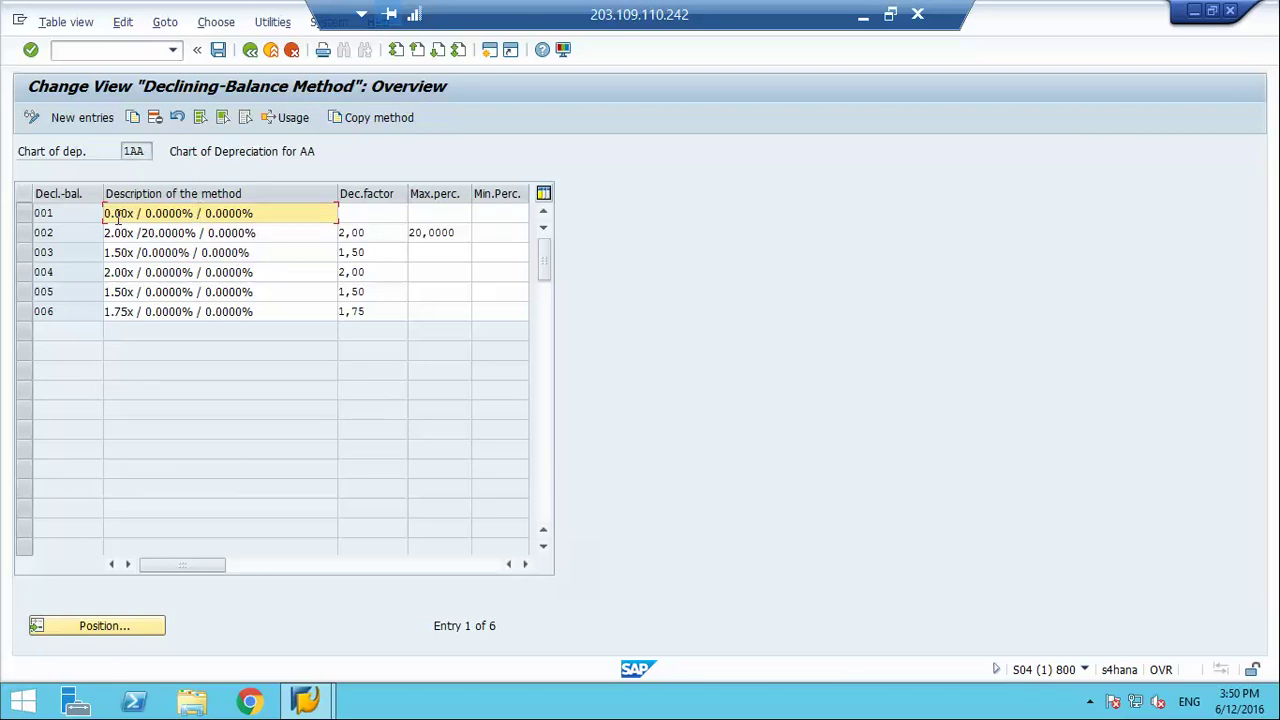
left_click(193, 233)
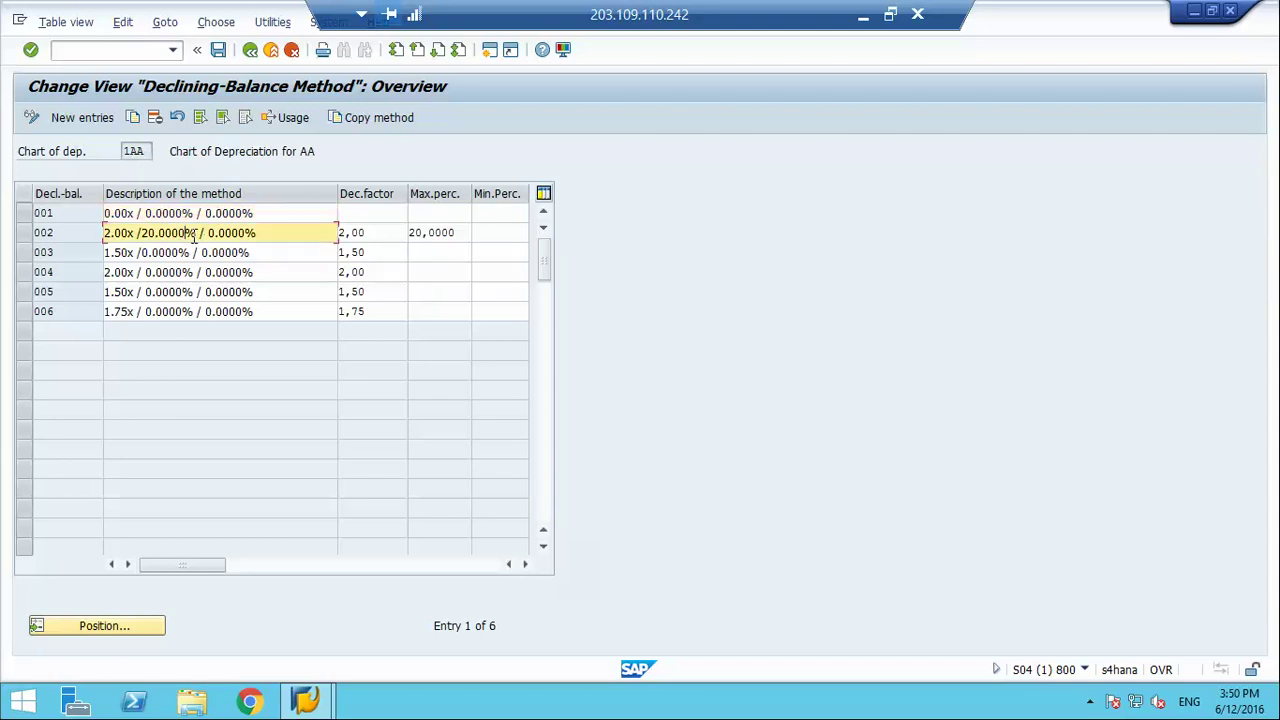
left_click(251, 51)
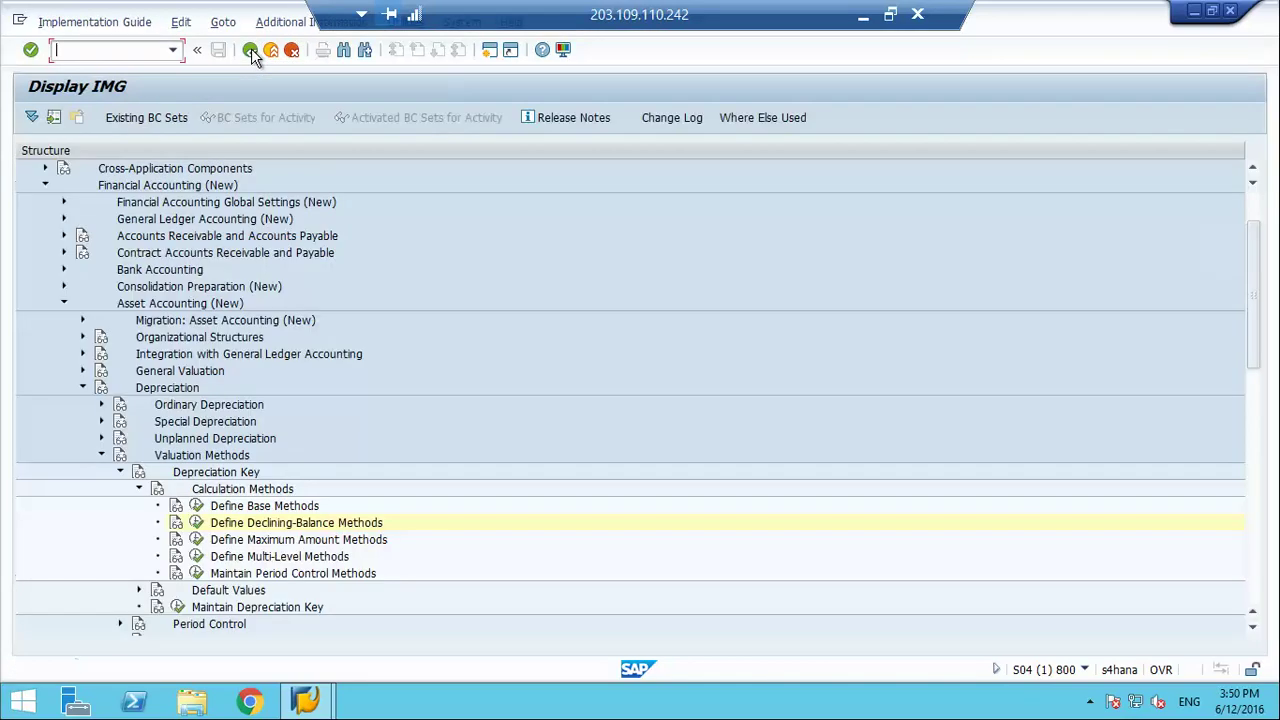
- Reopen the declining-balance documentation and review the listed activities, including the multiplication factor and the upper and lower percentage limits
left_click(176, 524)
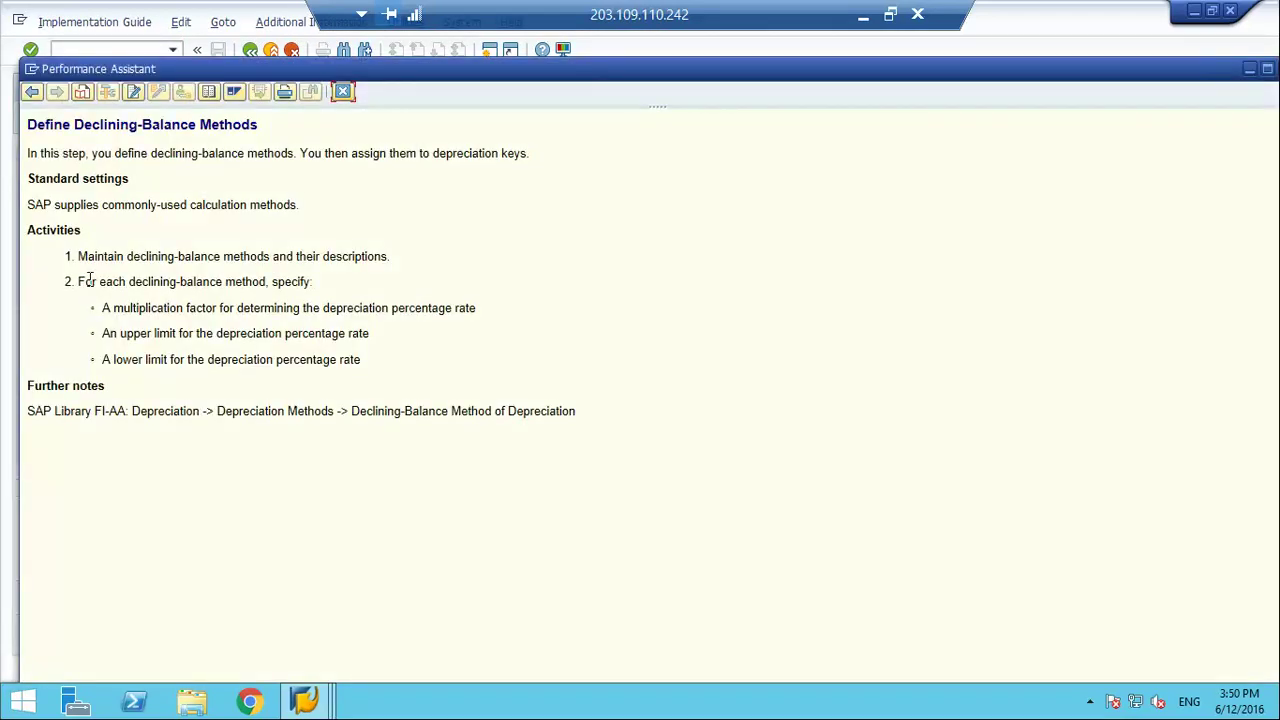
left_click_drag(81, 259, 429, 266)
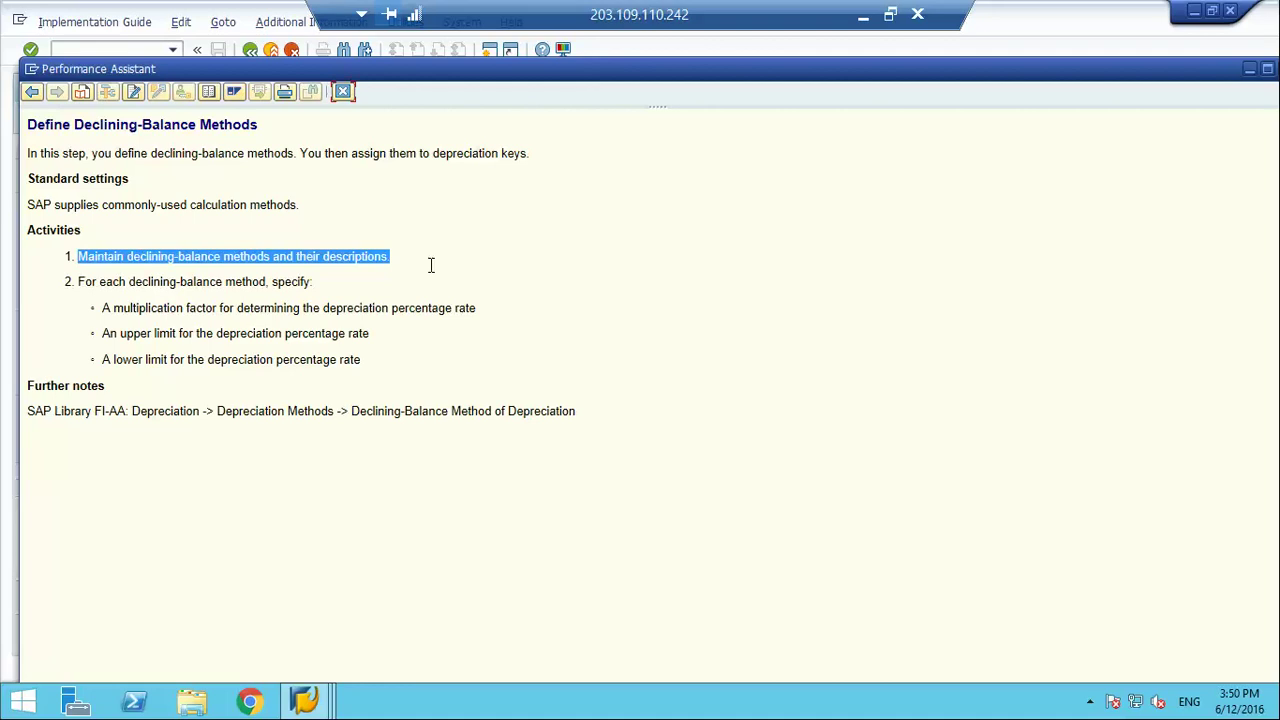
left_click_drag(165, 285, 365, 376)
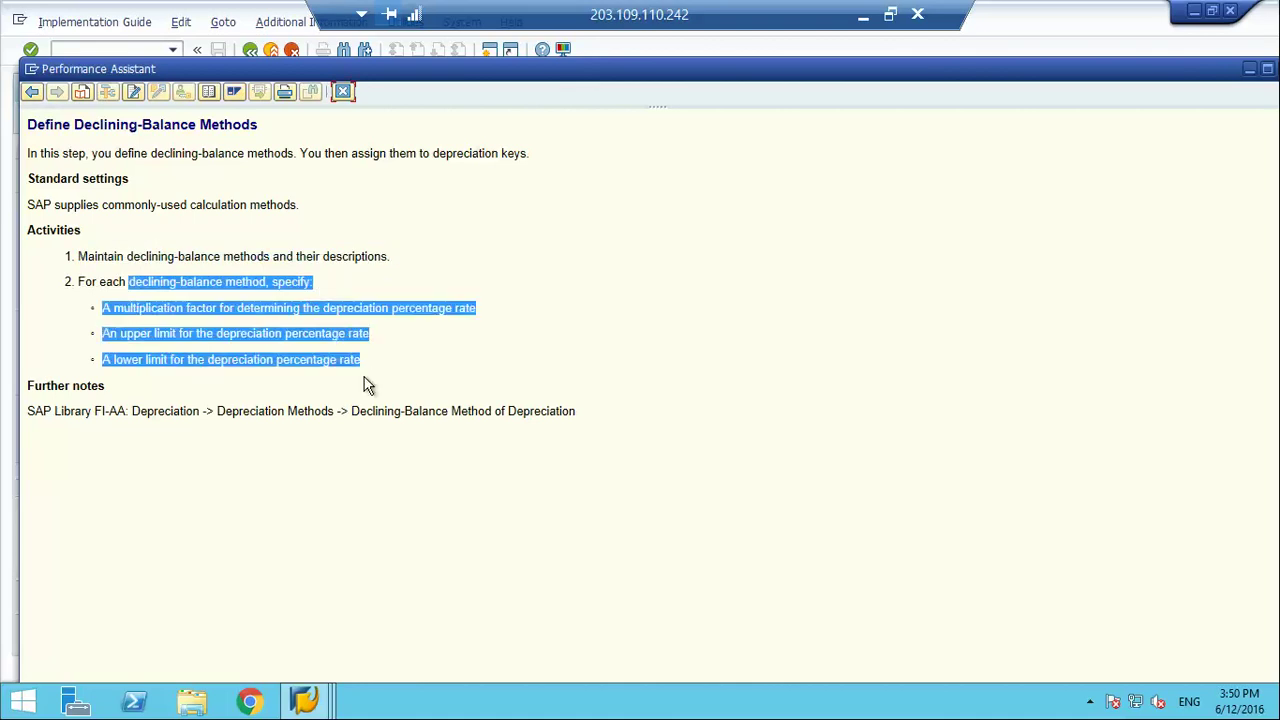
left_click(403, 342)
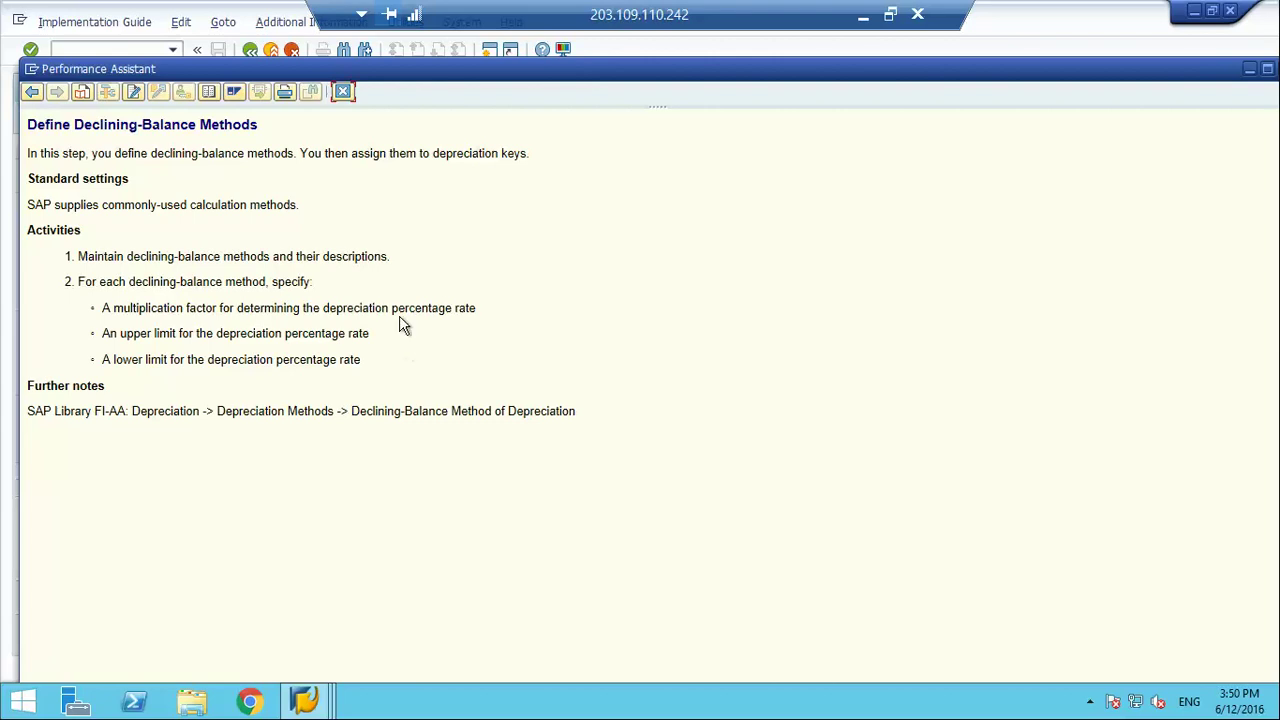
left_click(347, 95)
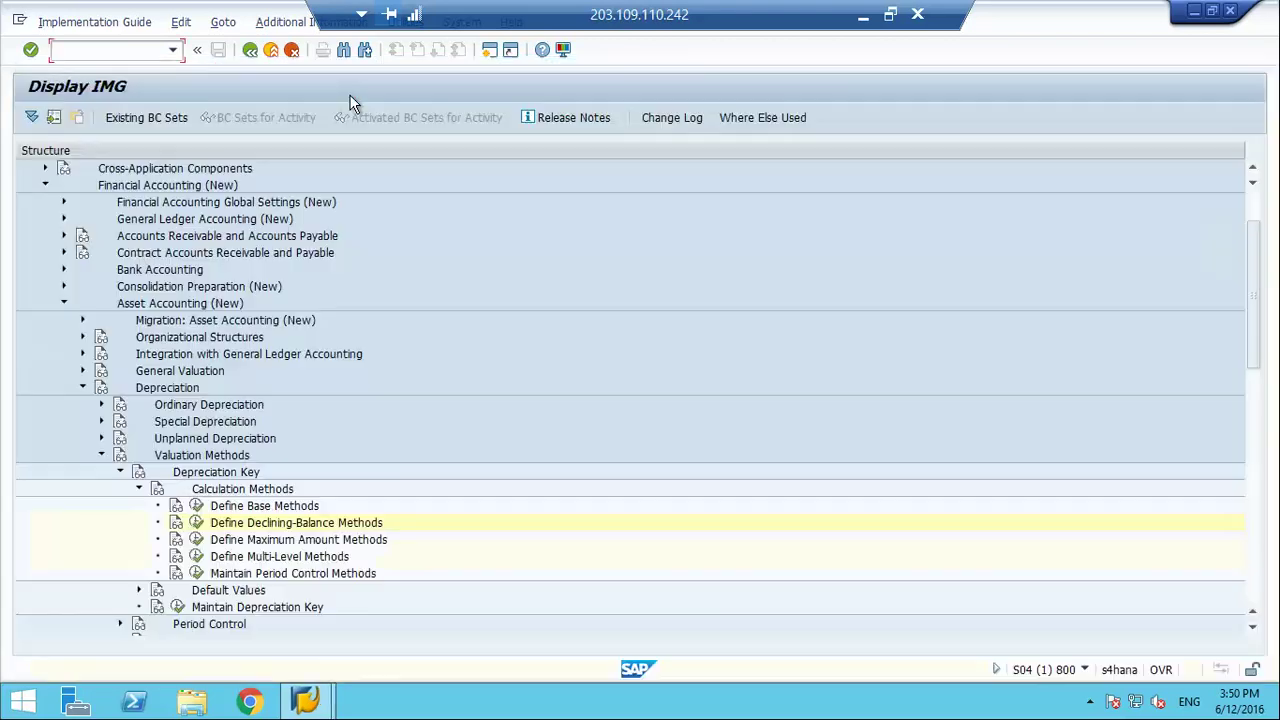
- Open the declining-balance method overview again and display the usage list for method 001
left_click(197, 523)
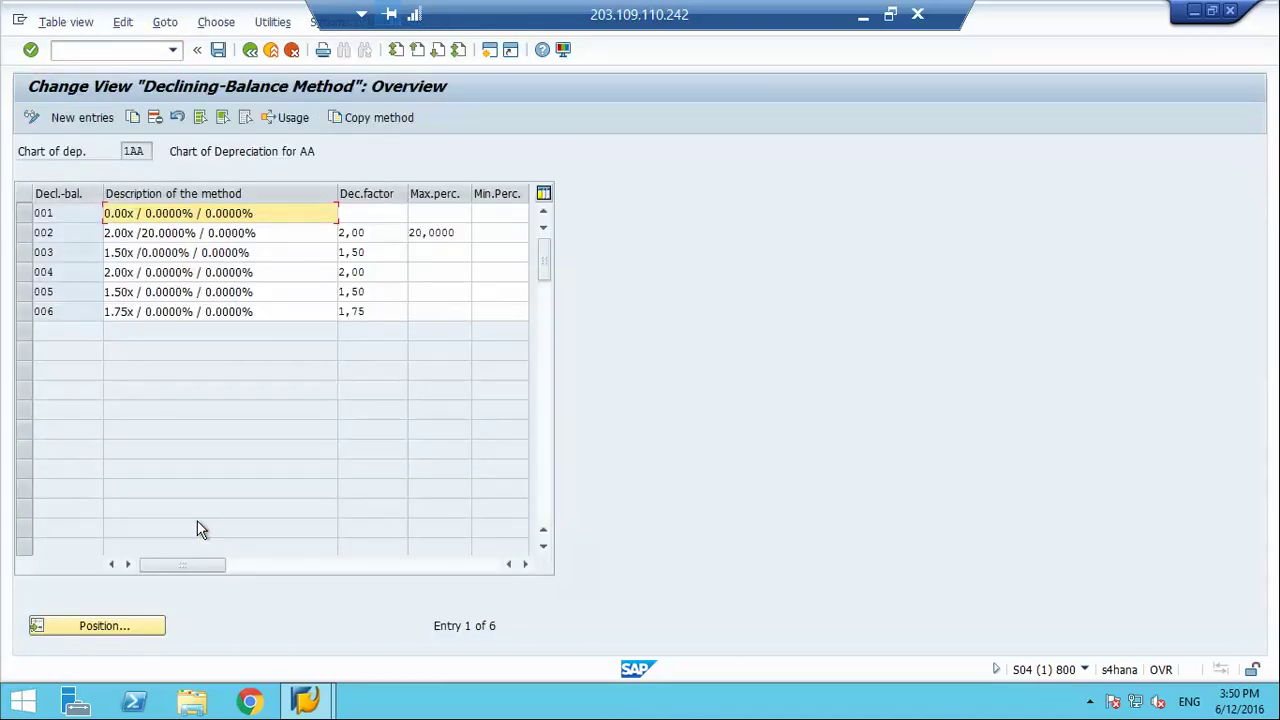
left_click(23, 213)
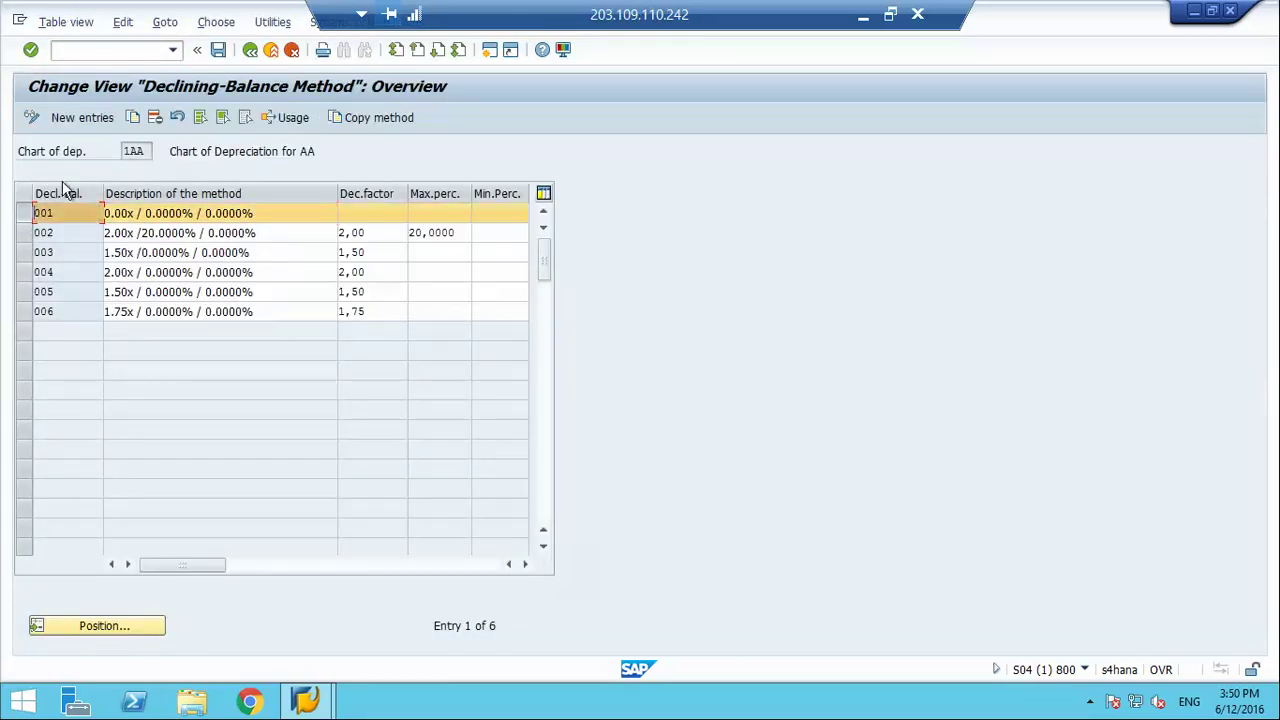
left_click(32, 118)
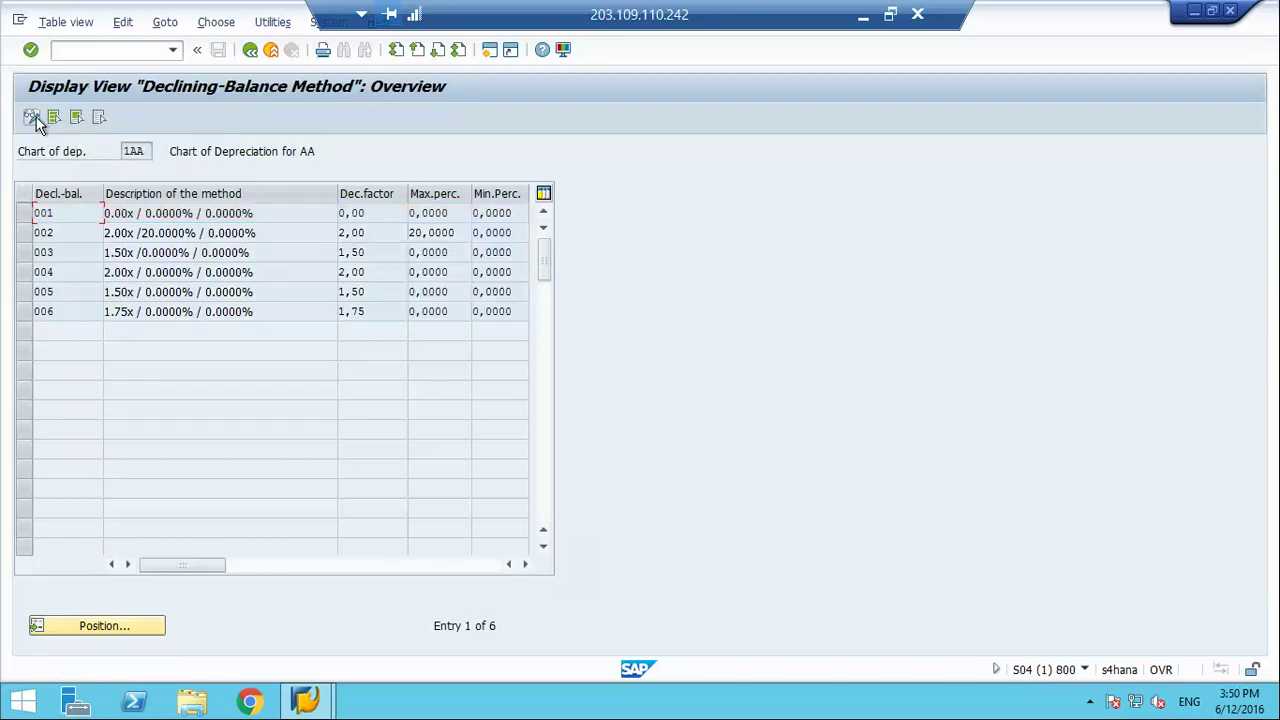
left_click(32, 118)
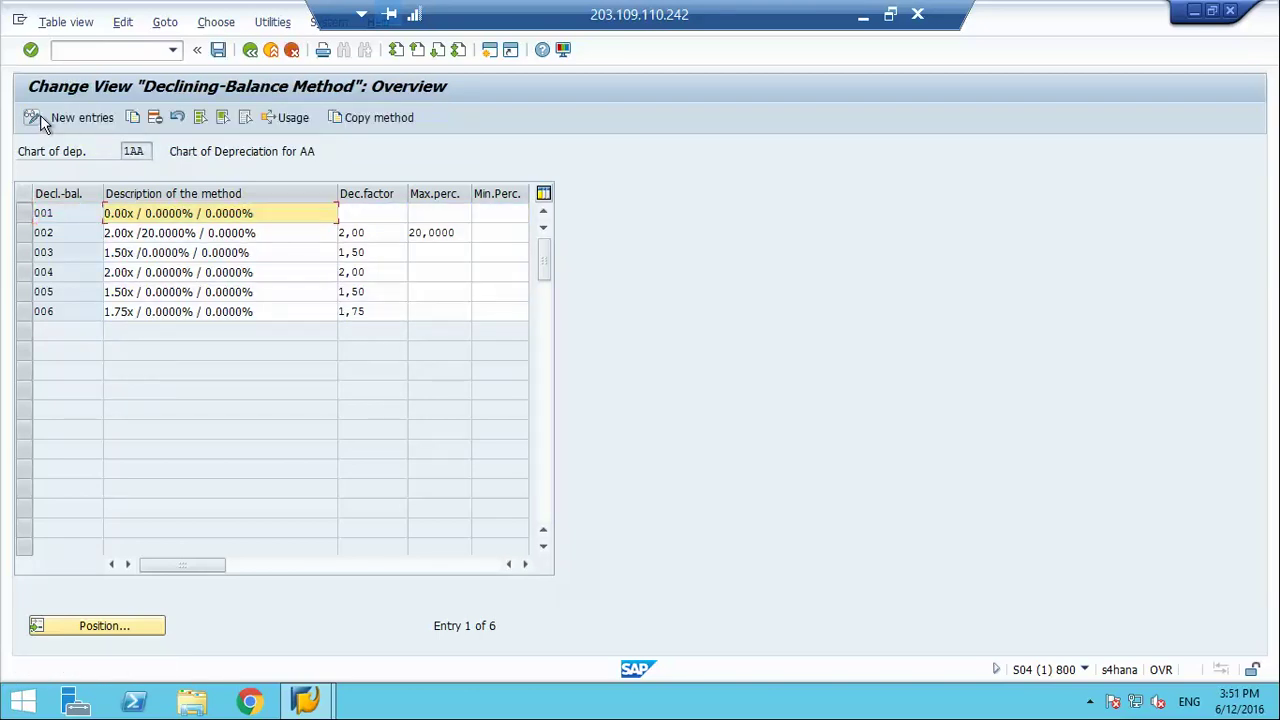
left_click(25, 213)
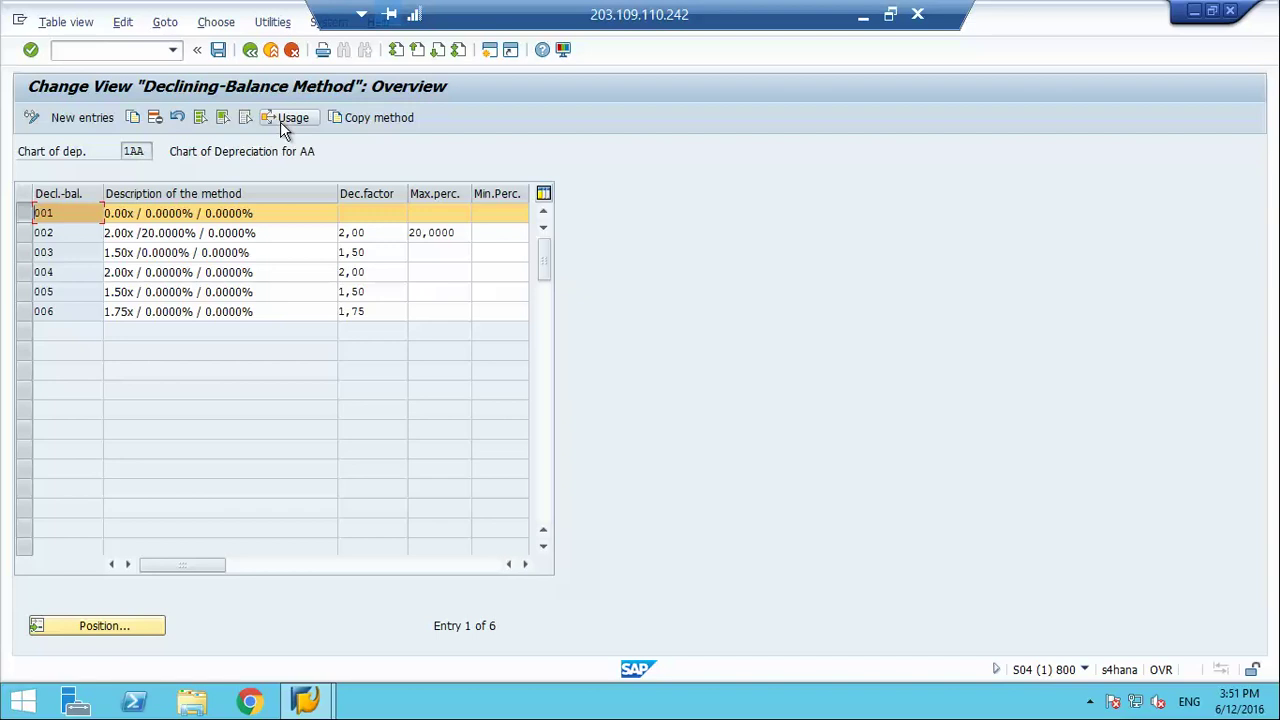
left_click(288, 118)
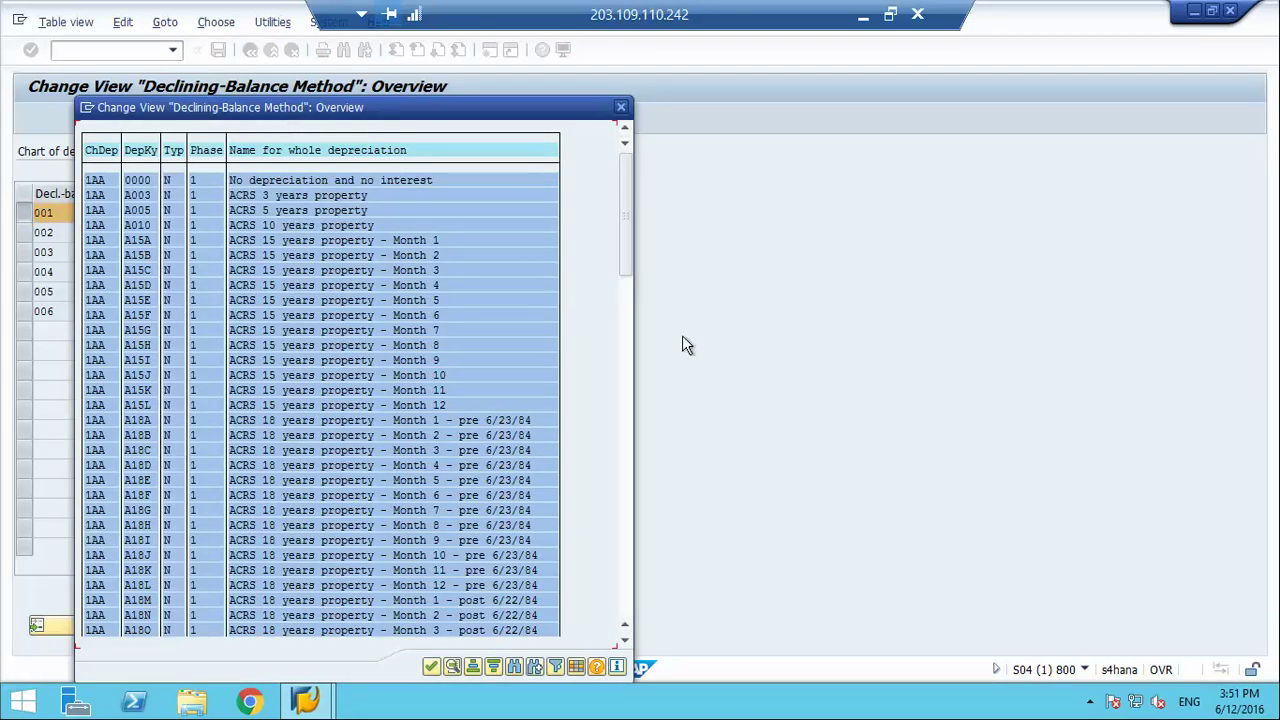
- Examine the depreciation keys that use declining-balance method 001, close the list, and return to the implementation guide
left_click(627, 340)
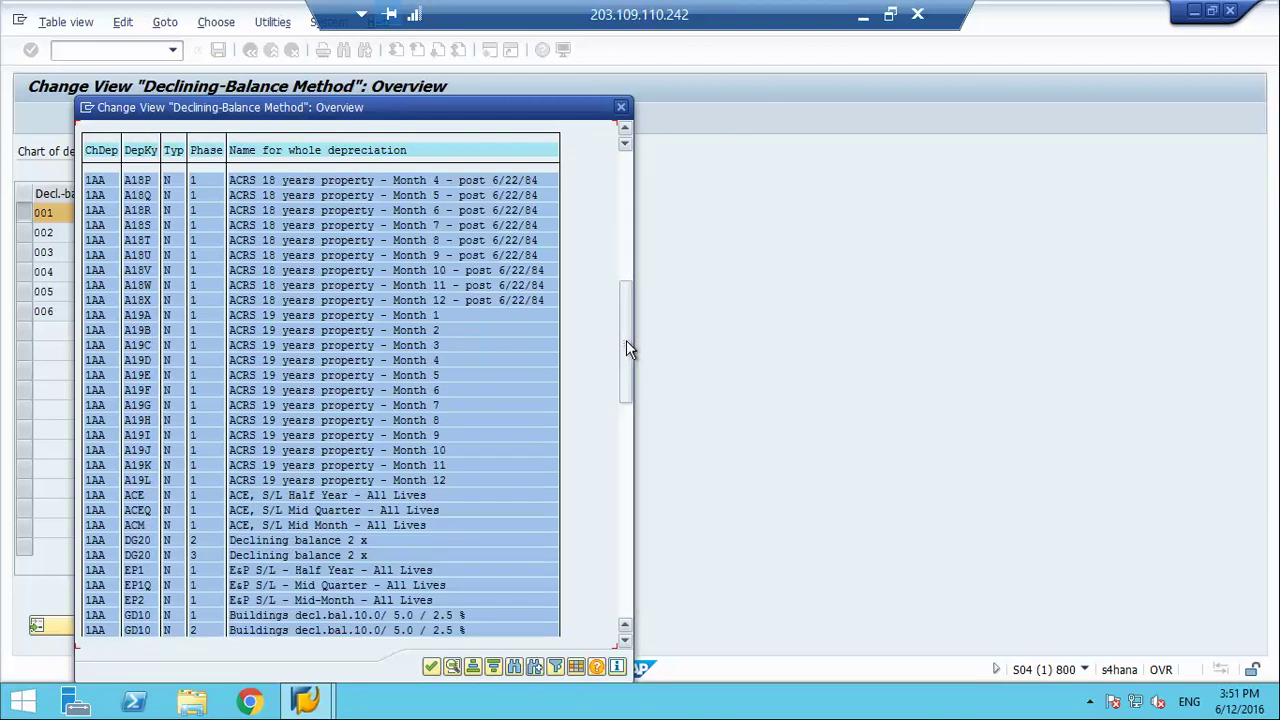
left_click_drag(624, 346, 633, 685)
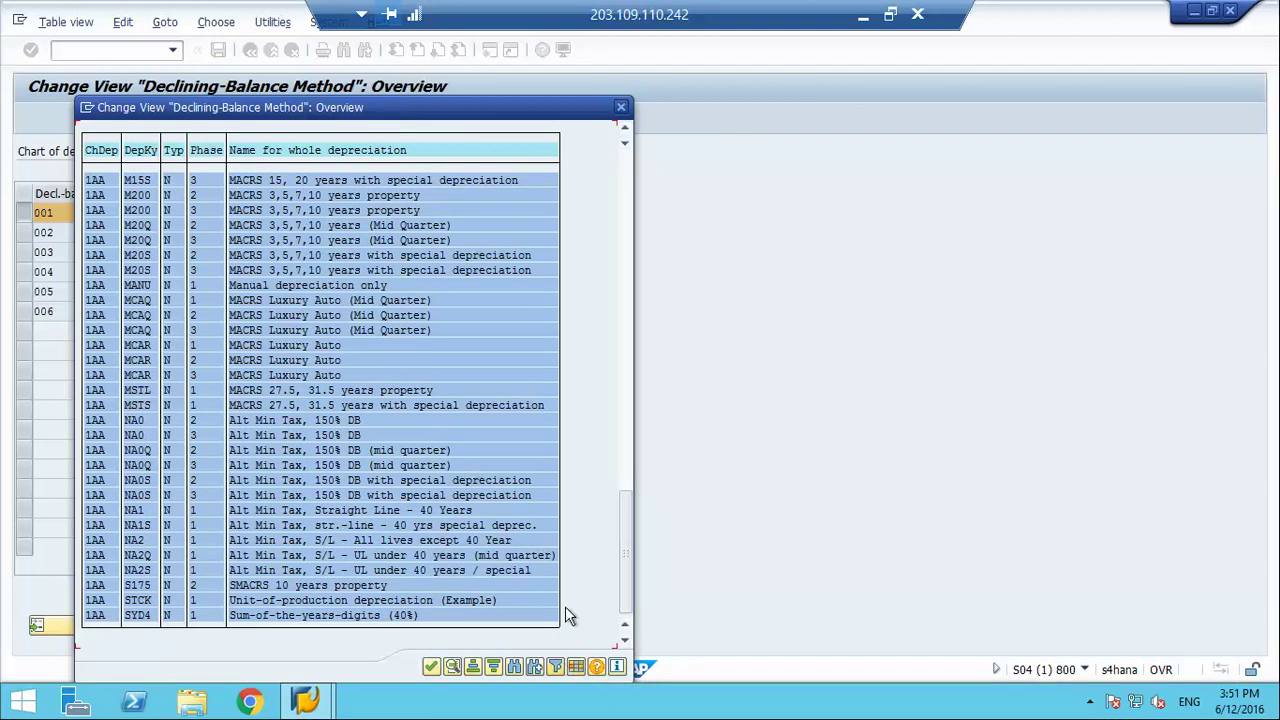
left_click(628, 385)
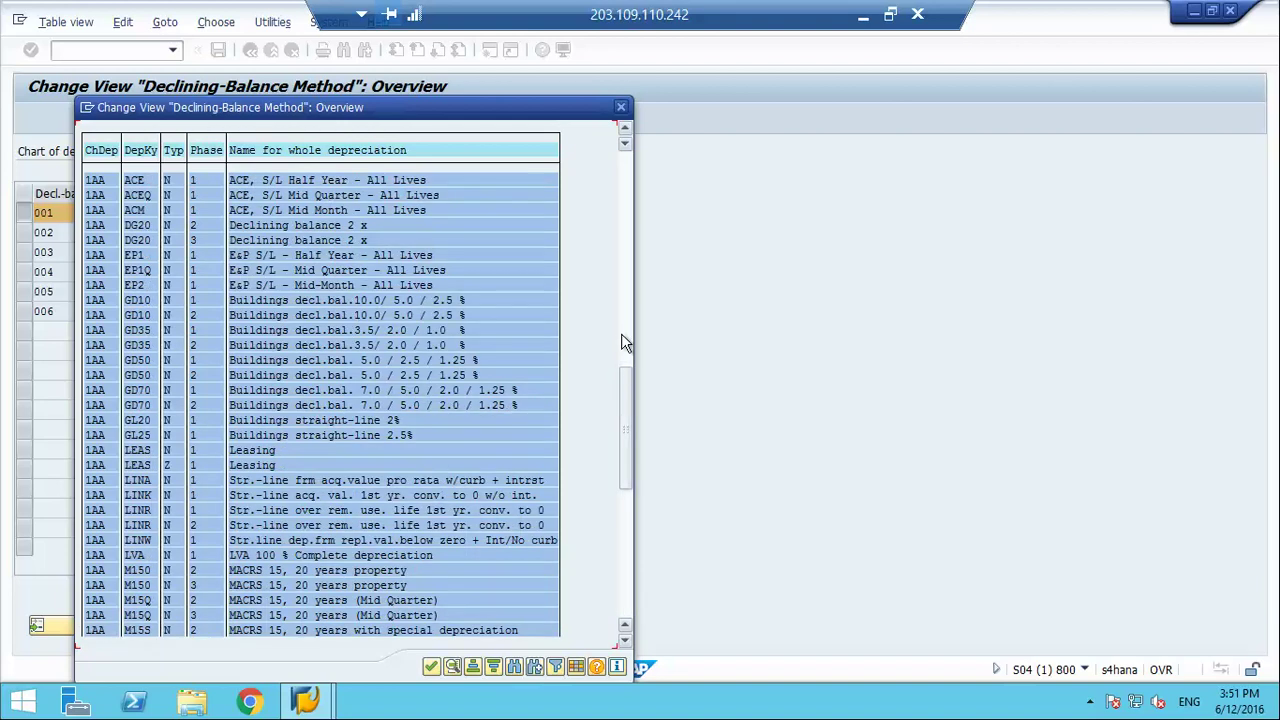
left_click(622, 338)
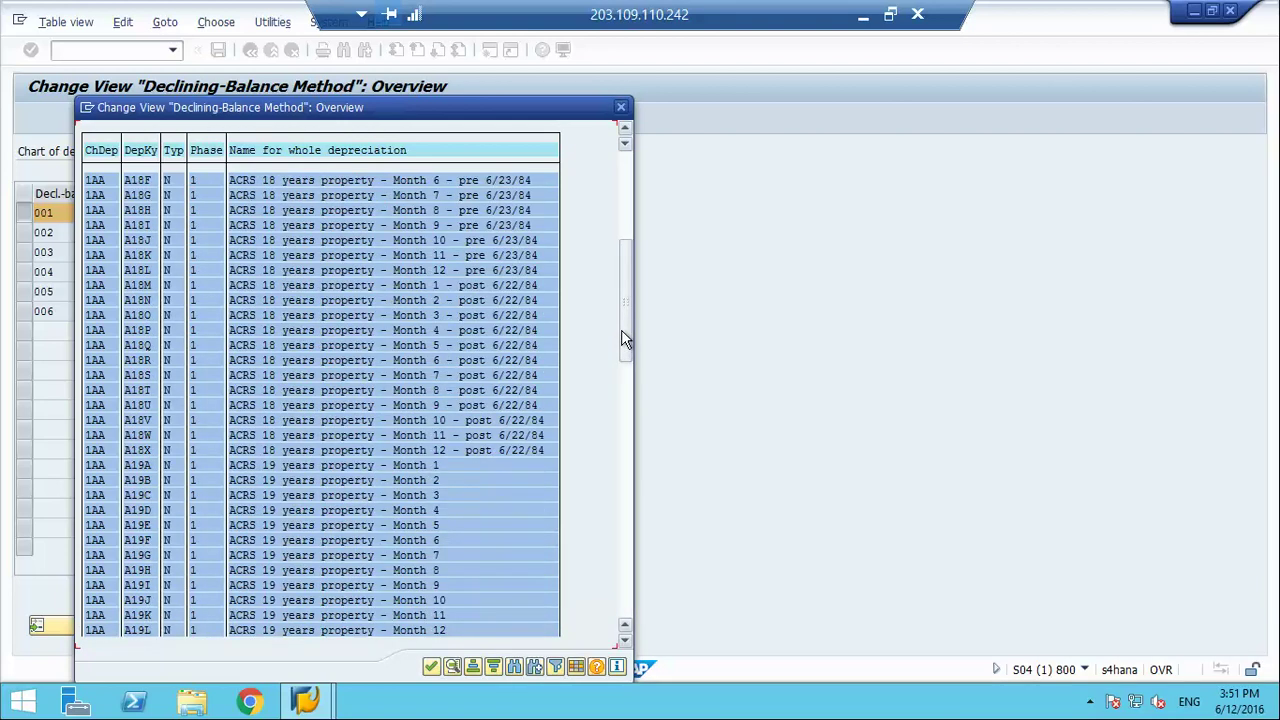
left_click_drag(622, 340, 658, 610)
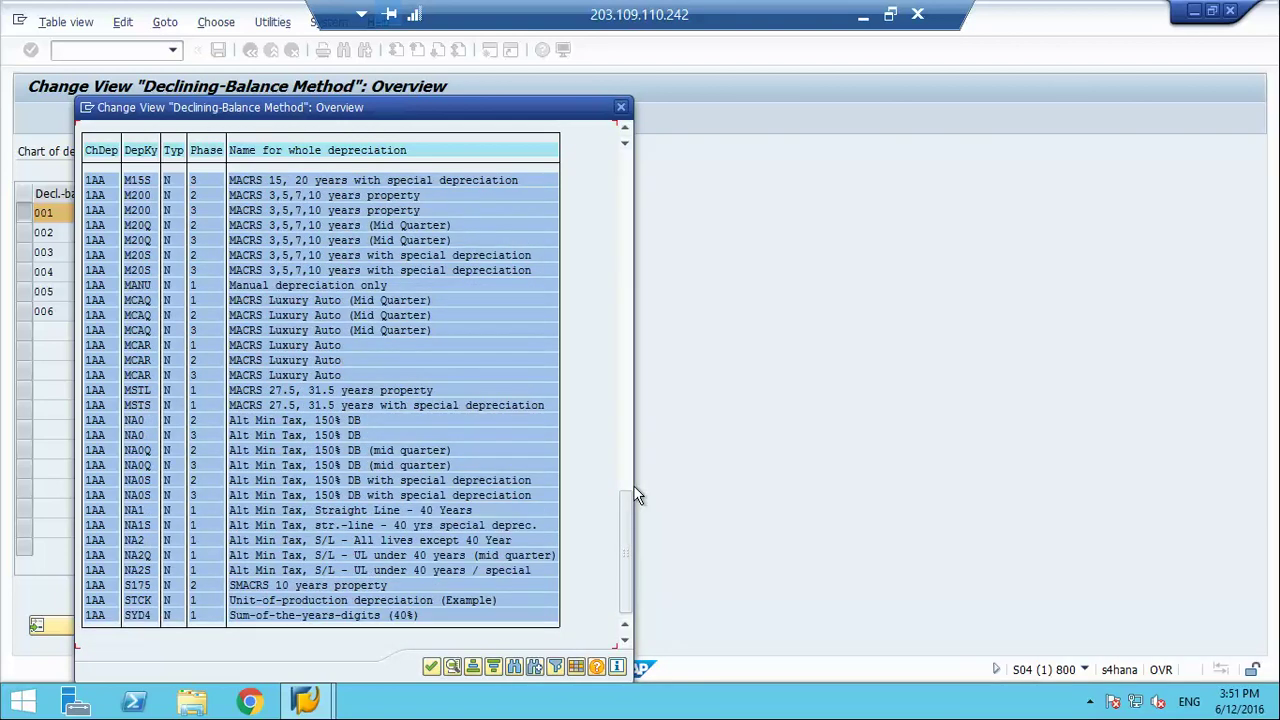
left_click(623, 462)
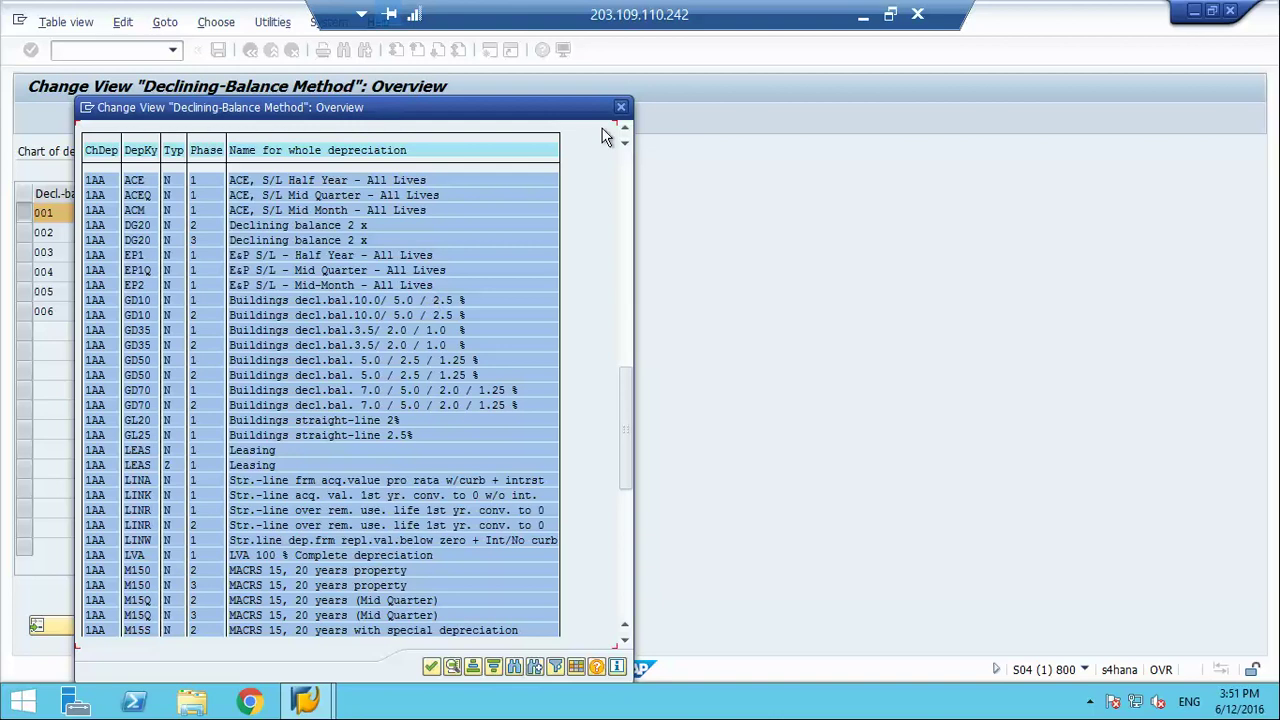
left_click(620, 108)
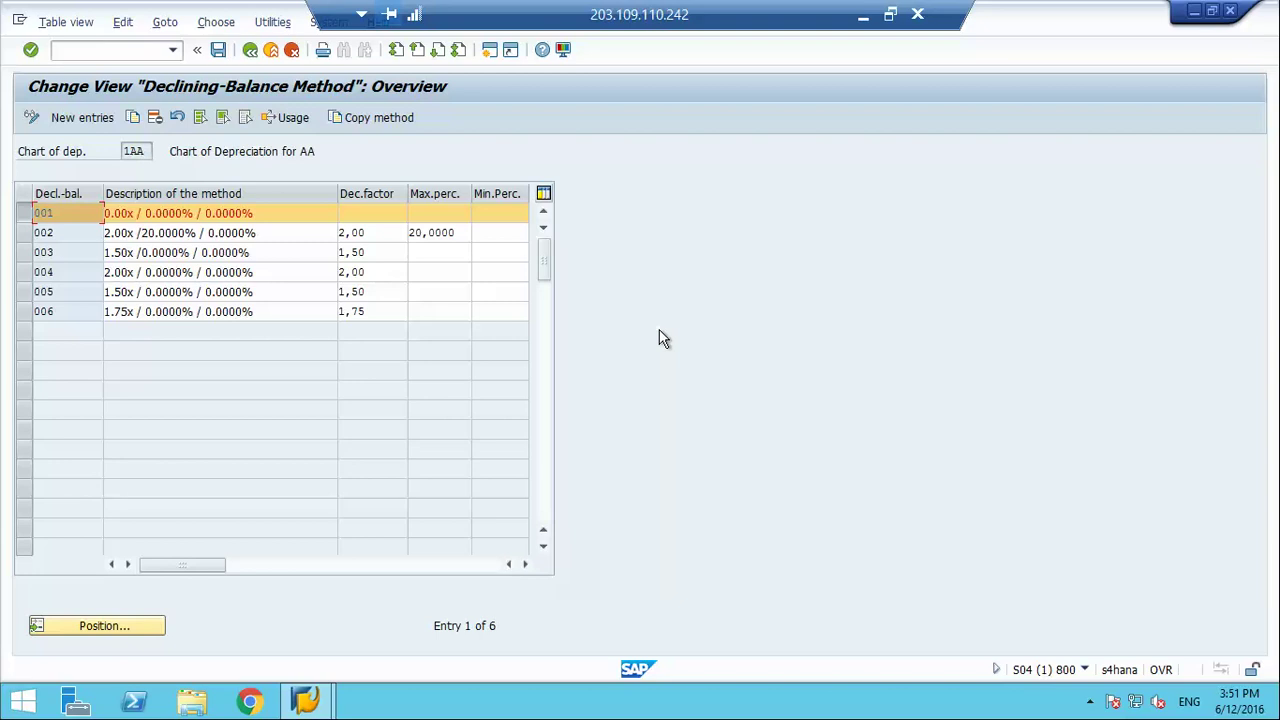
left_click(250, 50)
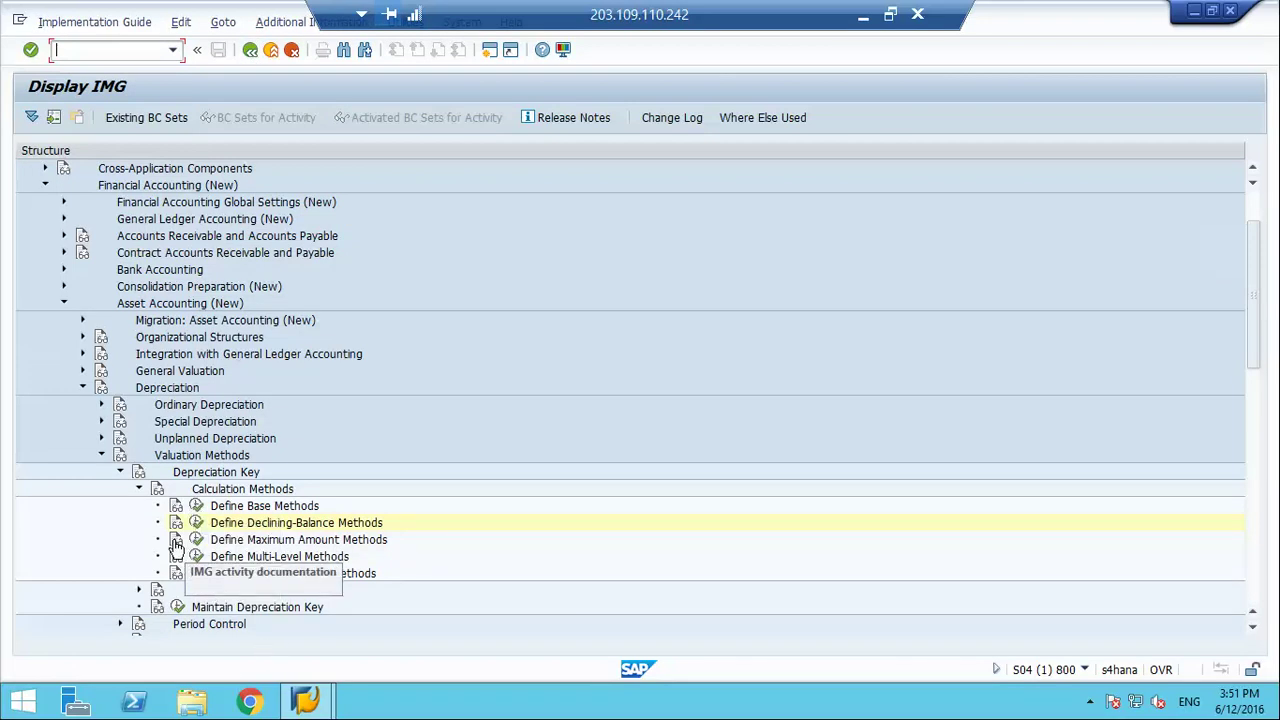
- Read the documentation for Define Maximum Amount Methods, and open the maximum amounts maintained for method TH0
left_click(175, 541)
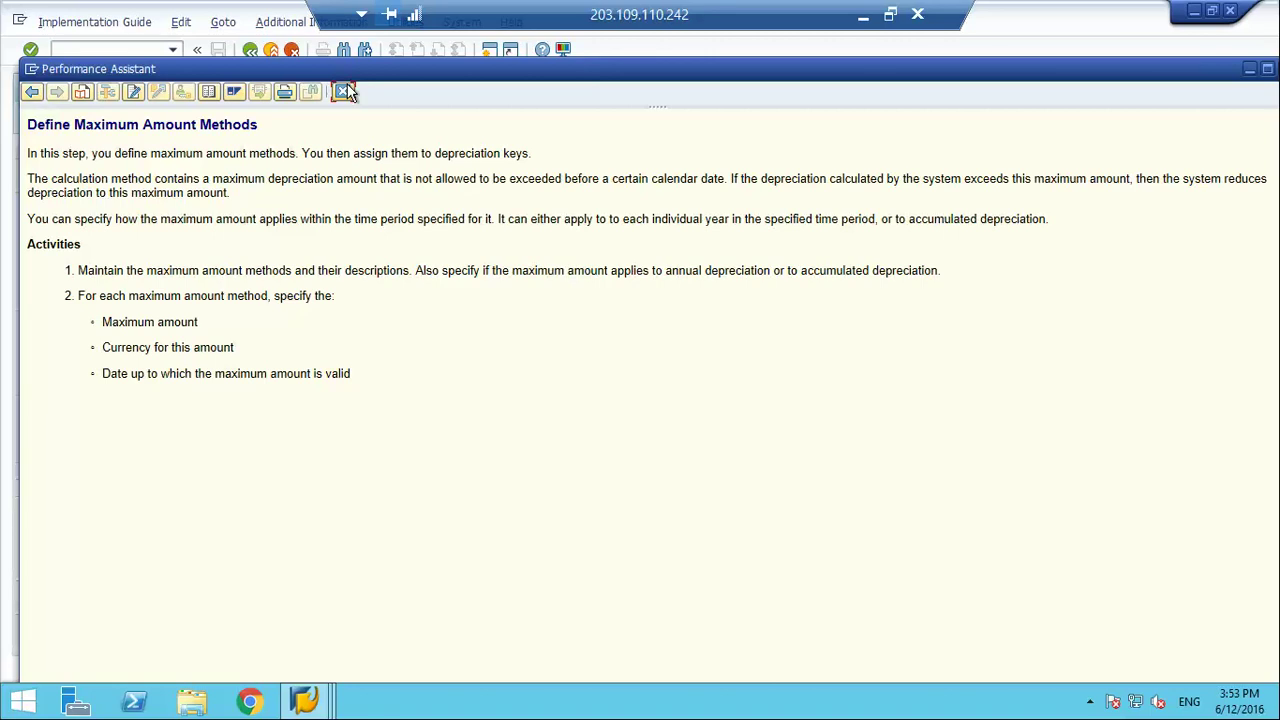
left_click(345, 90)
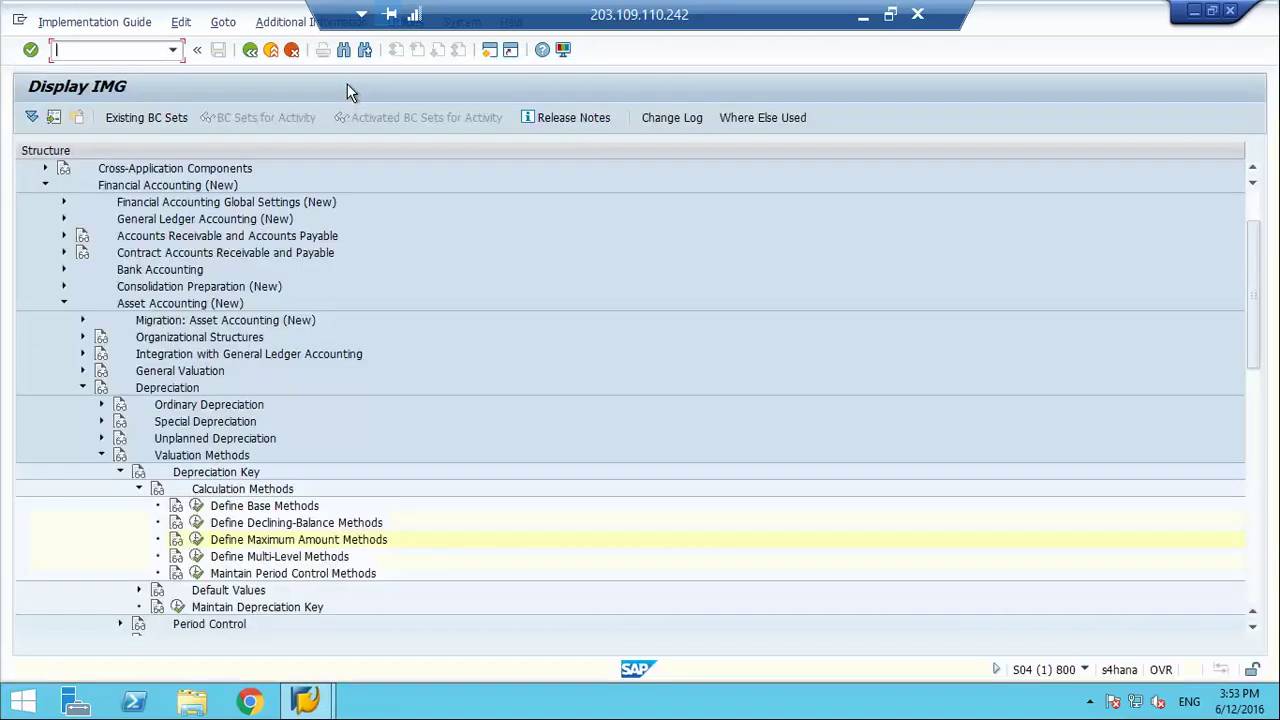
left_click(197, 540)
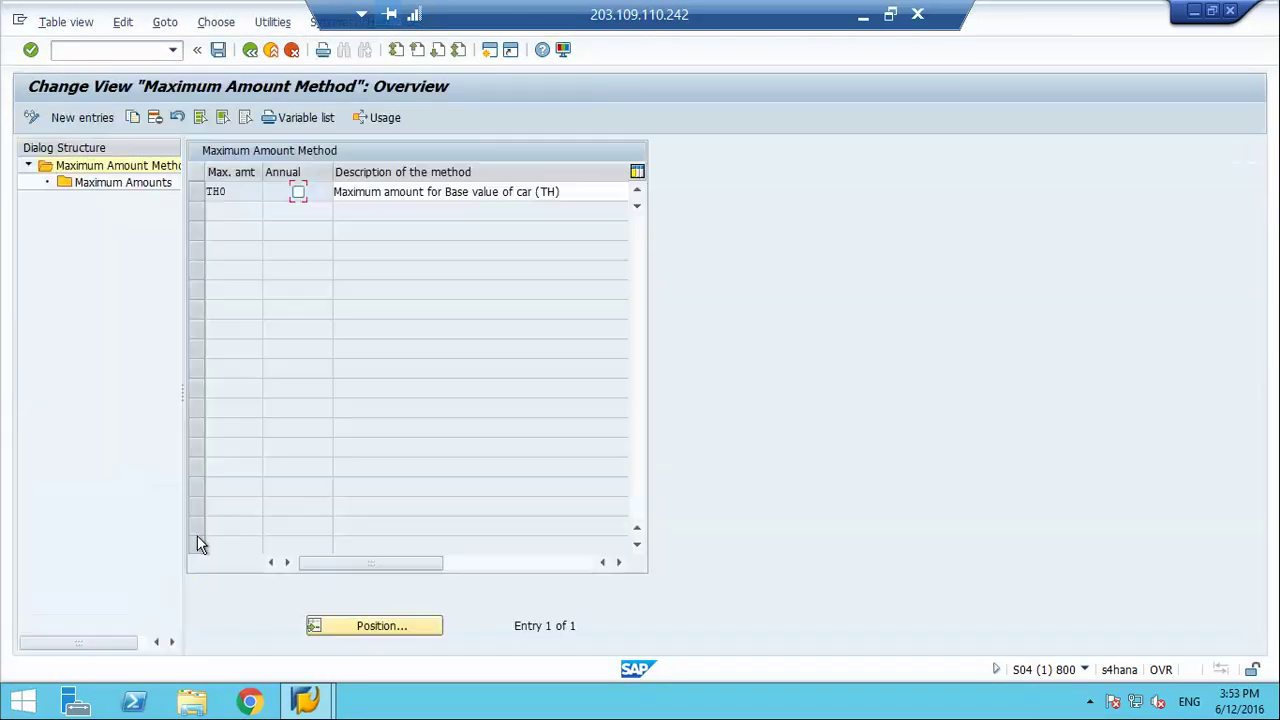
left_click(197, 194)
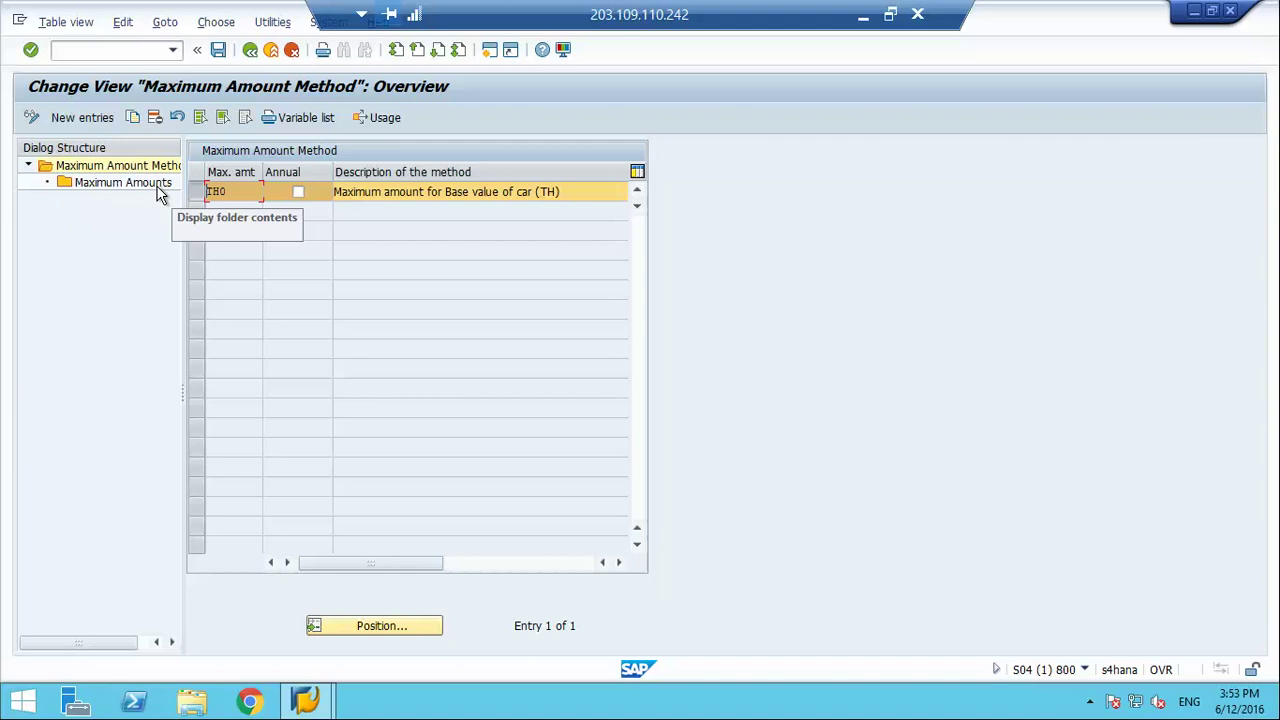
double_click(158, 189)
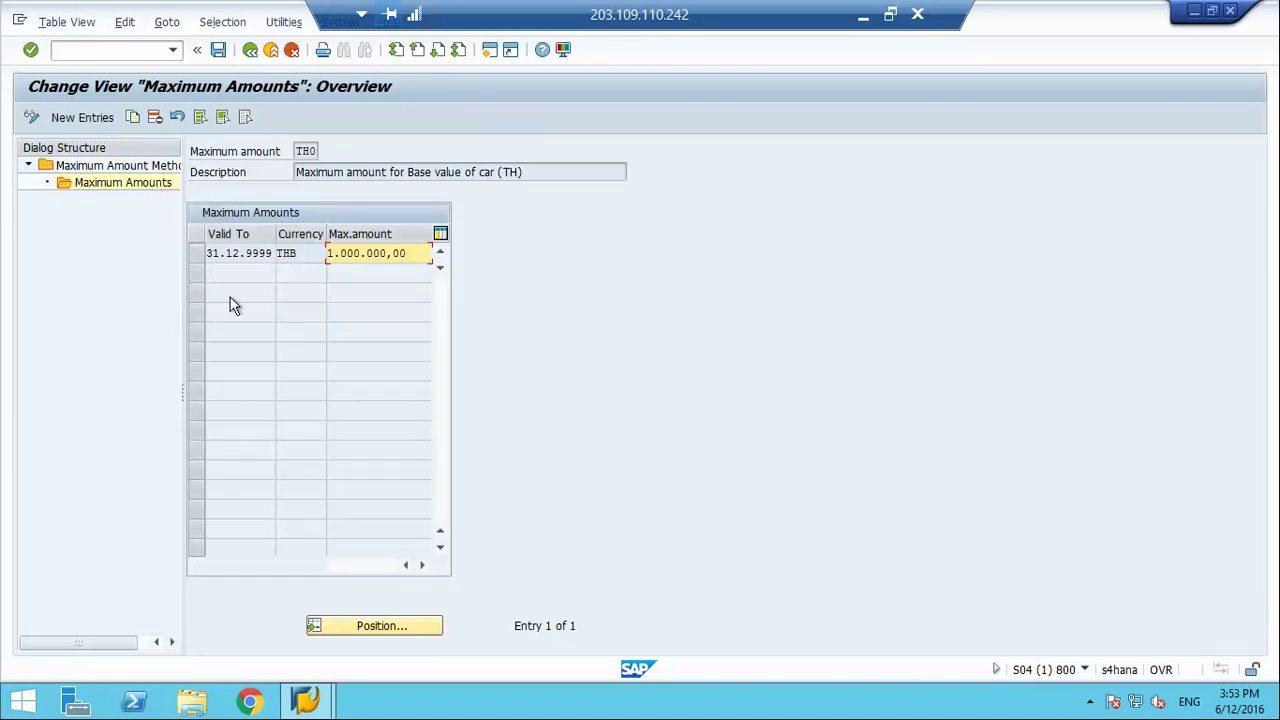
- Examine the TH0 method's description and its entry's valid-to date, currency and maximum amount
left_click(237, 256)
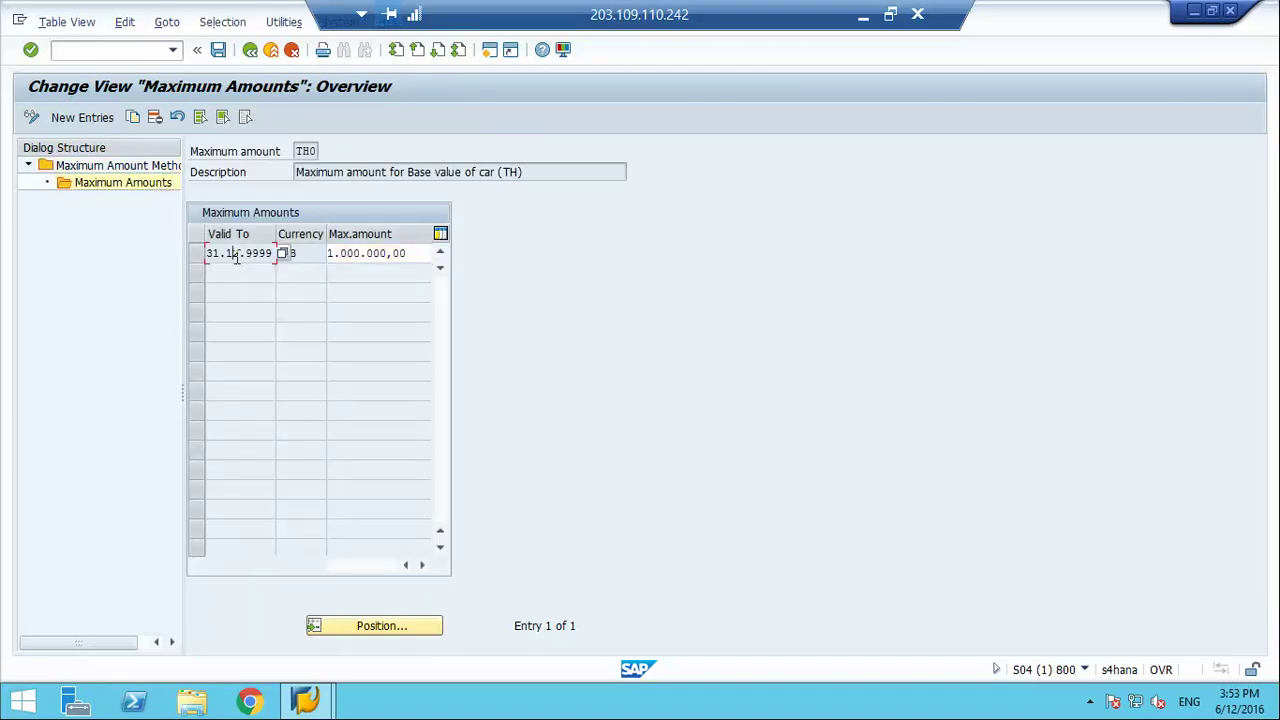
double_click(298, 150)
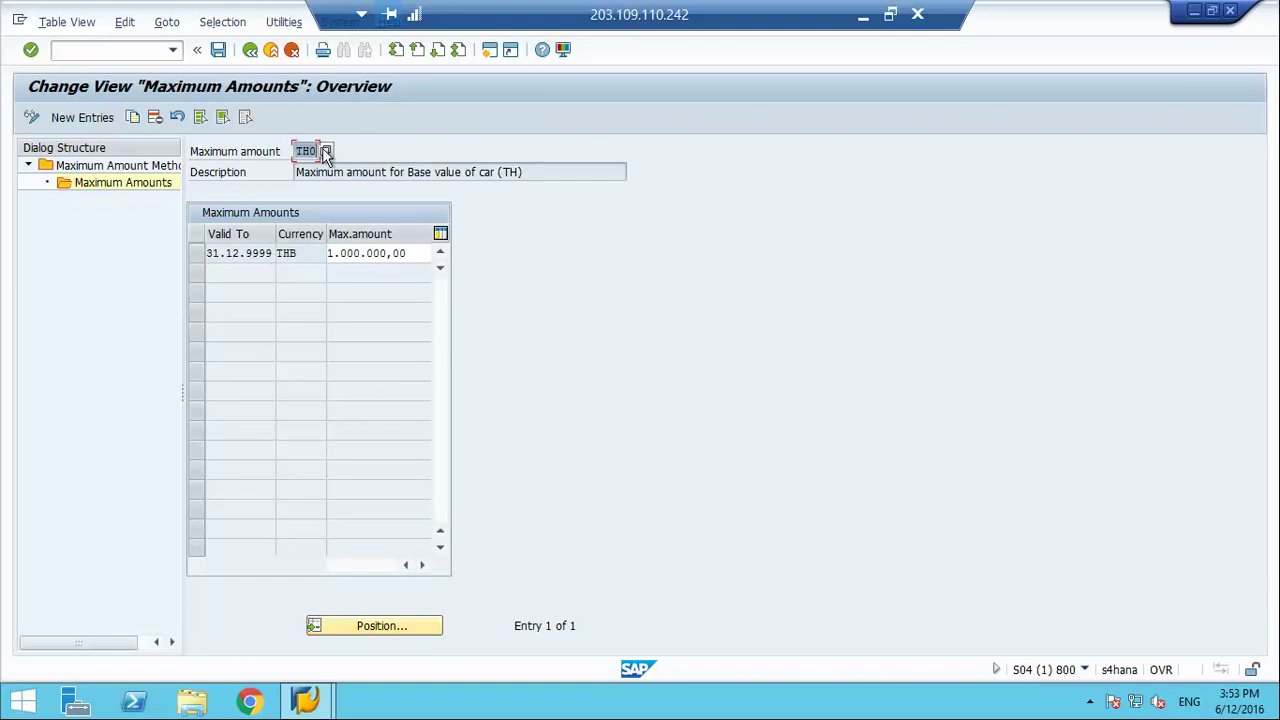
left_click_drag(346, 172, 547, 177)
left_click(545, 172)
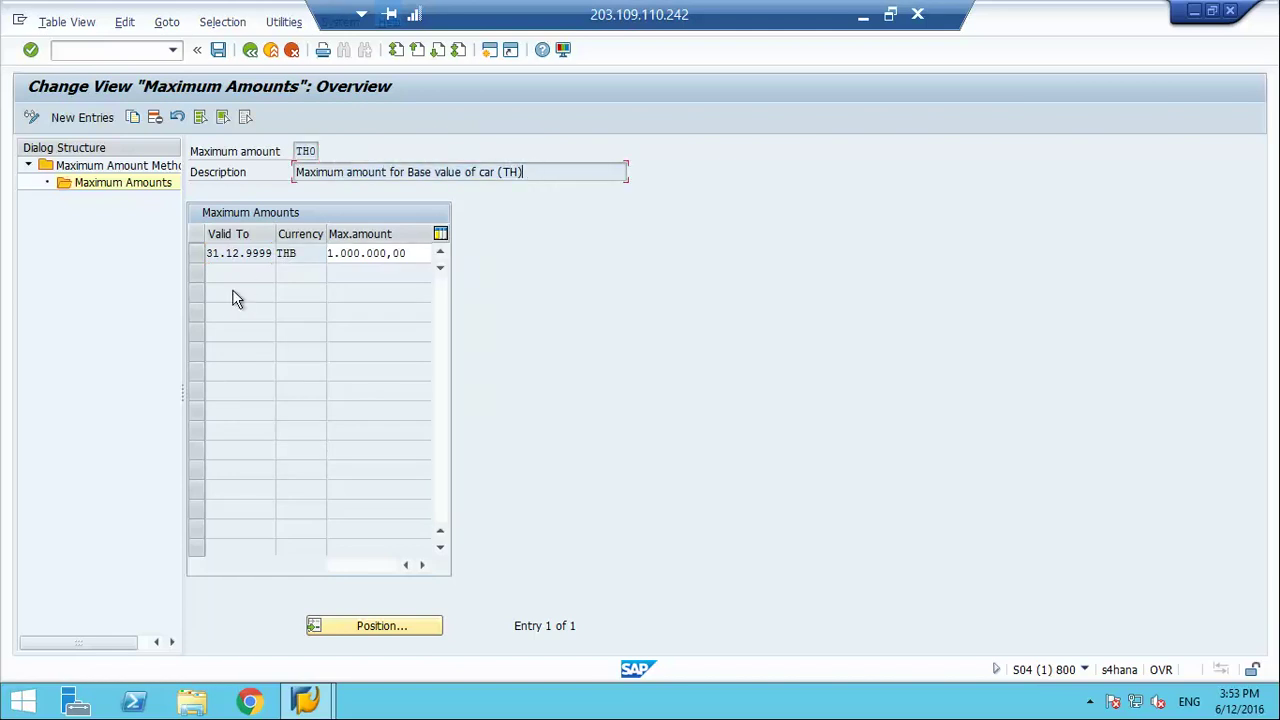
left_click(199, 256)
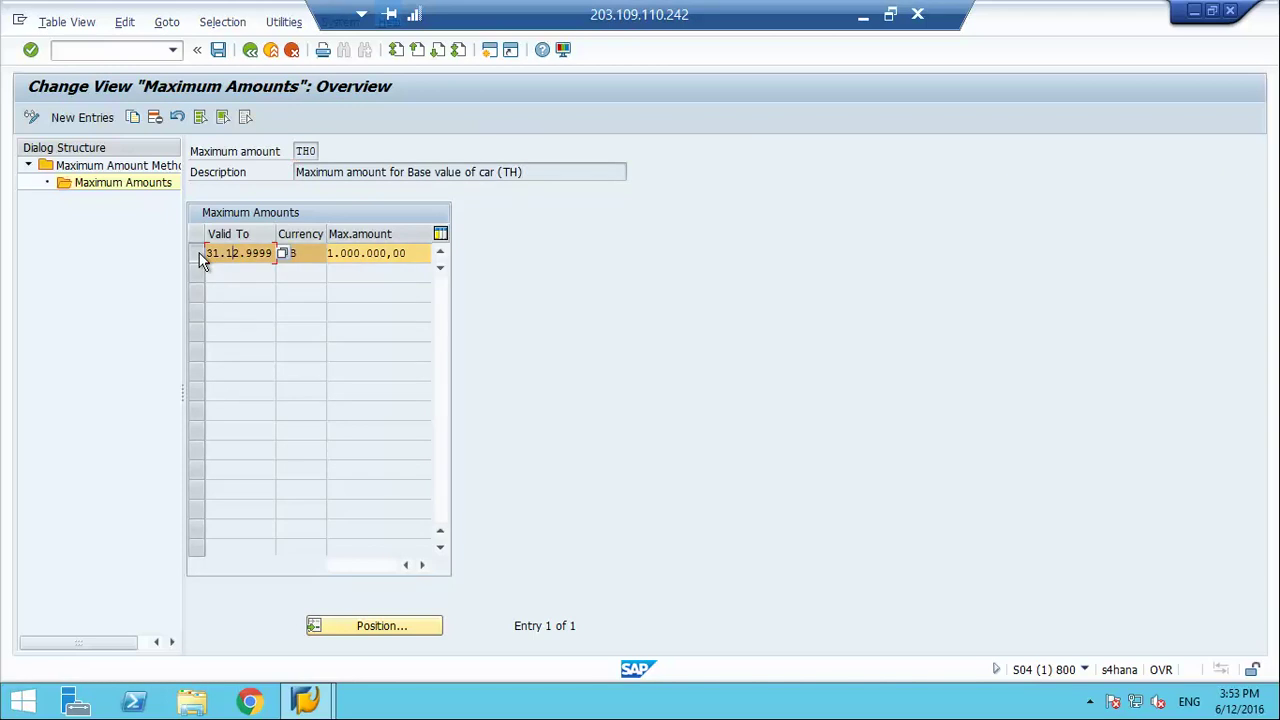
left_click(226, 253)
left_click(303, 256)
left_click(418, 256)
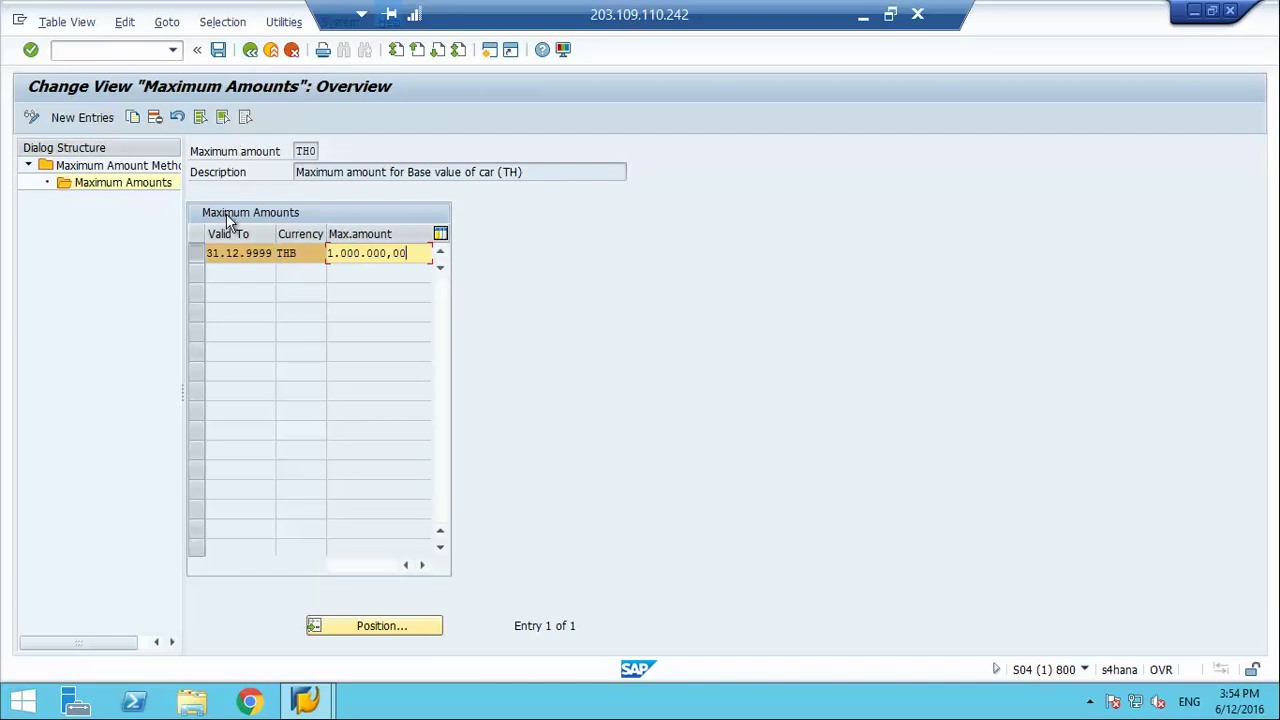
- Leave the TH0 maximum amounts and start a new maximum amount method with key AA0, flagged as annual
double_click(218, 253)
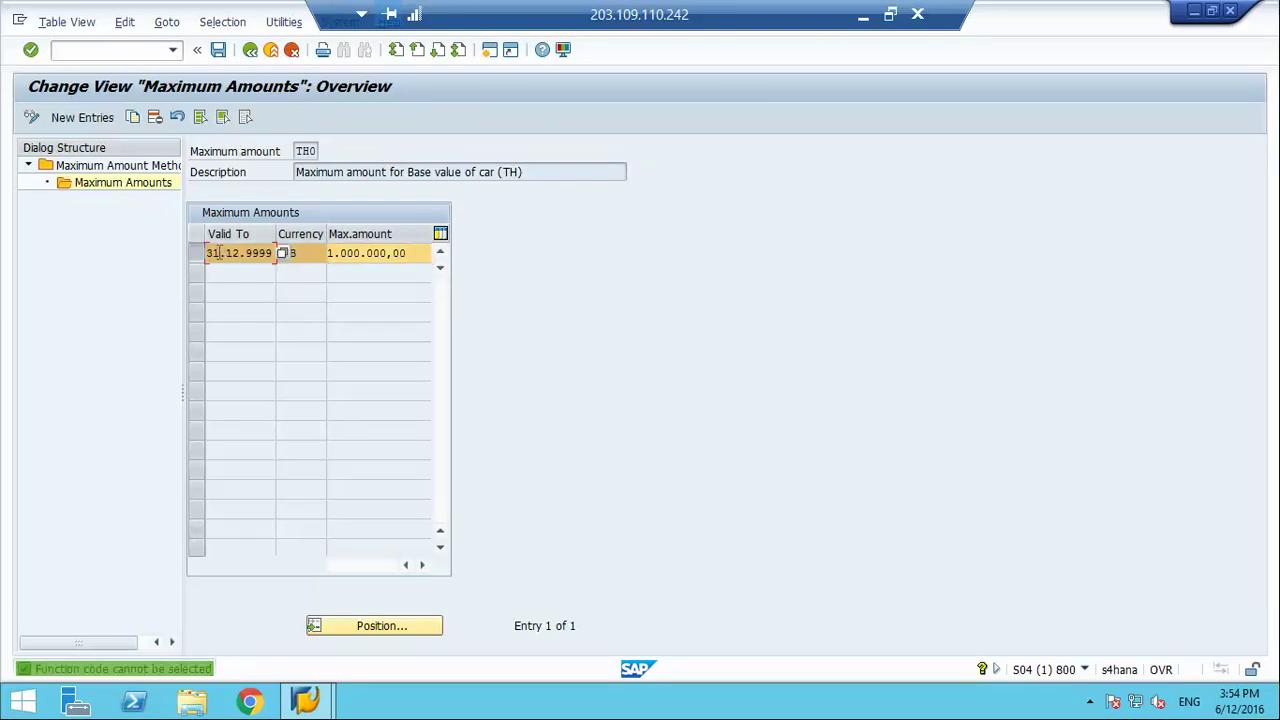
left_click(250, 50)
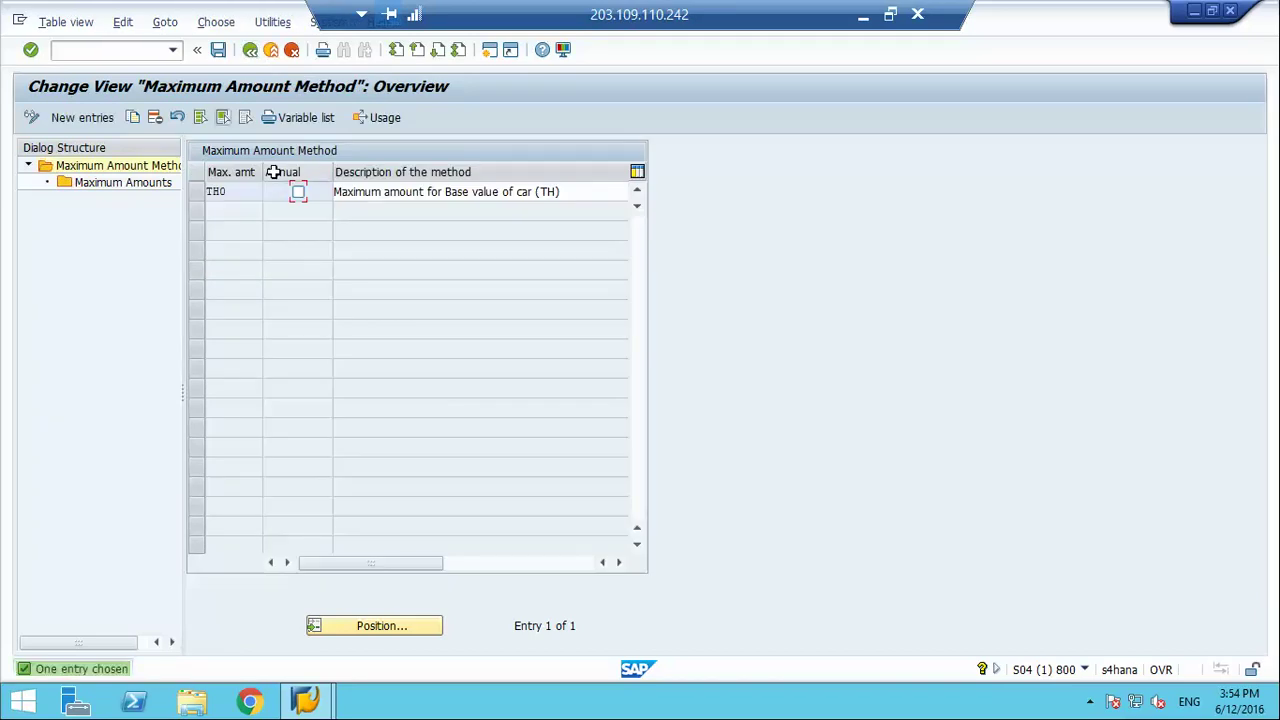
left_click(82, 118)
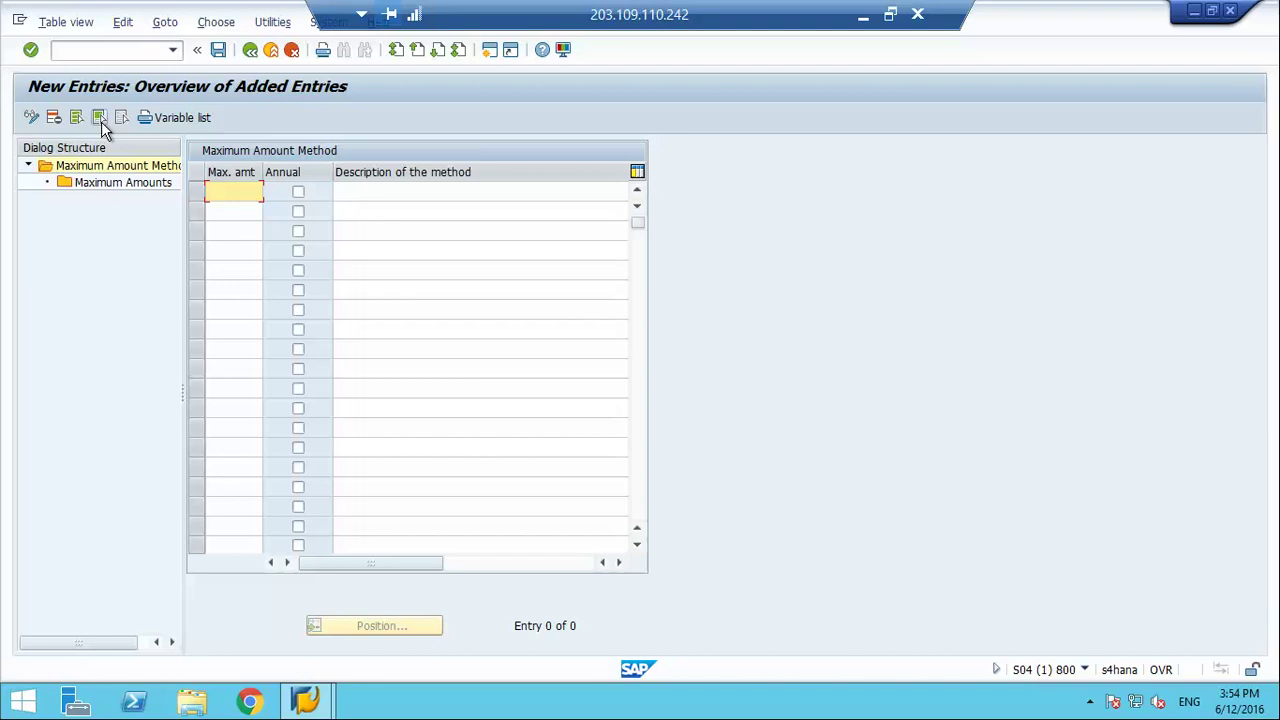
type("AA0")
key("Tab")
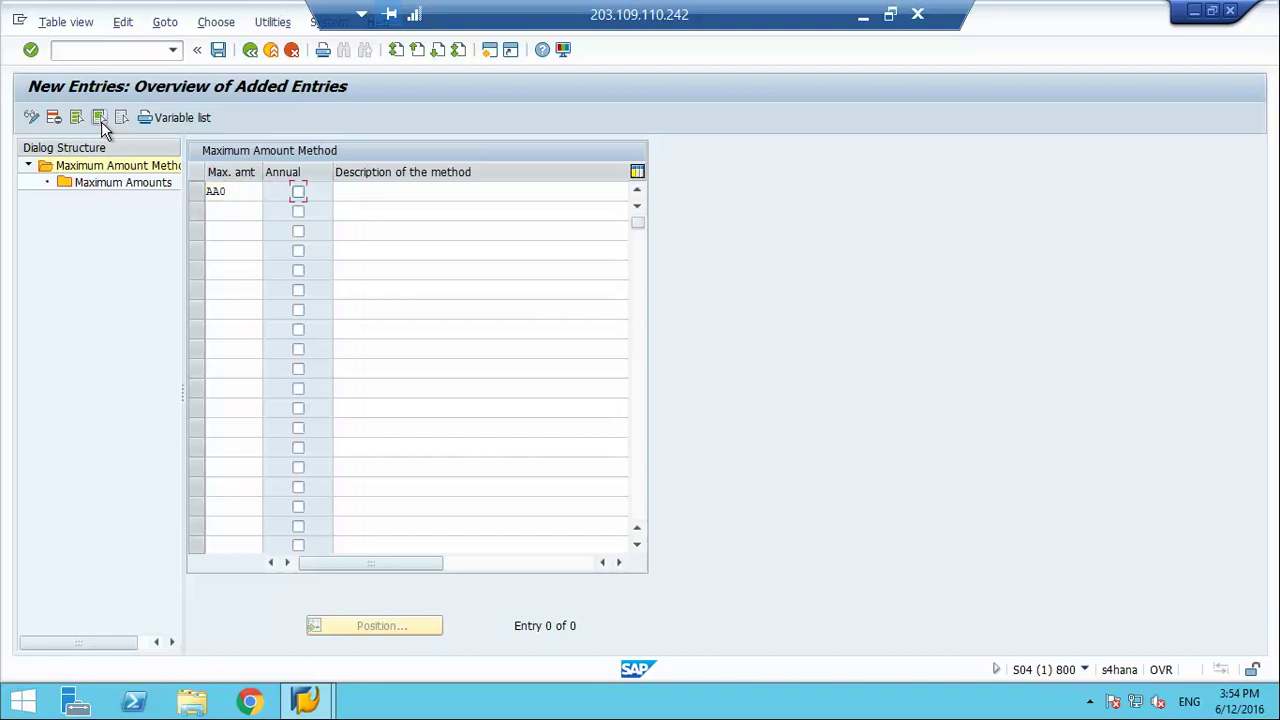
key("Tab")
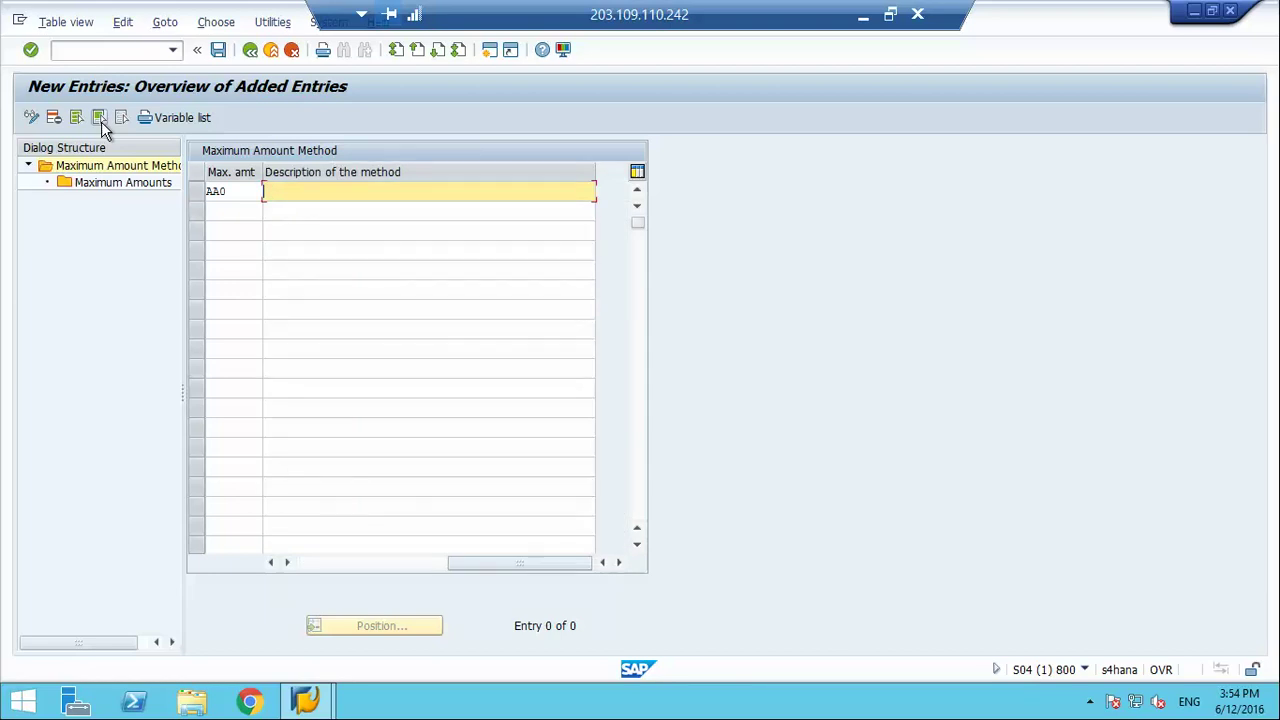
- Describe method AA0 as "MAximum amount for AA0 - Buildings" and accept the entry
type("MAximum amount for AA0")
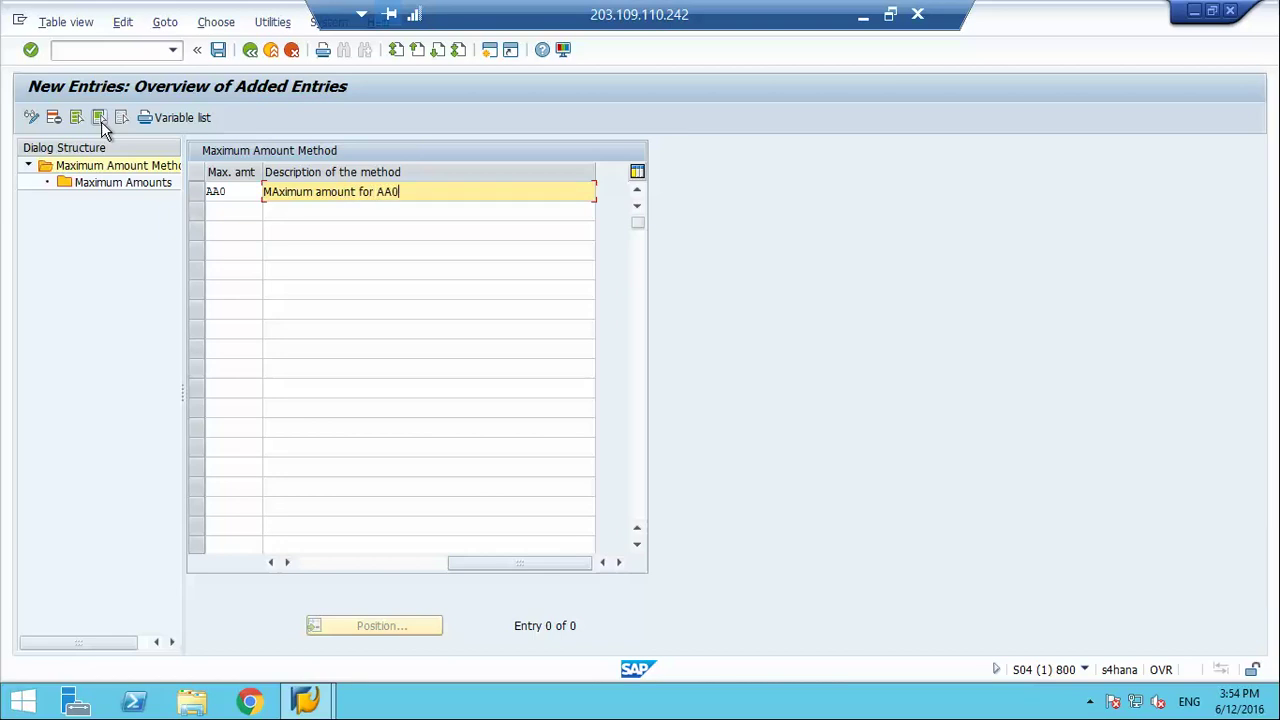
type(" - Bulding")
key("BackSpace")
key("BackSpace")
key("BackSpace")
key("BackSpace")
type("ildings")
key("Return")
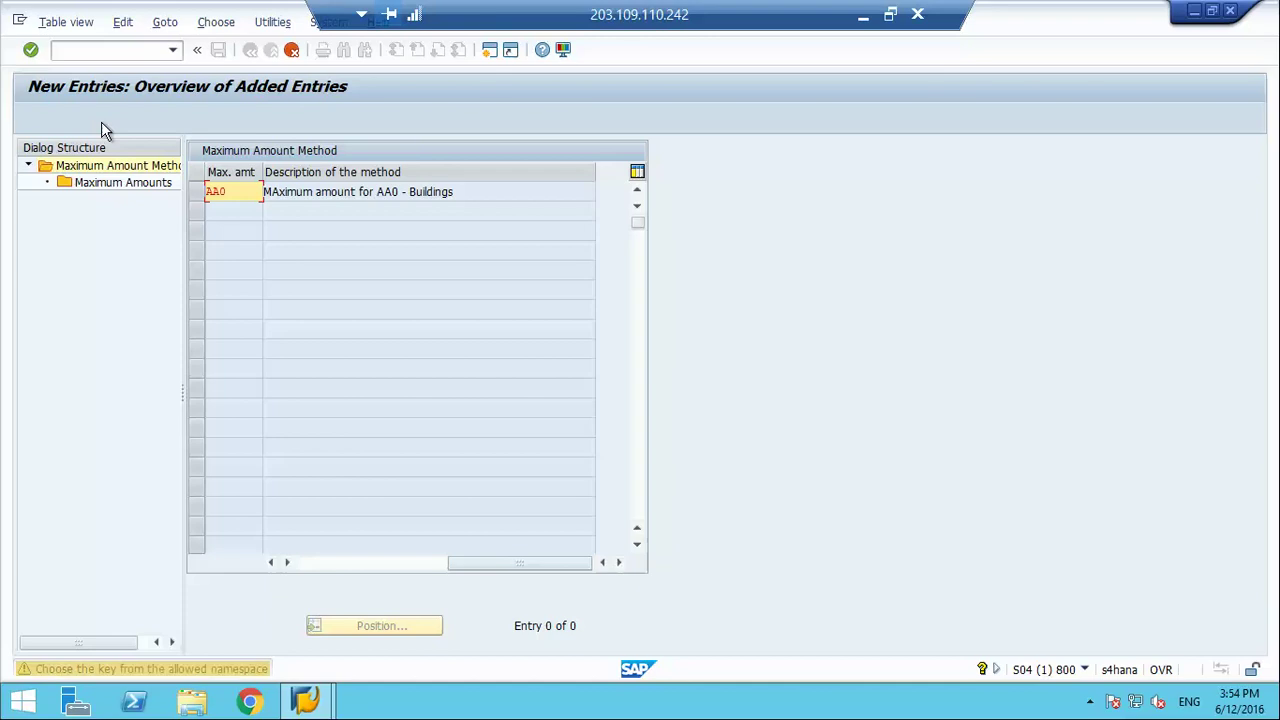
key("Return")
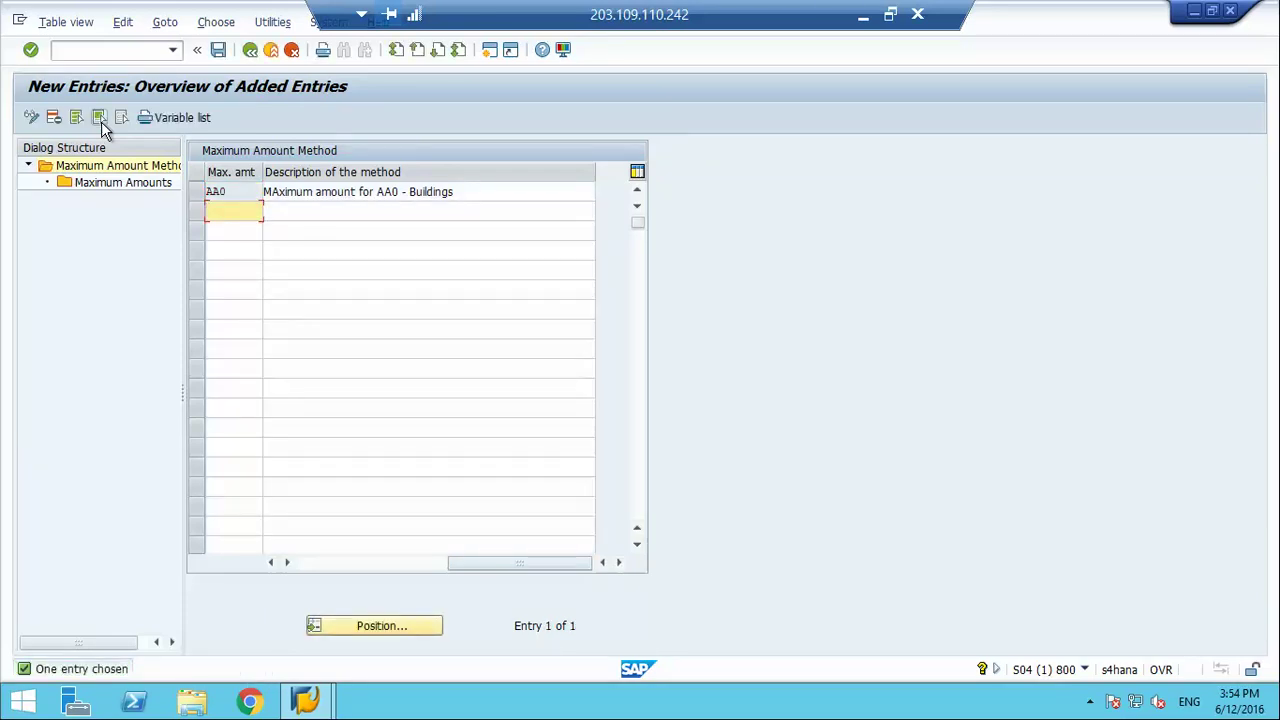
- Open the maximum amounts of method AA0 and start a new entry valid to 31.12.2016
left_click(90, 182)
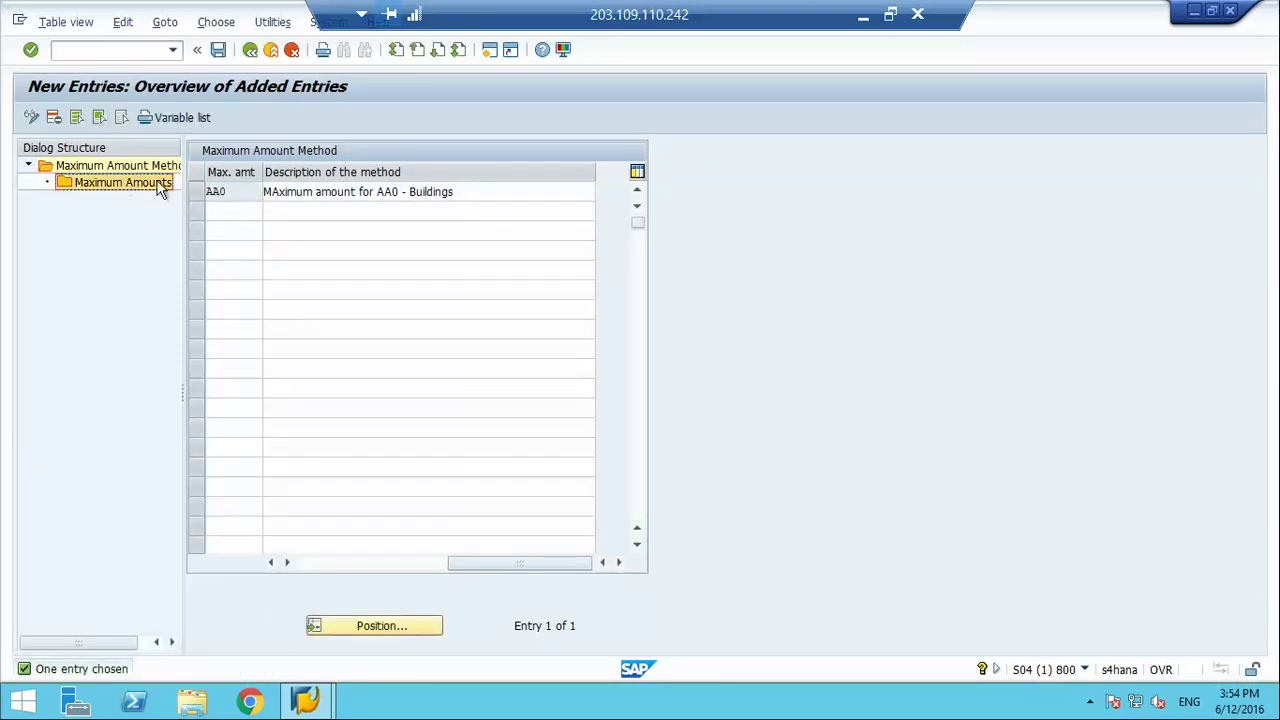
left_click(197, 195)
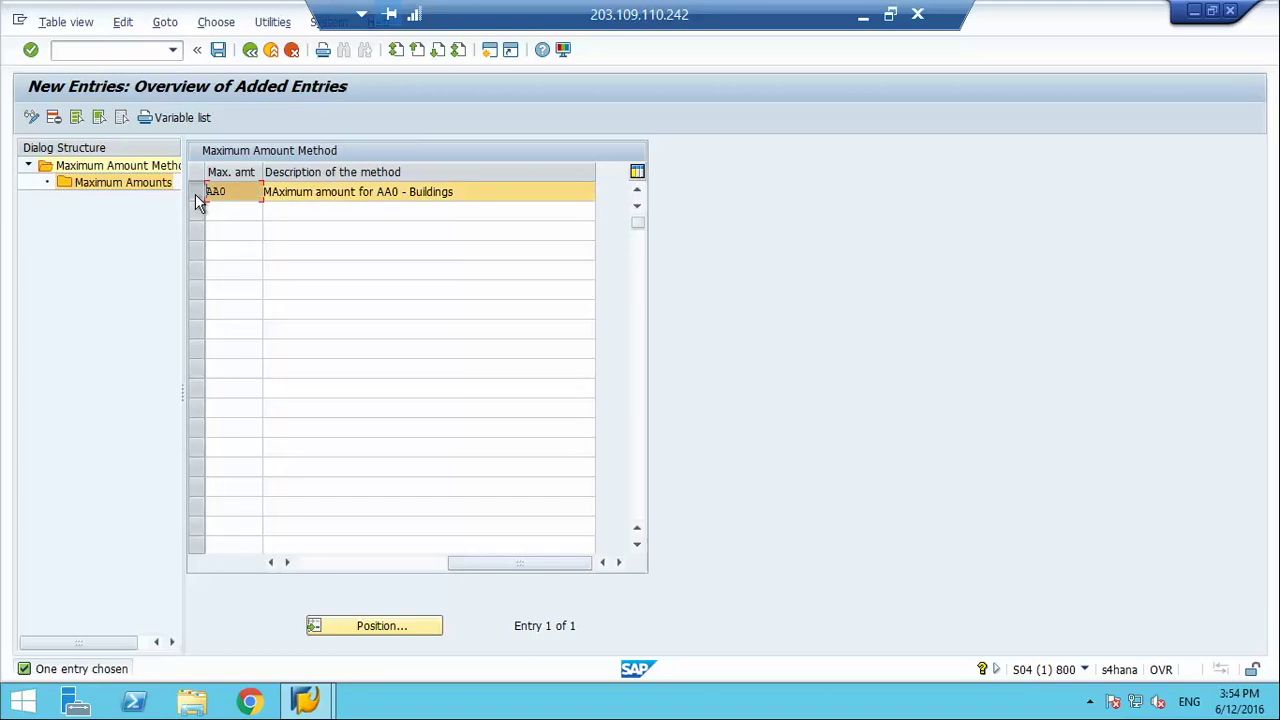
double_click(138, 189)
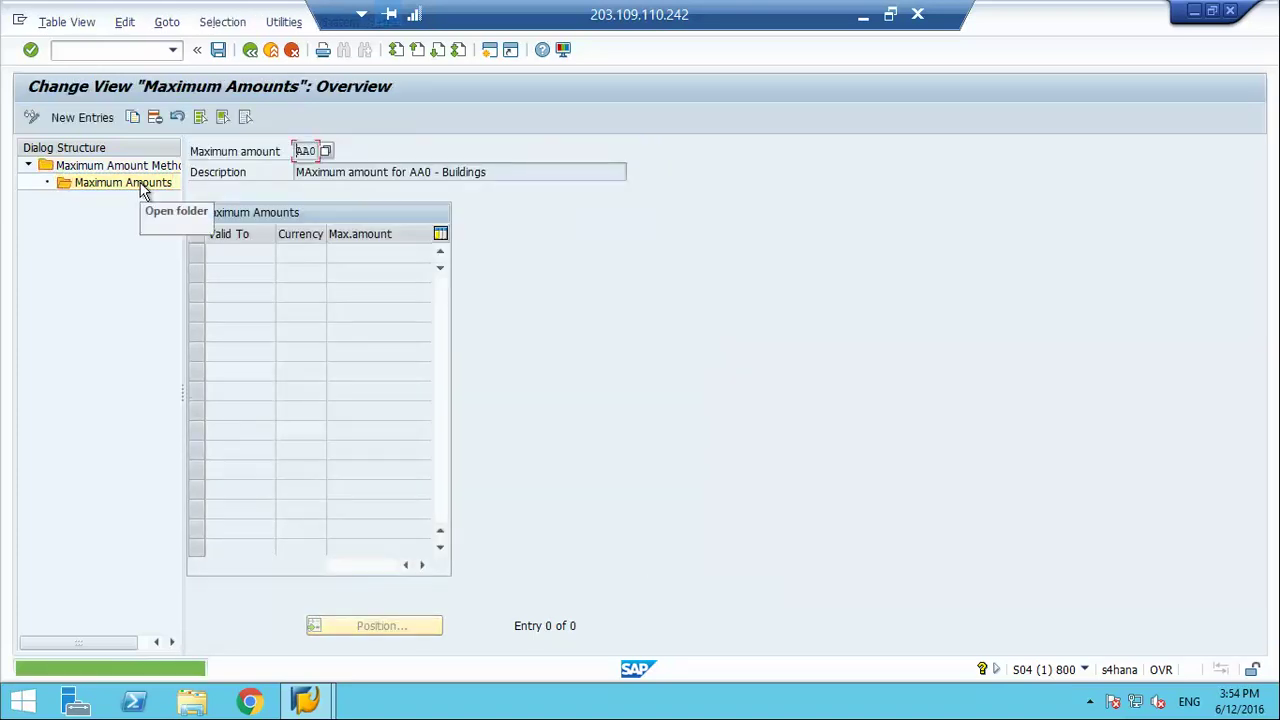
left_click(95, 122)
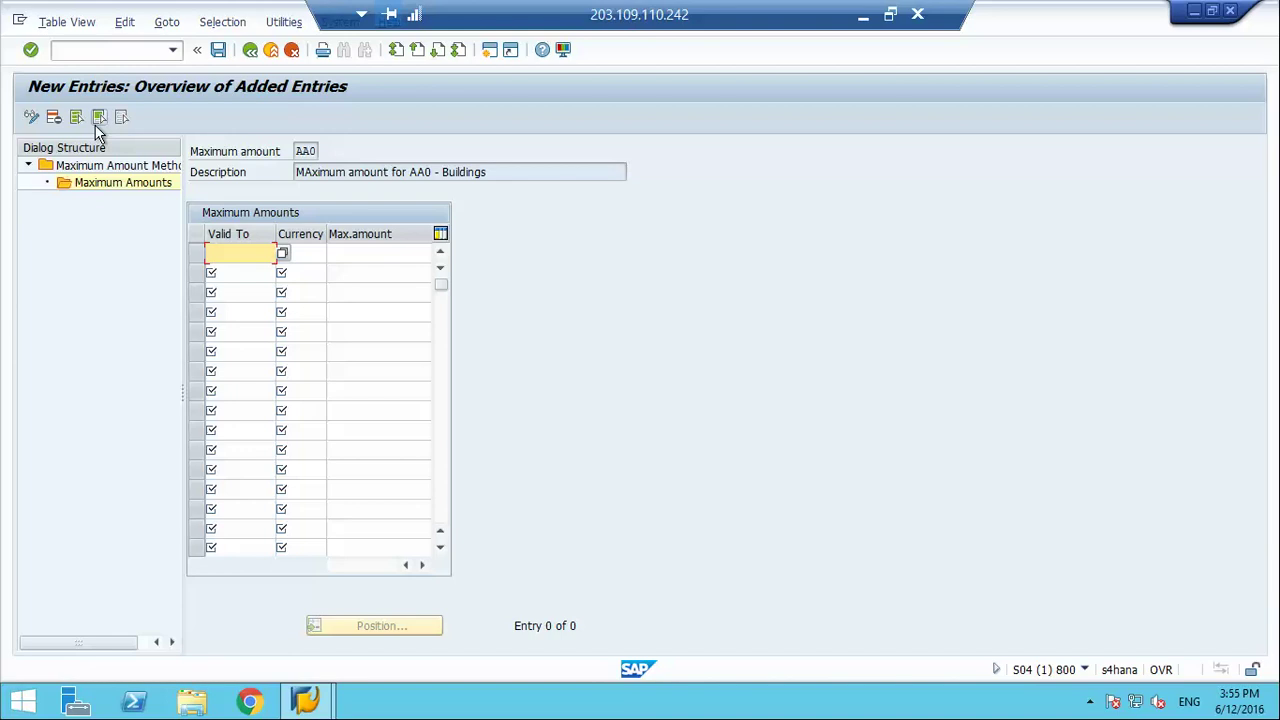
type("201")
key("BackSpace")
key("BackSpace")
type("1.12.2016")
key("Tab")
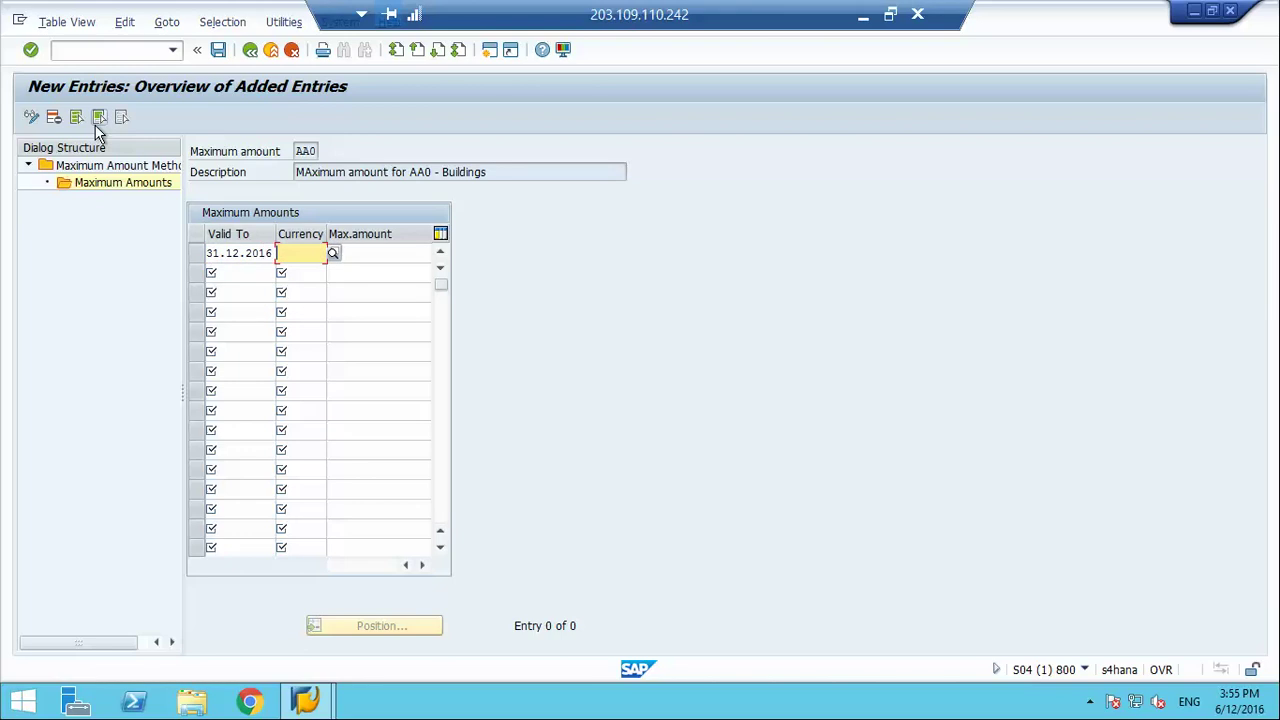
- Set the AA0 entry's currency to USD and its maximum amount to 90000, and accept the entry
type("USD")
key("Tab")
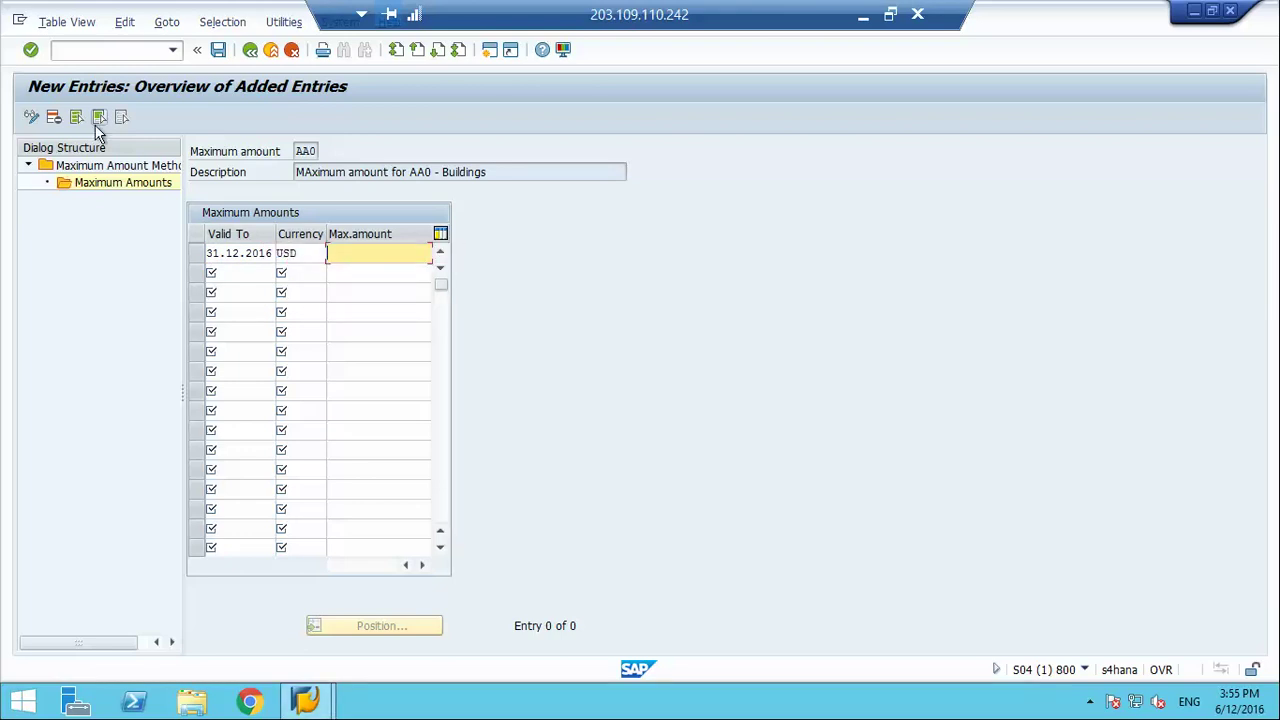
type("90000")
key("Return")
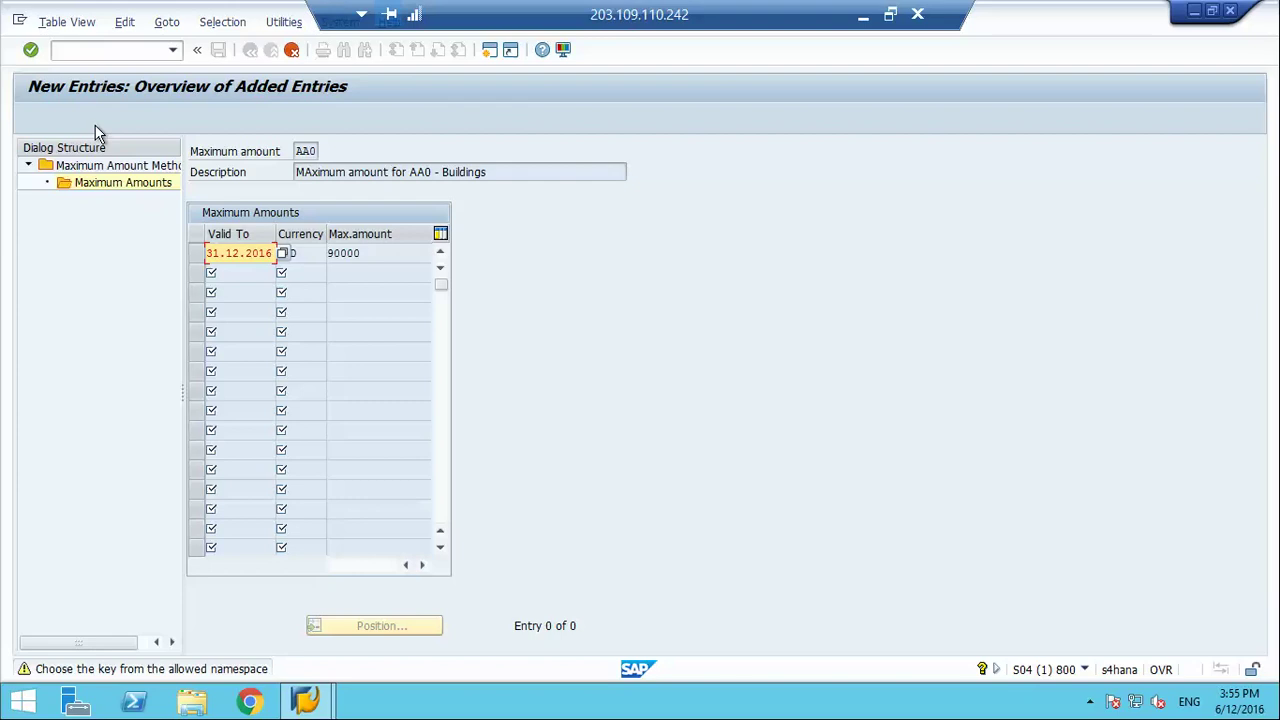
key("Return")
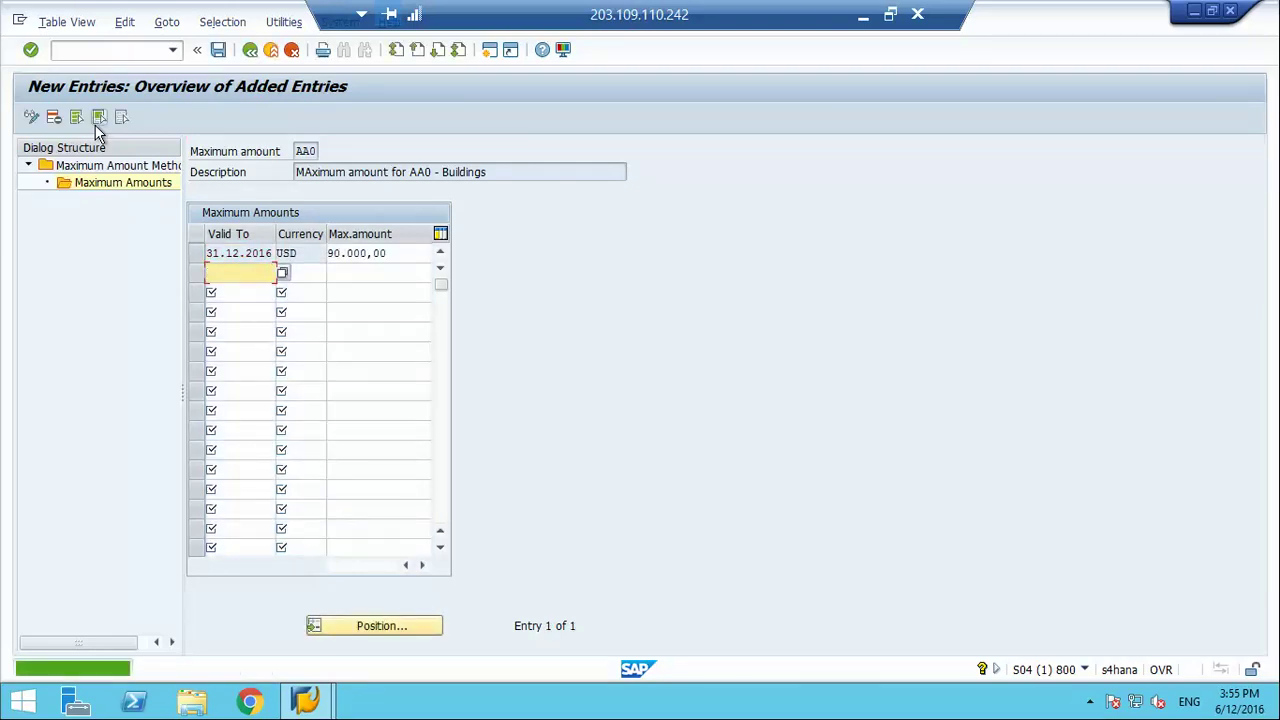
- Save the AA0 maximum amount under the customizing request "FA configuration # 1"
left_click(218, 50)
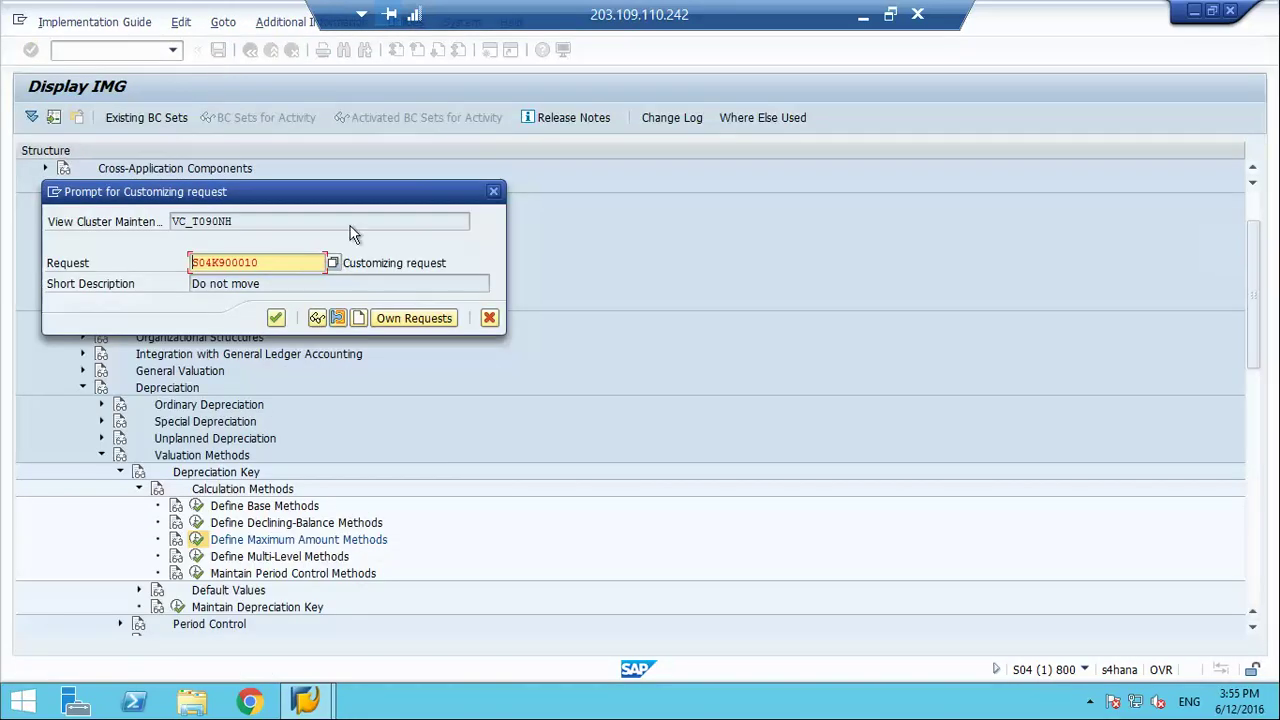
left_click(378, 320)
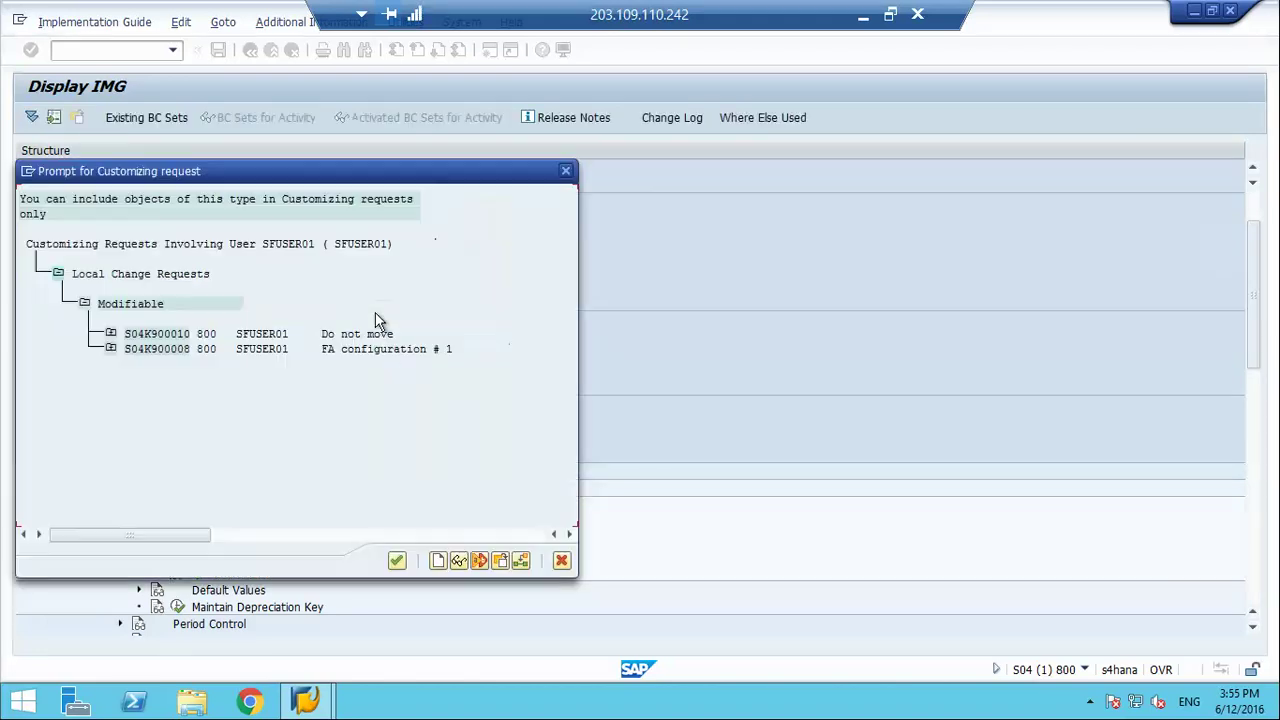
double_click(251, 350)
key("Return")
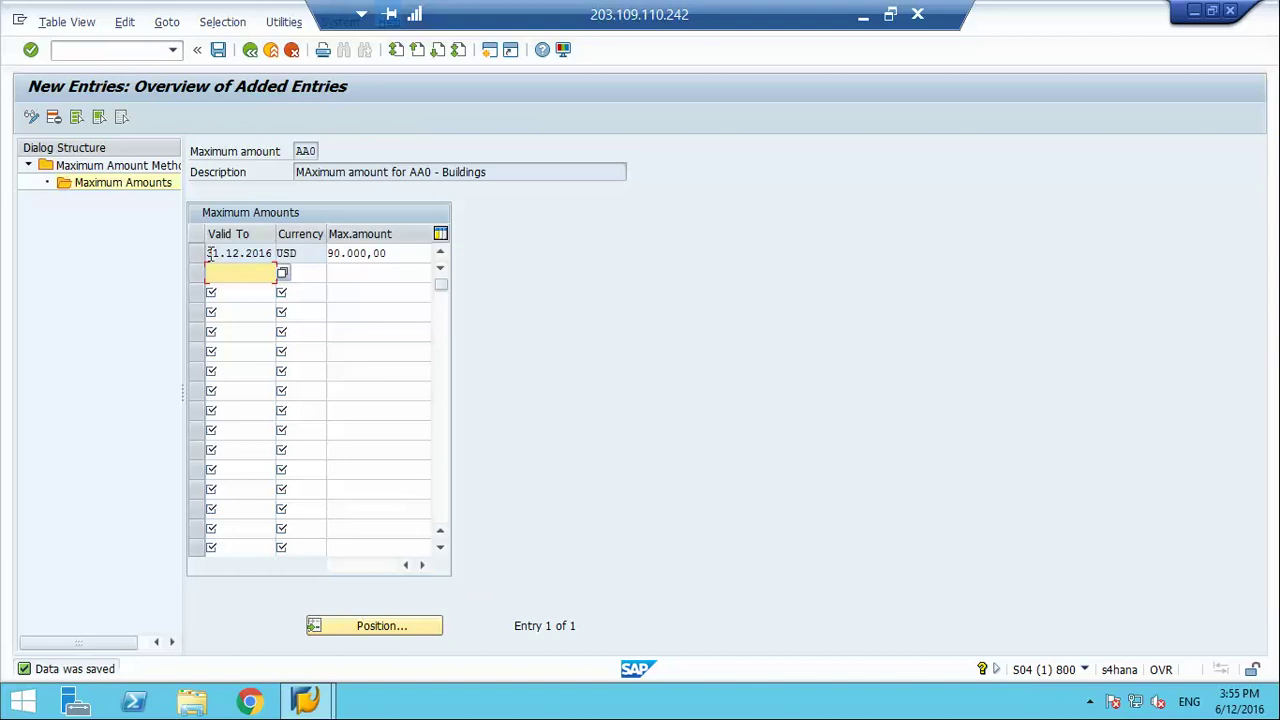
- Review the saved AA0 entry's valid-to date and maximum amount, and return to the implementation guide
left_click_drag(208, 253, 300, 253)
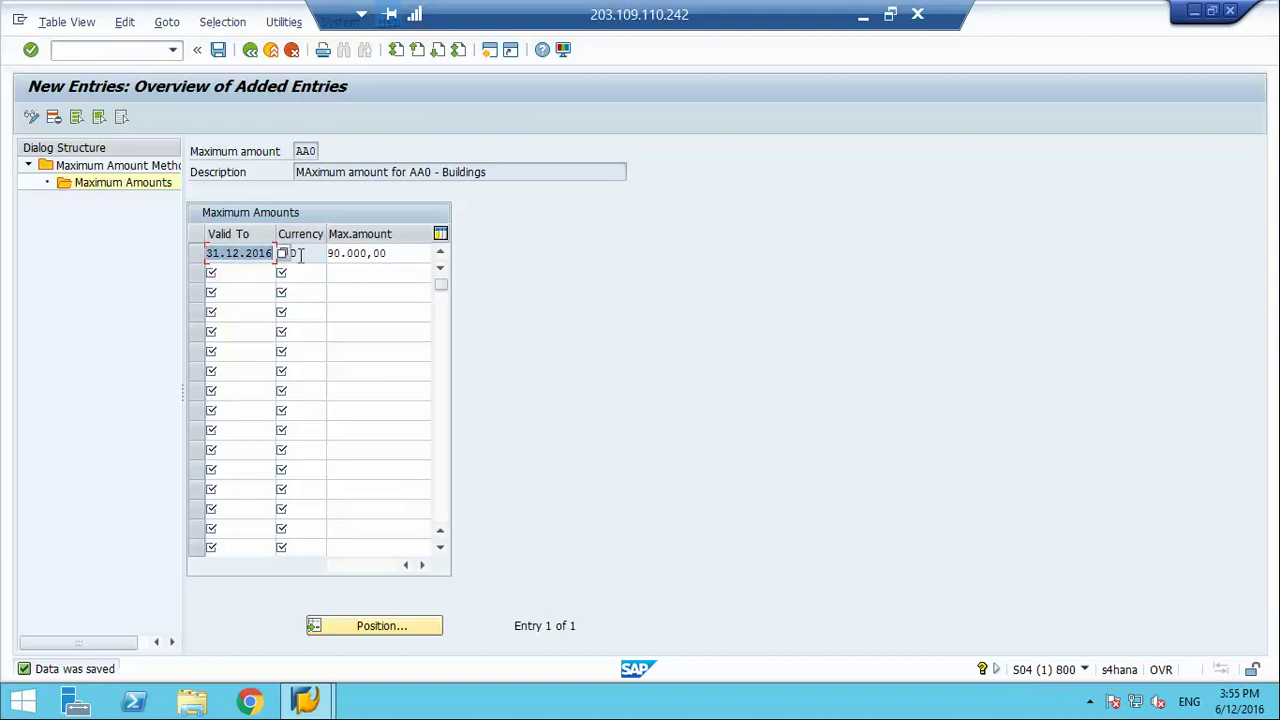
left_click(399, 254)
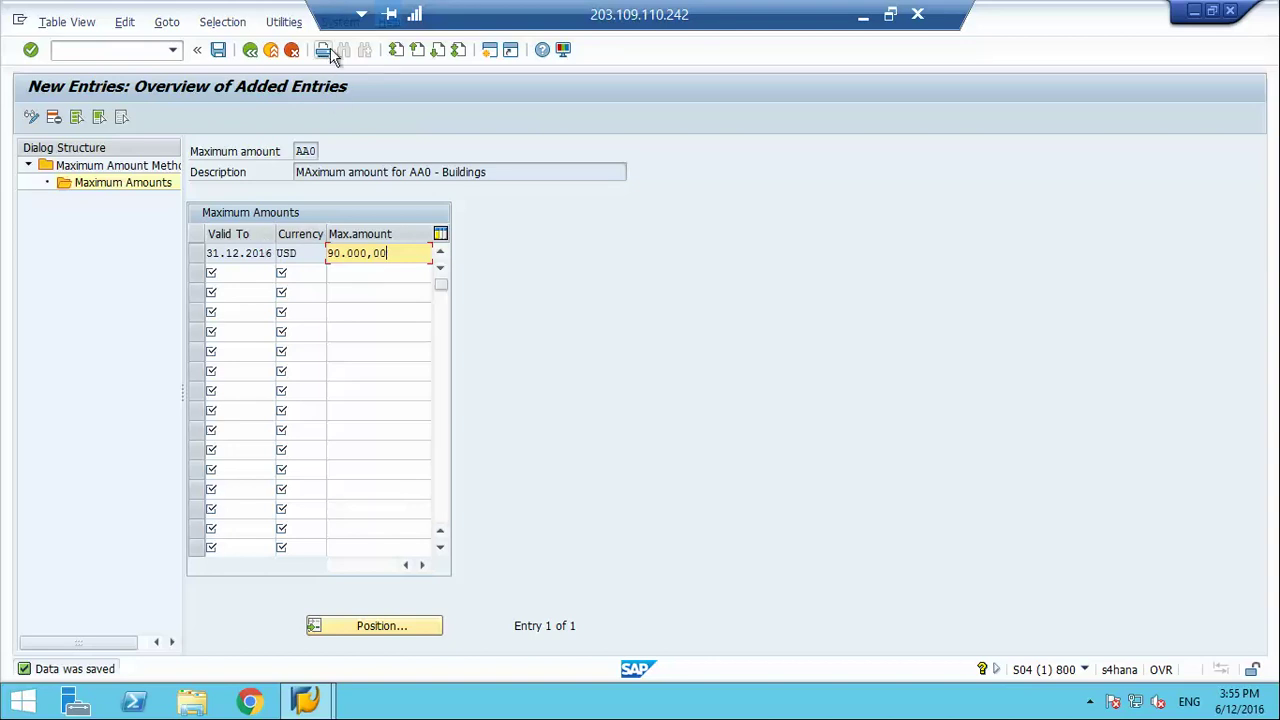
left_click(251, 51)
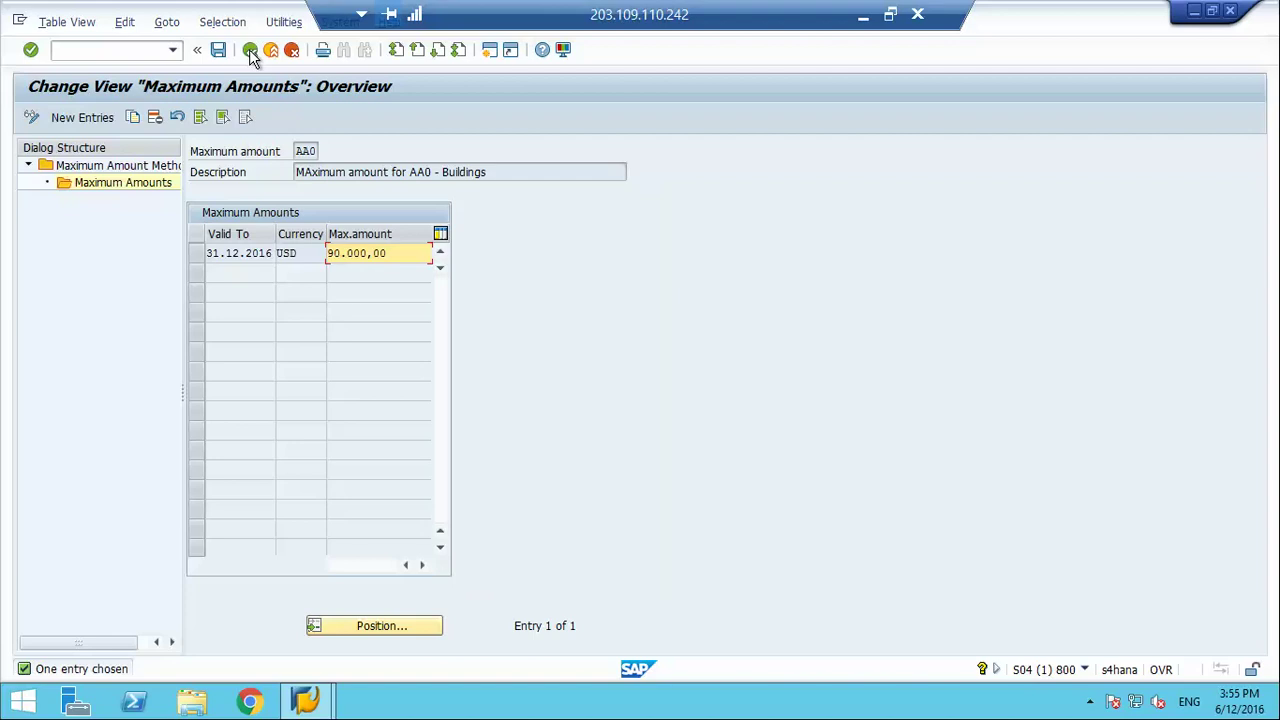
left_click(251, 51)
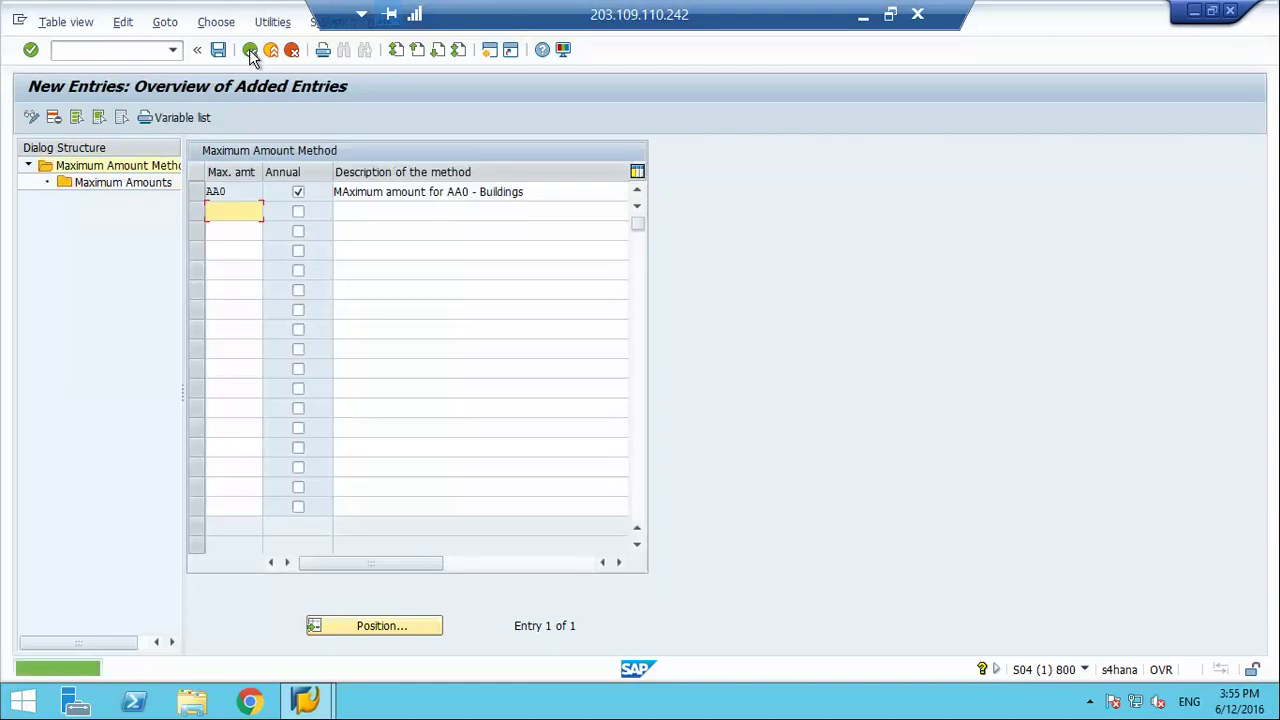
left_click(251, 51)
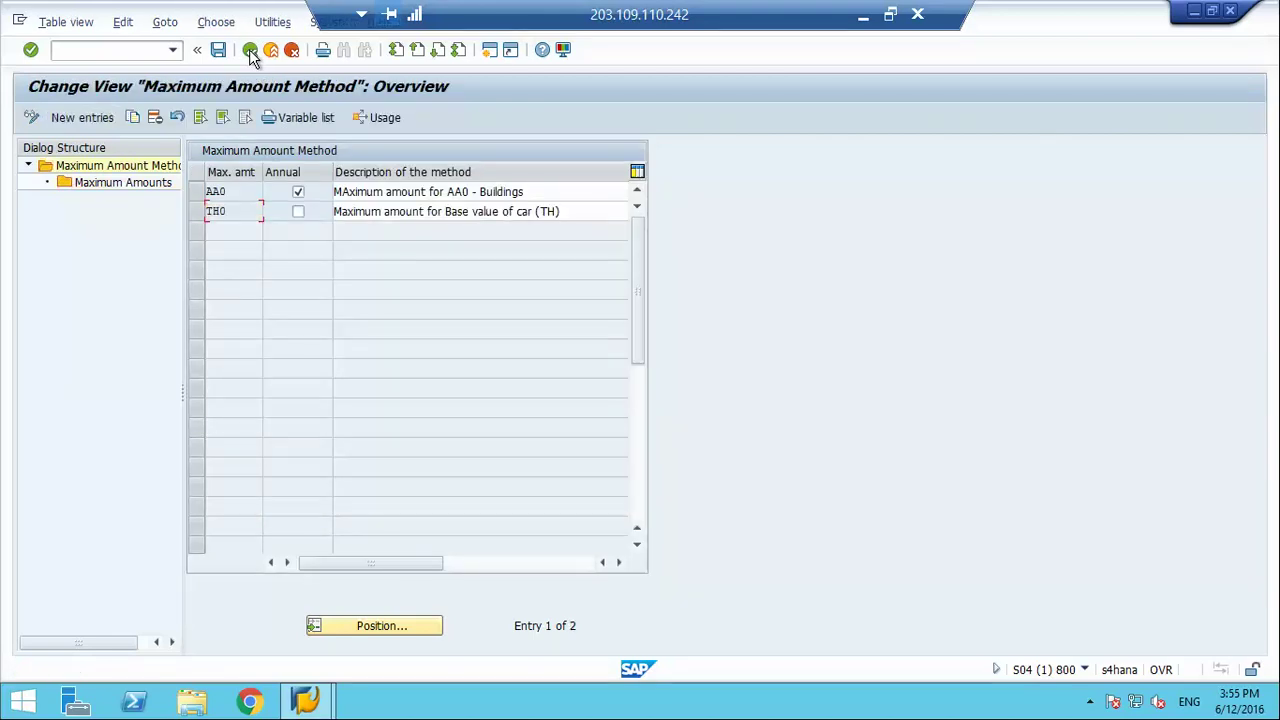
left_click(251, 51)
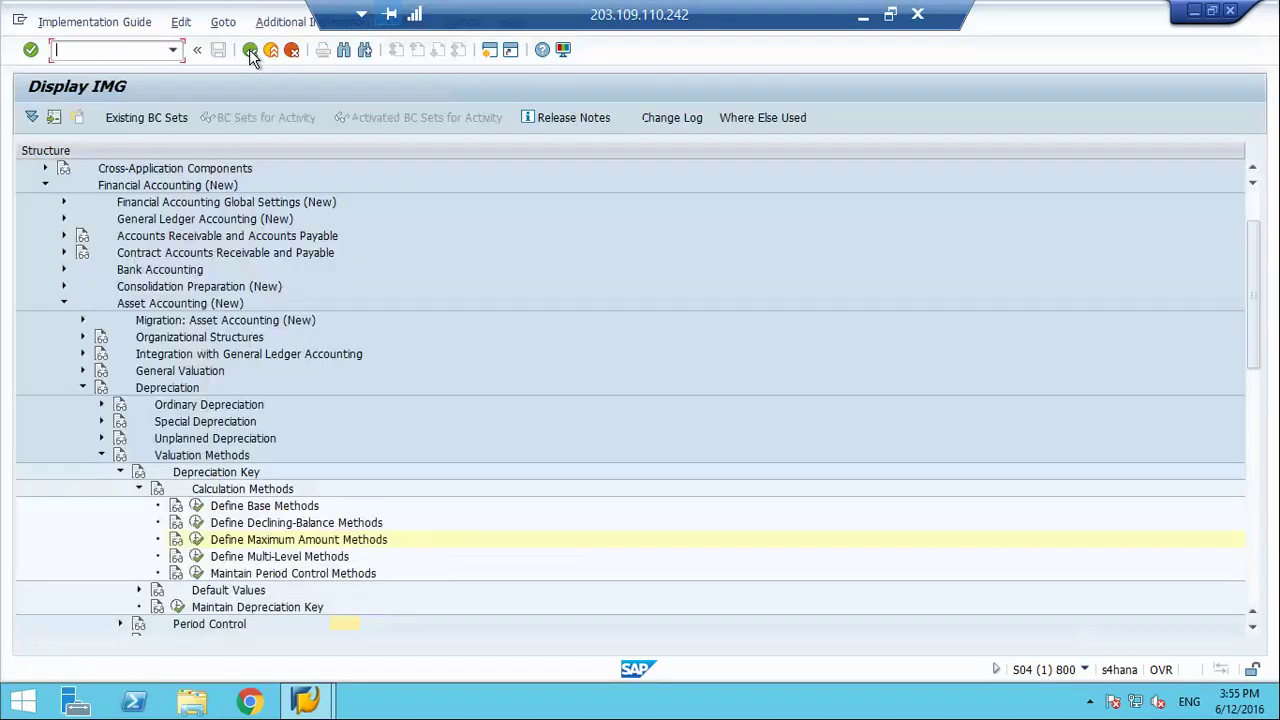
- Reopen Define Maximum Amount Methods, check the annual indicator of method AA0, and return to the implementation guide
left_click(197, 540)
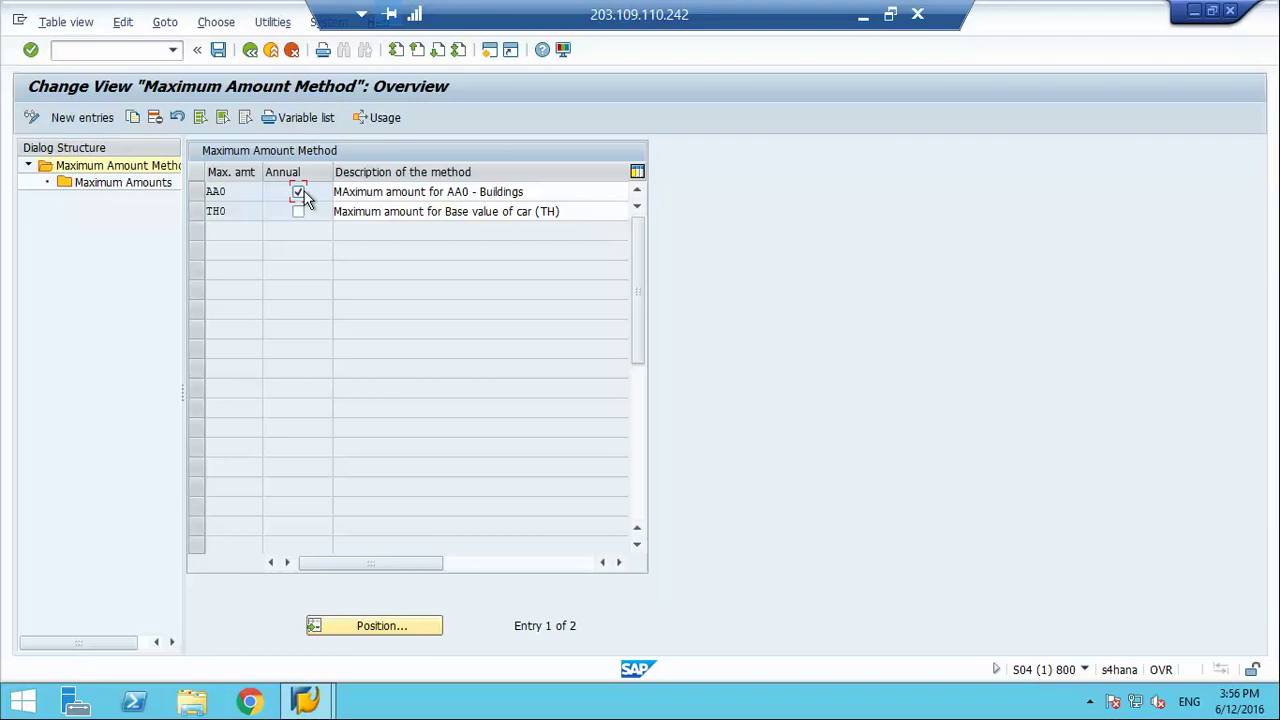
left_click(250, 50)
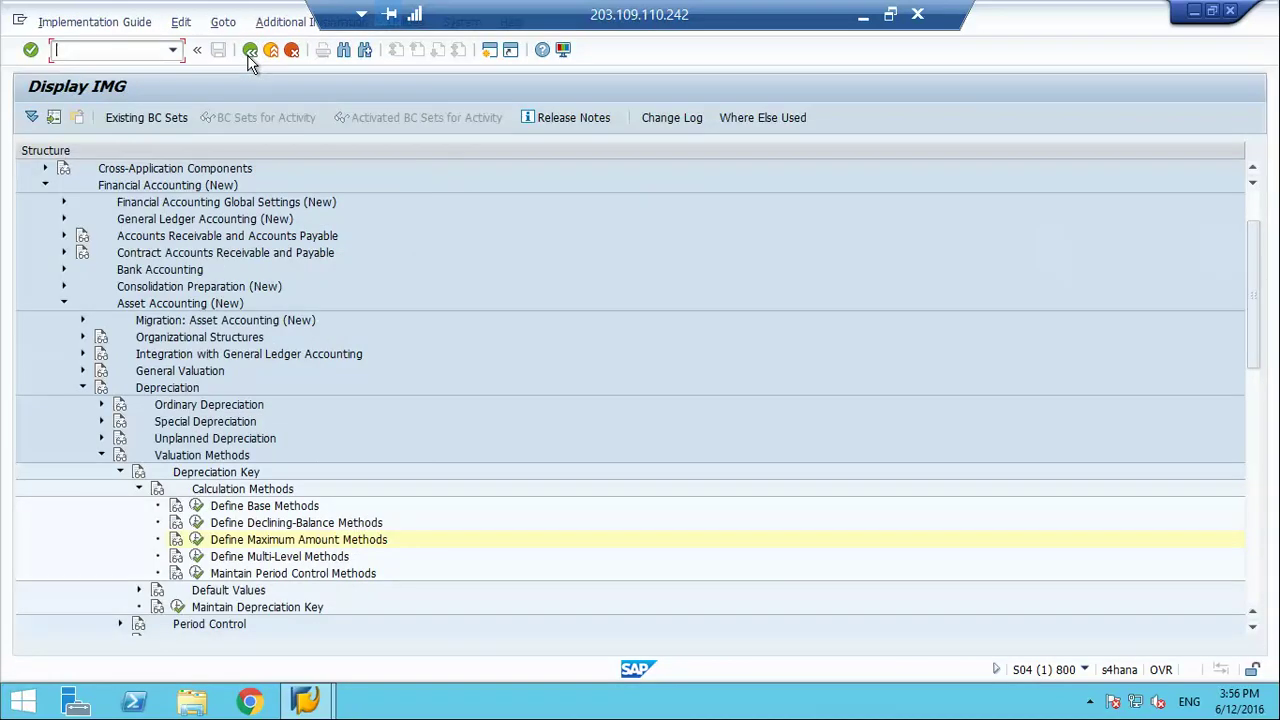
left_click(221, 543)
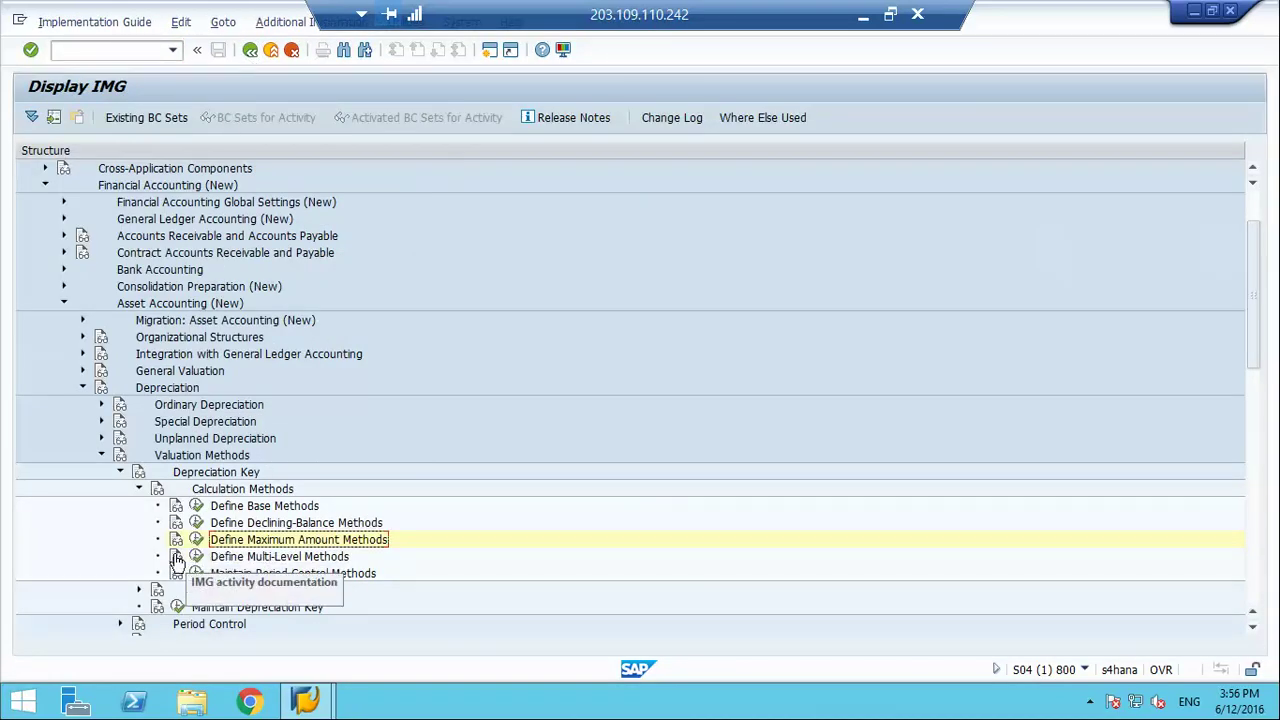
- Read the documentation for Define Multi-Level Methods, close it, and open the multilevel method overview
left_click(176, 559)
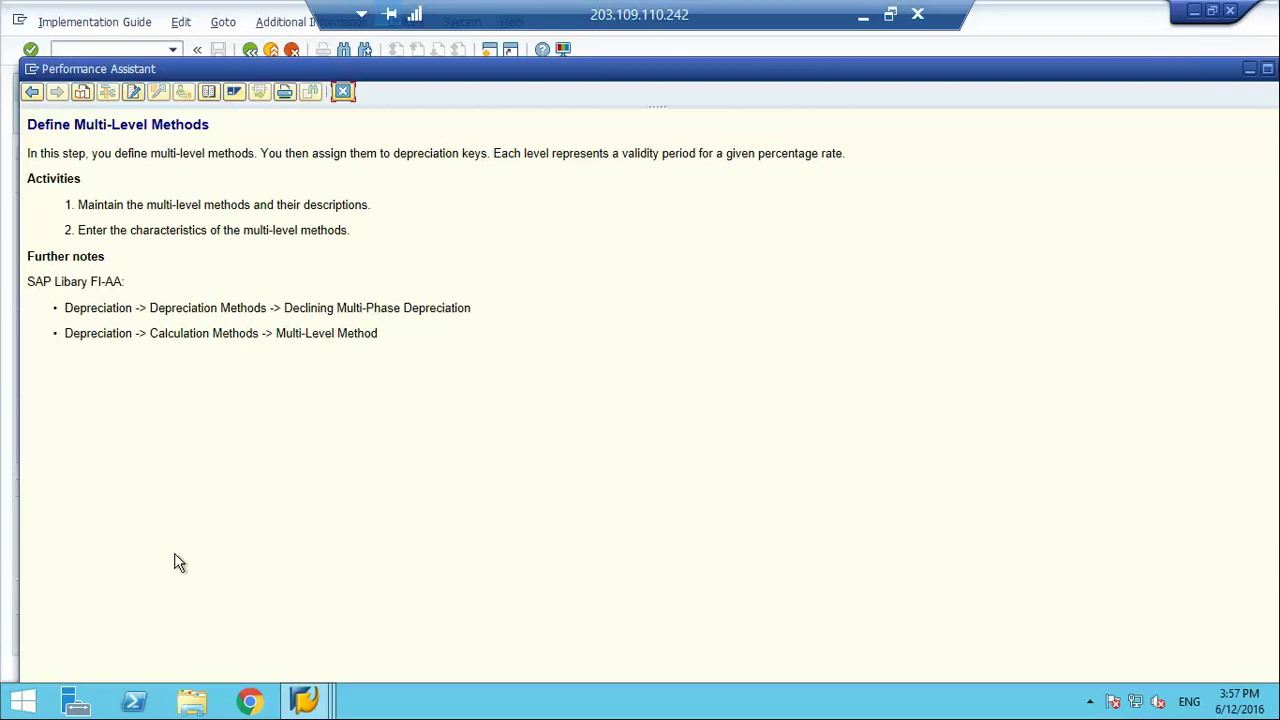
left_click(342, 91)
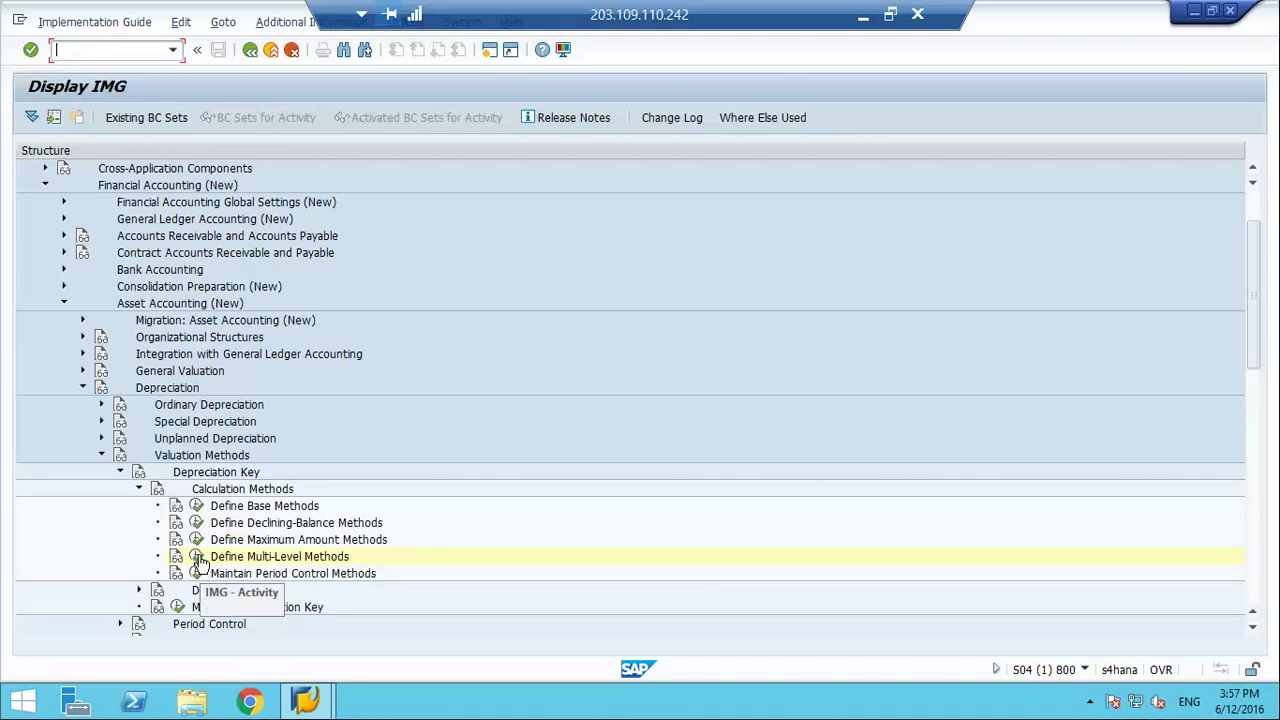
left_click(197, 558)
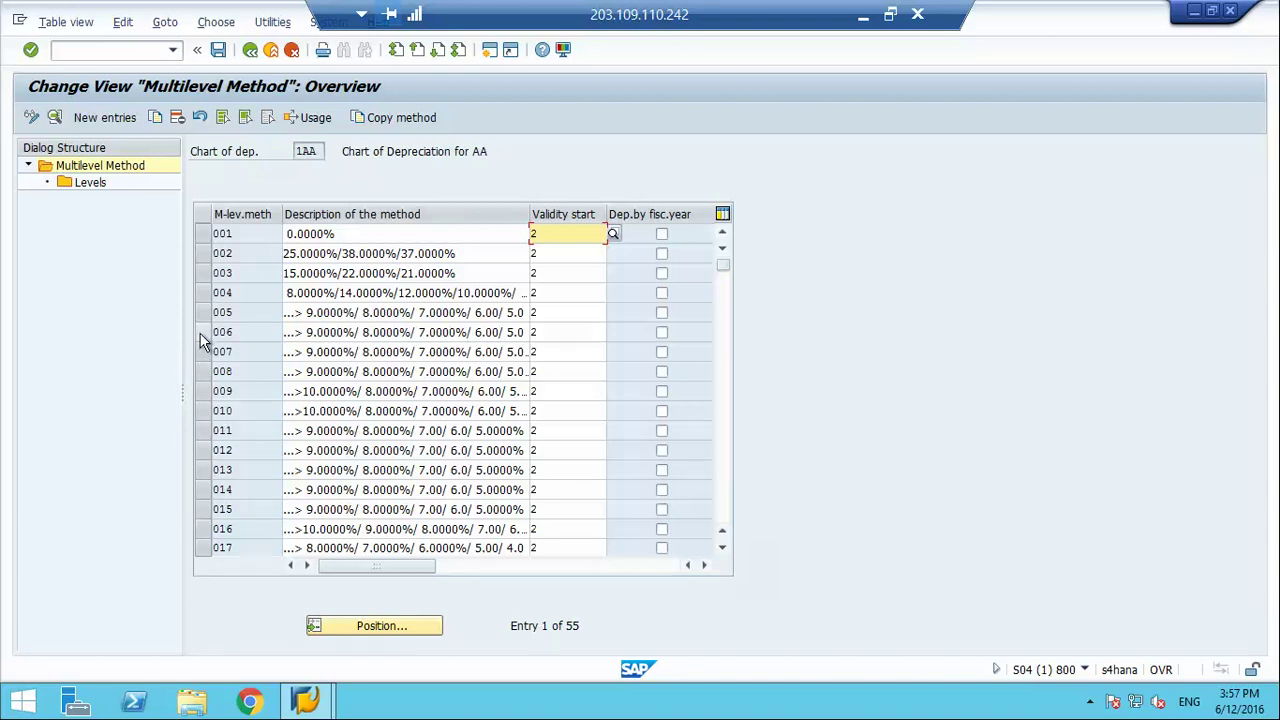
- Open the levels of multilevel method 006 and examine the first level's percentage and base value
left_click(202, 334)
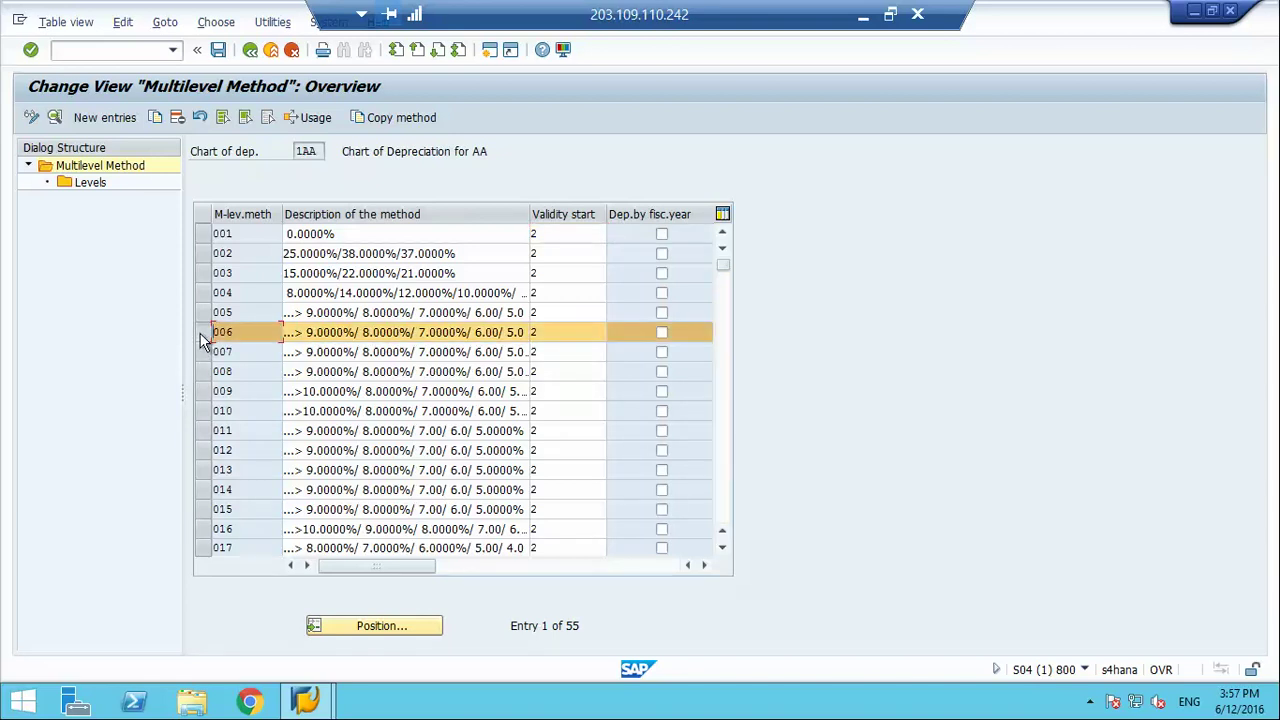
left_click(100, 183)
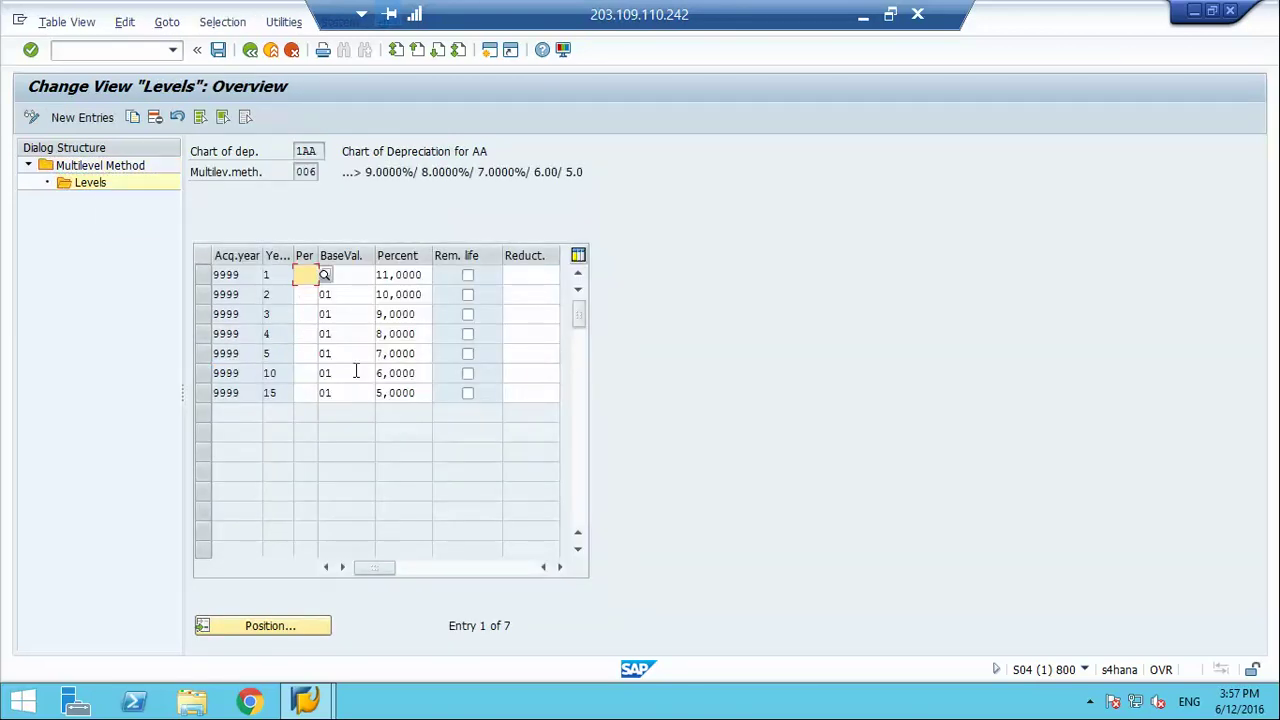
left_click(396, 280)
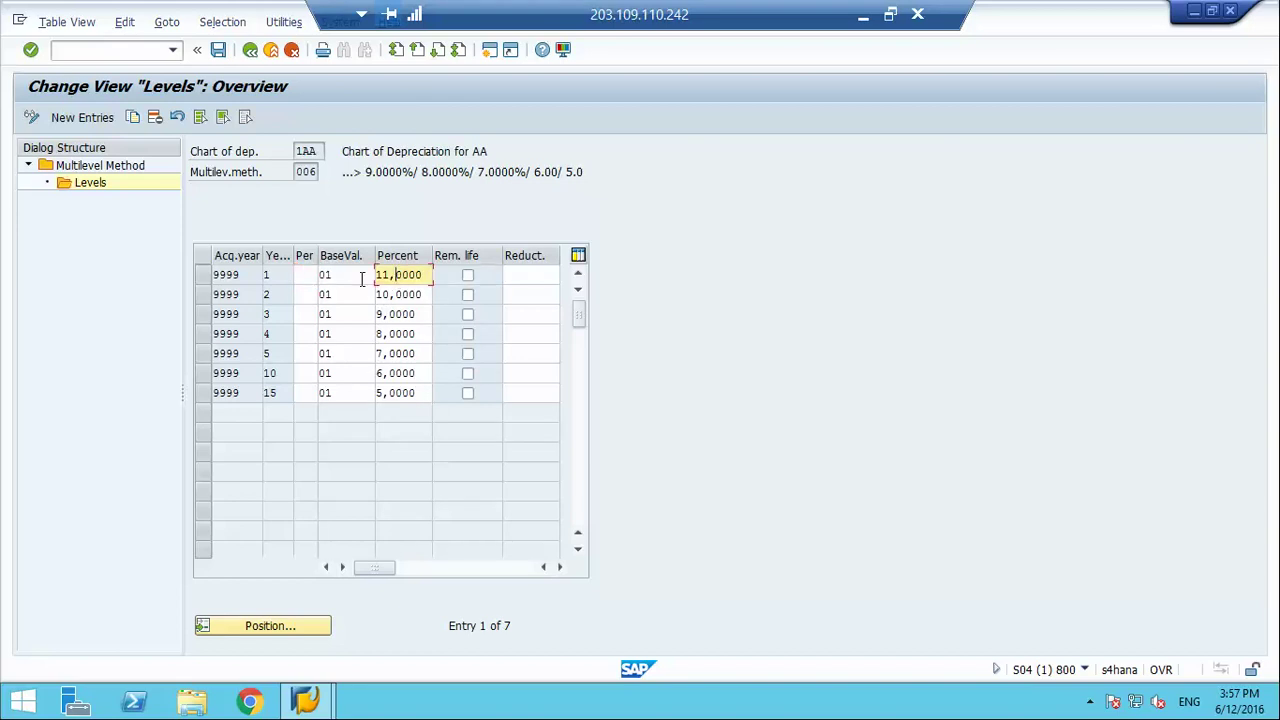
left_click(362, 280)
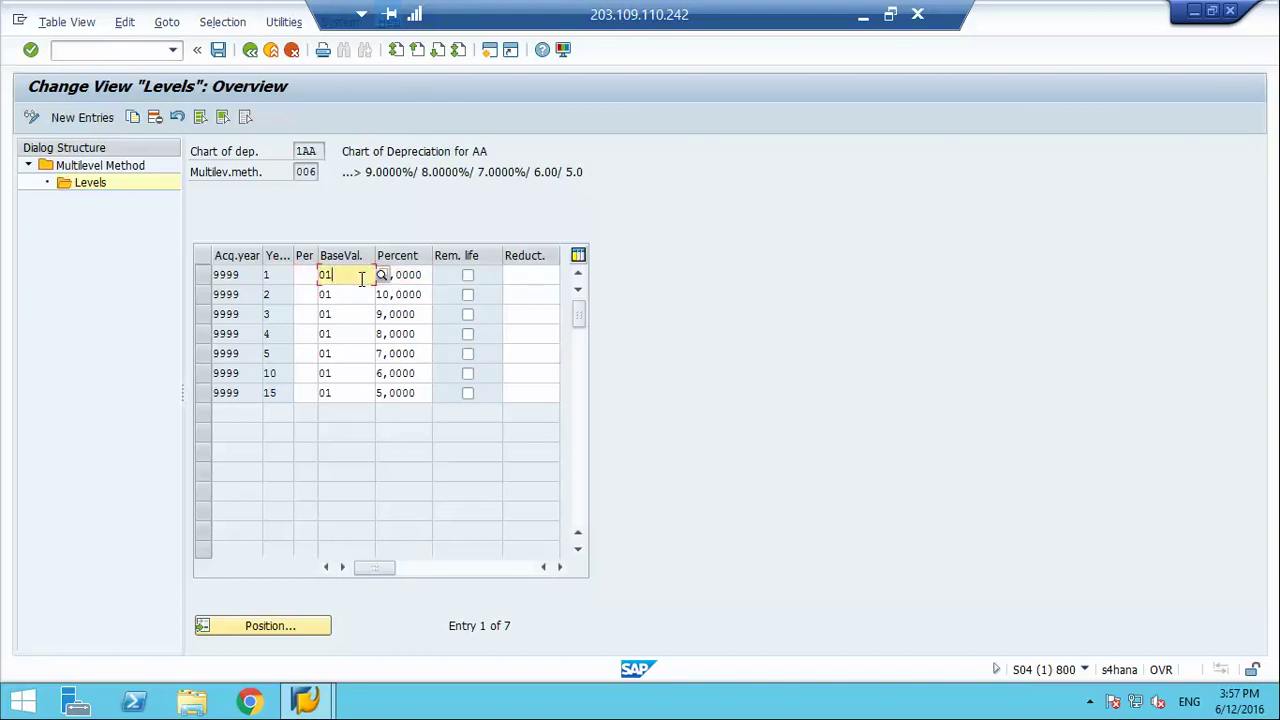
- Examine the years, base value and yearly percentages across method 006's levels, and return to the multilevel method overview
left_click(270, 275)
left_click(390, 278)
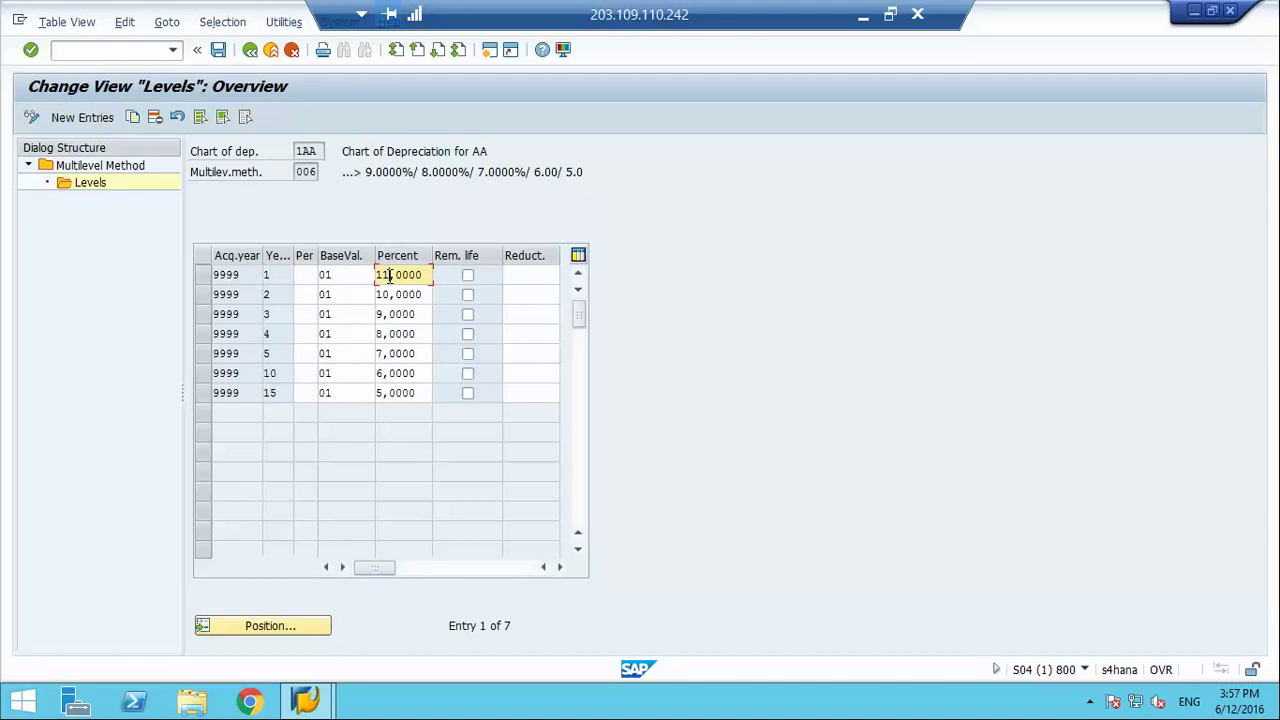
left_click(280, 296)
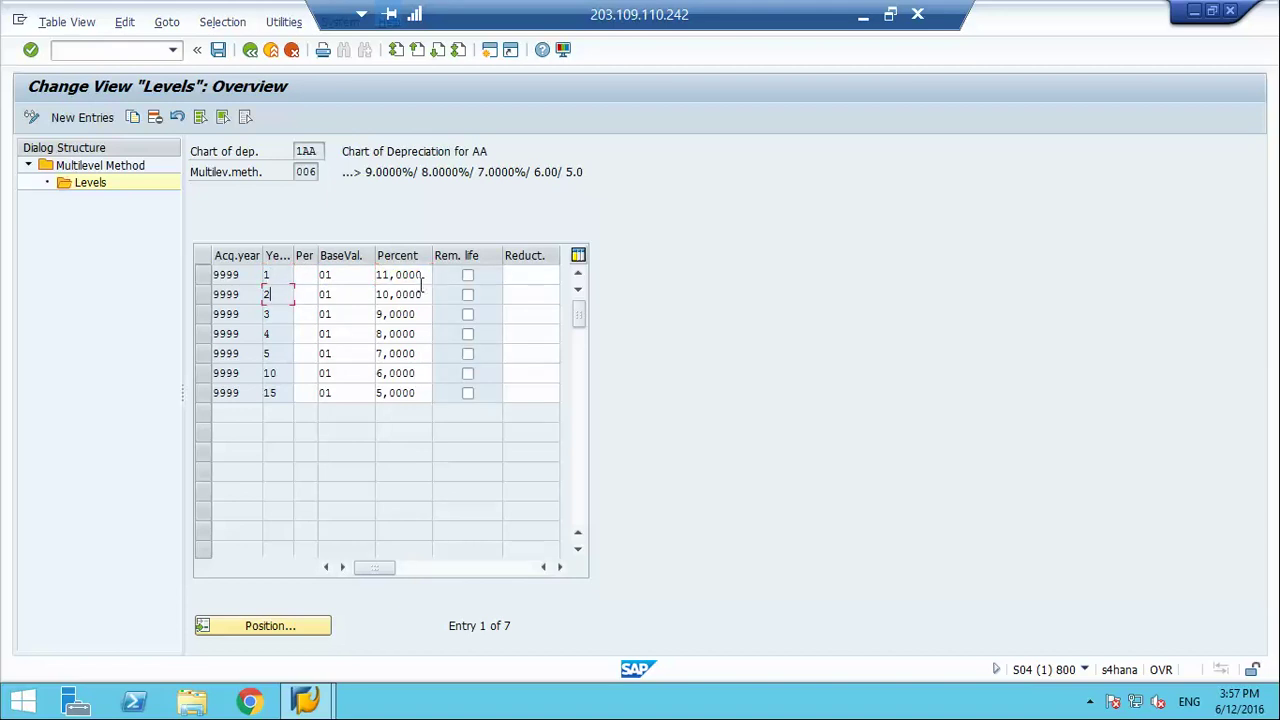
left_click(417, 294)
left_click(277, 315)
left_click(388, 314)
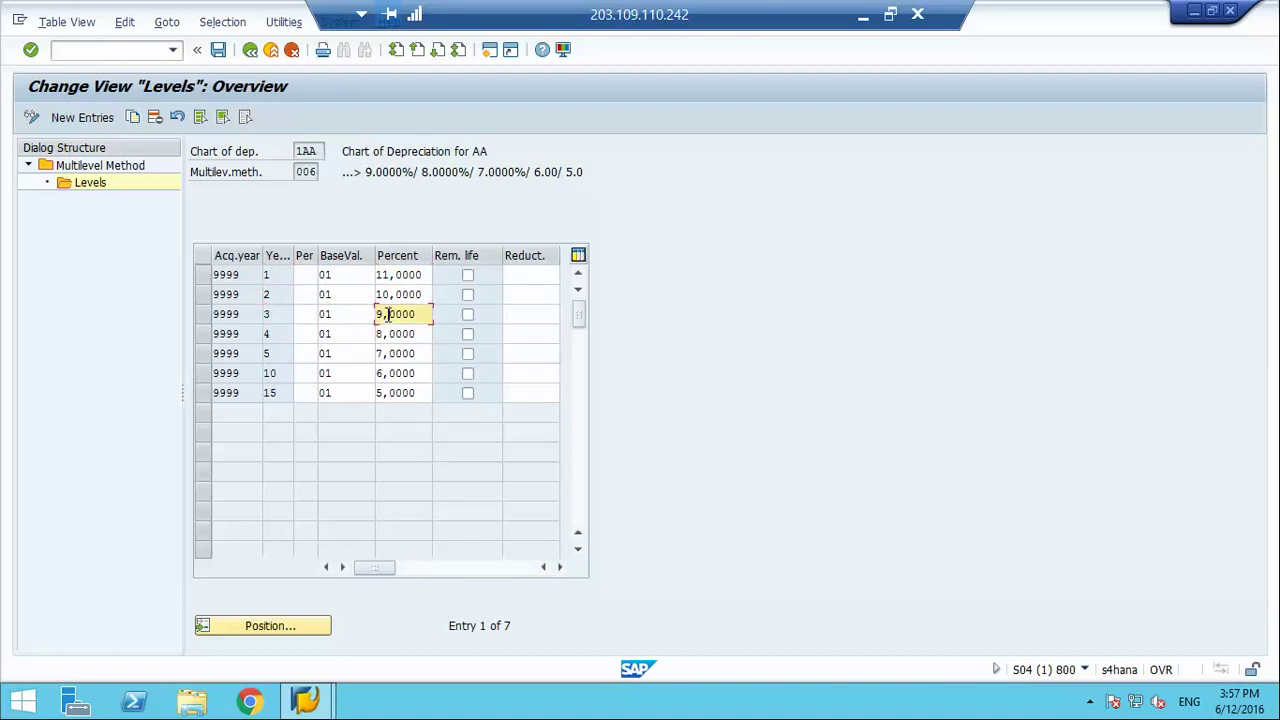
left_click(278, 355)
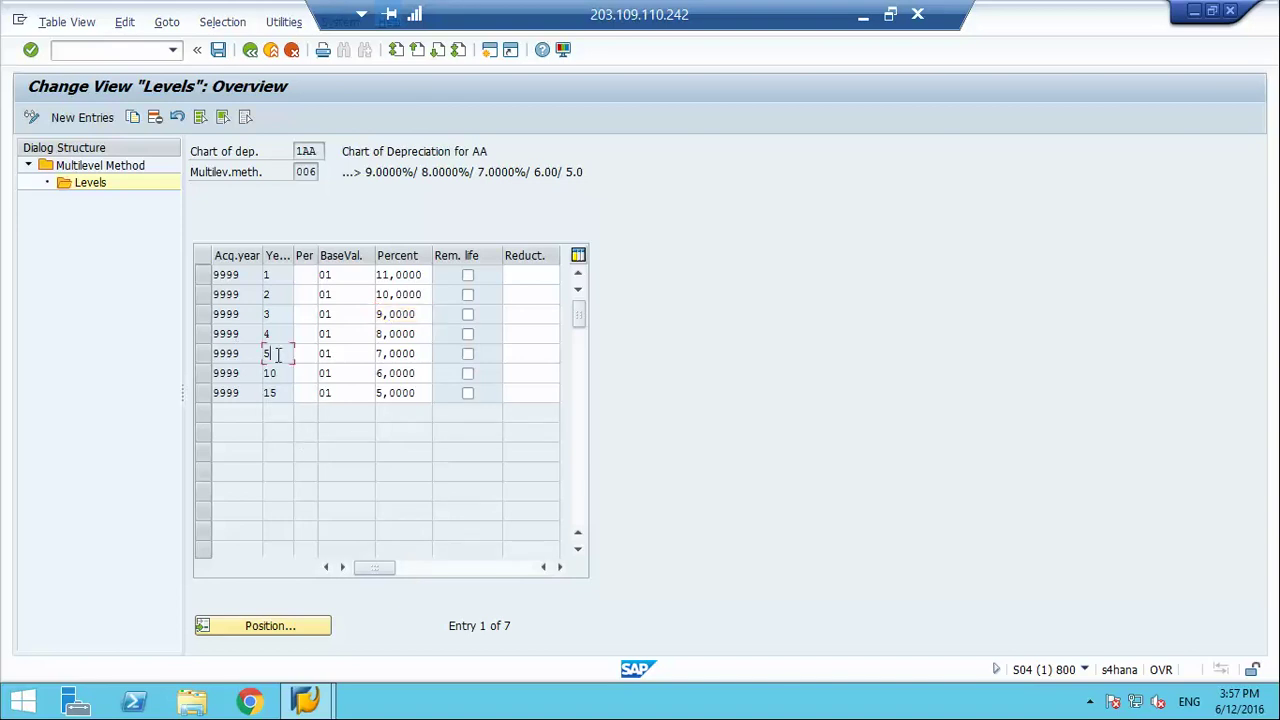
left_click(401, 358)
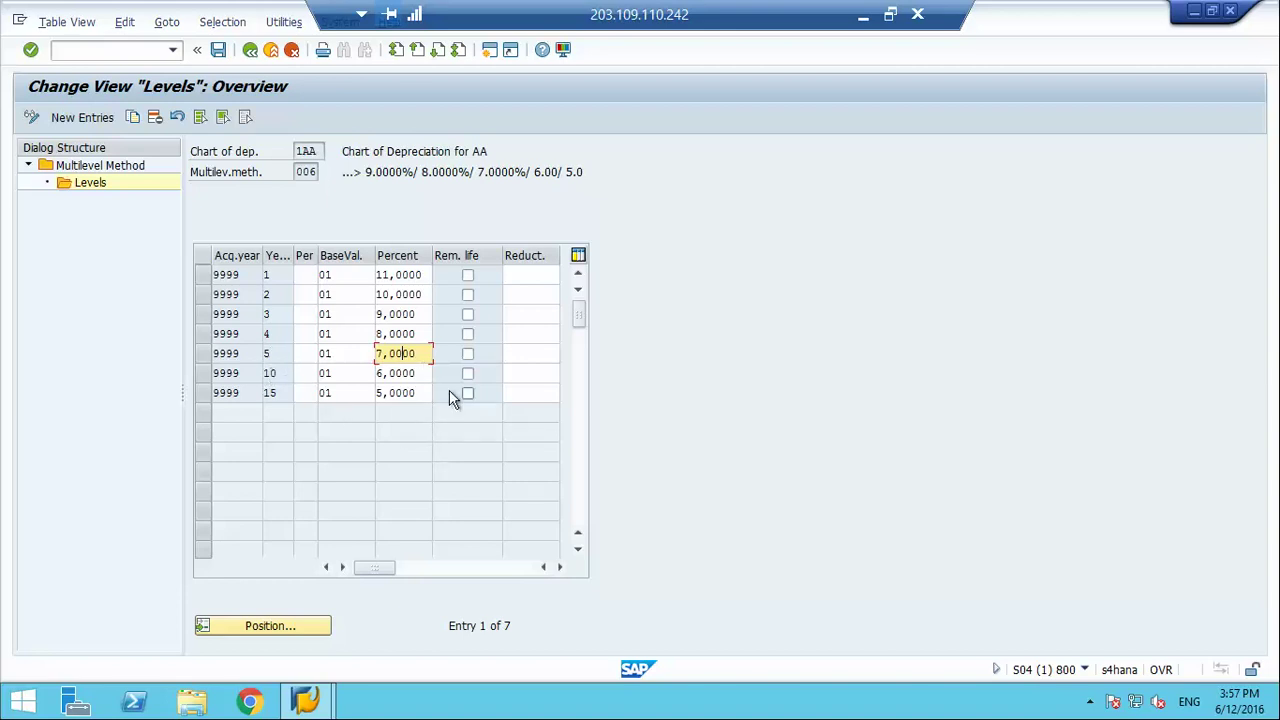
left_click(409, 375)
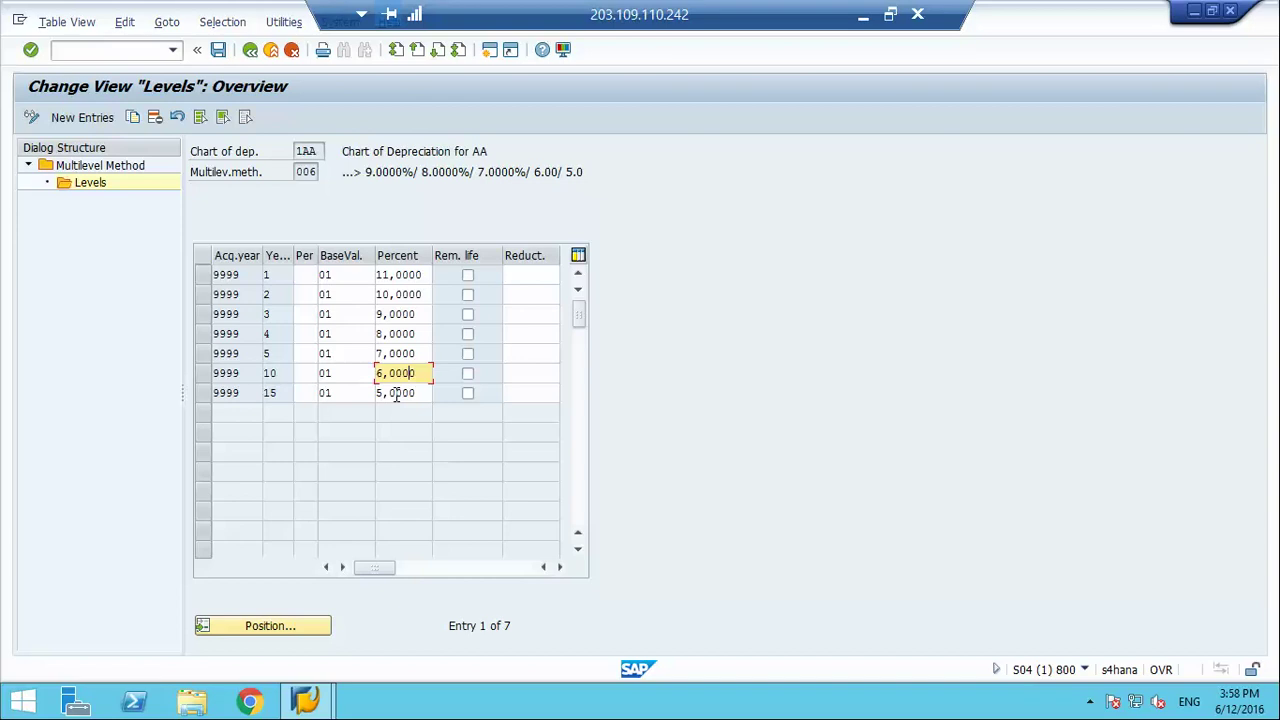
left_click(252, 50)
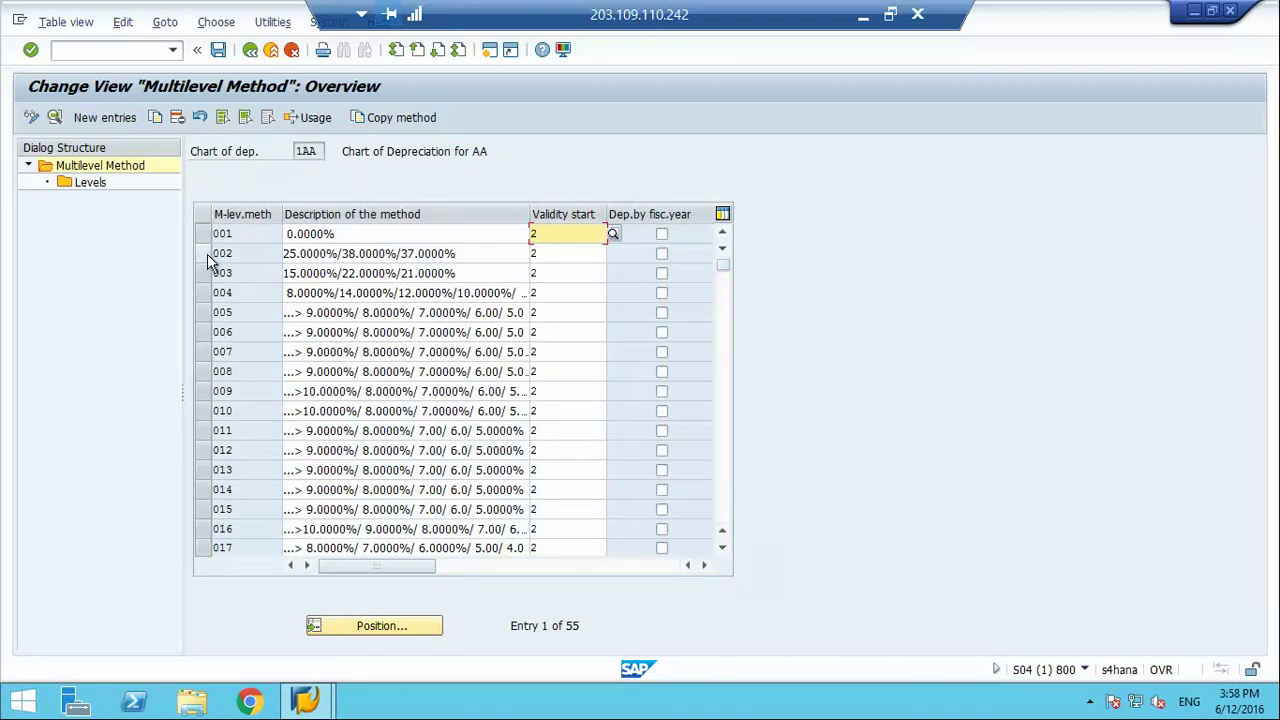
- Open the levels of multilevel method 011 and examine the first year's base value
left_click(203, 431)
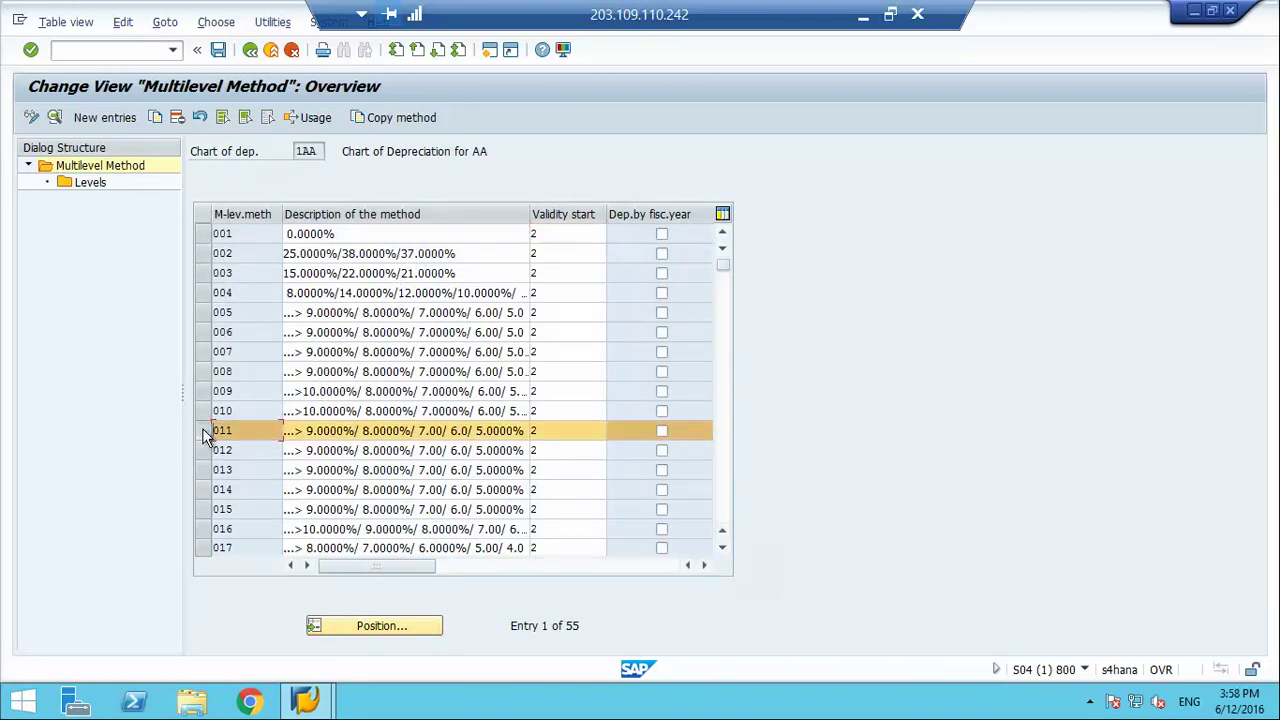
left_click(112, 186)
double_click(100, 190)
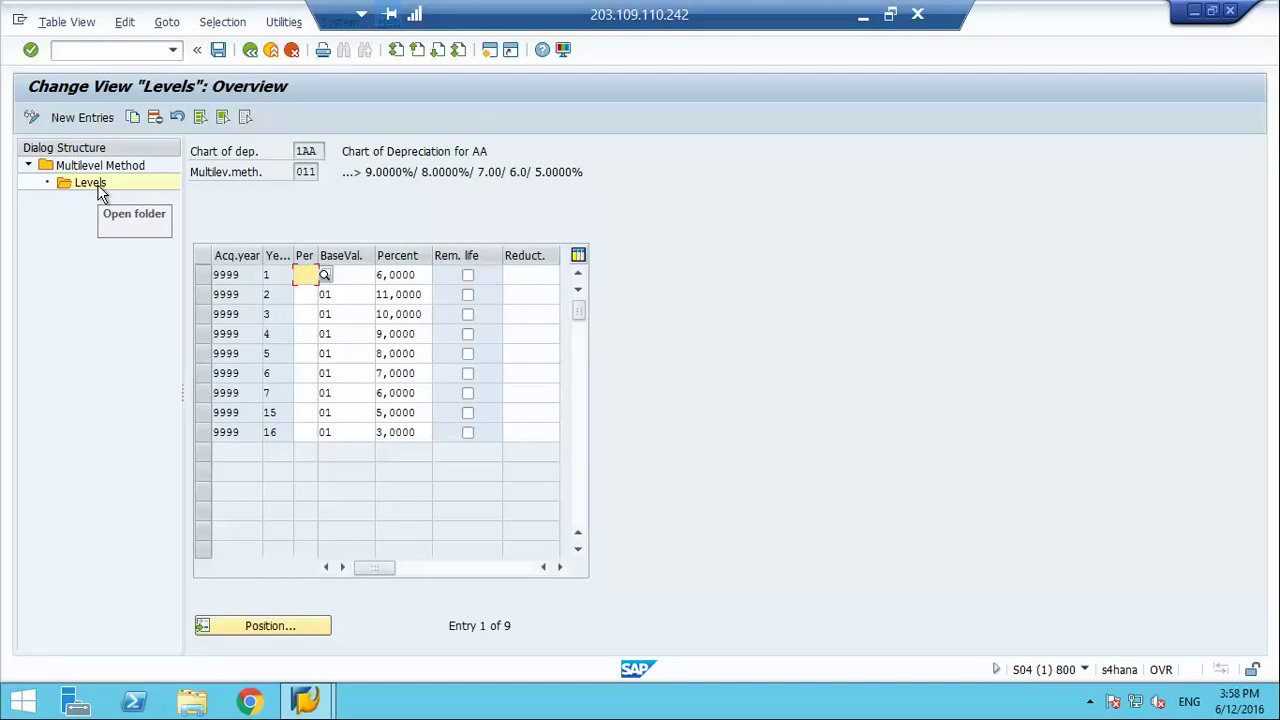
left_click(356, 272)
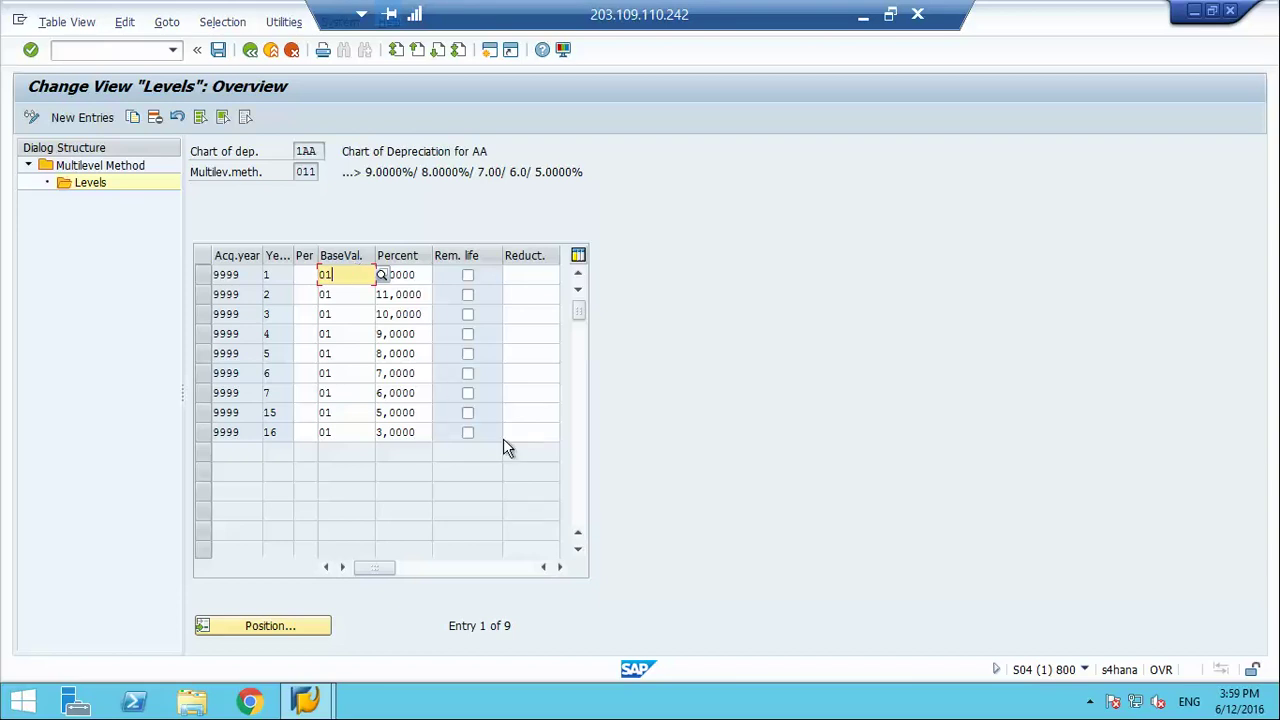
- Tick the remaining life indicator for the year 16 level, read its field help, and clear the indicator again
left_click(467, 434)
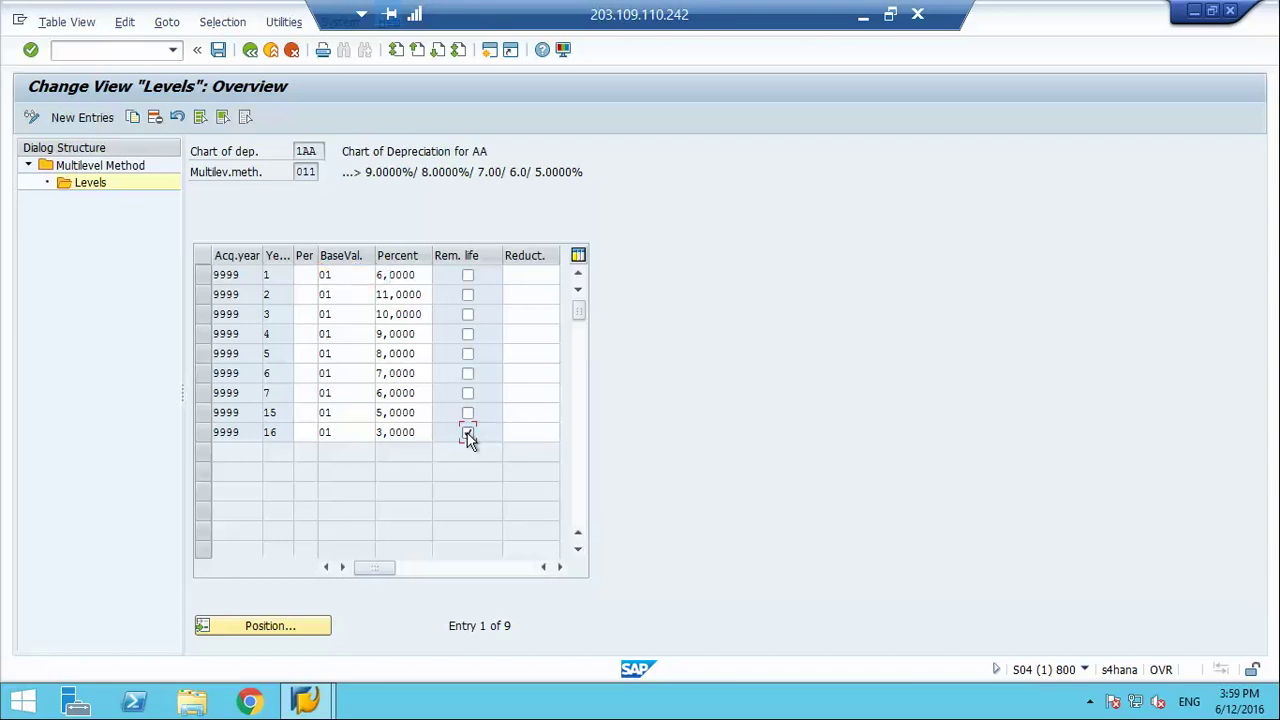
key("F1")
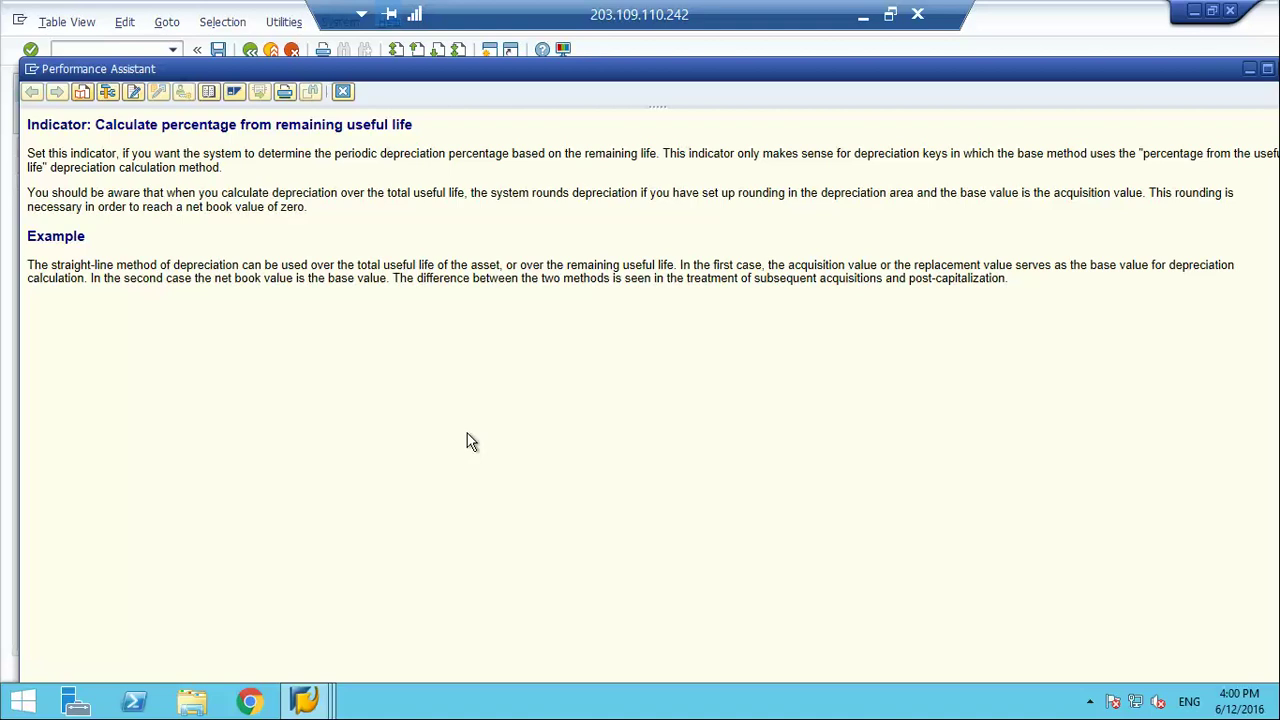
left_click(341, 92)
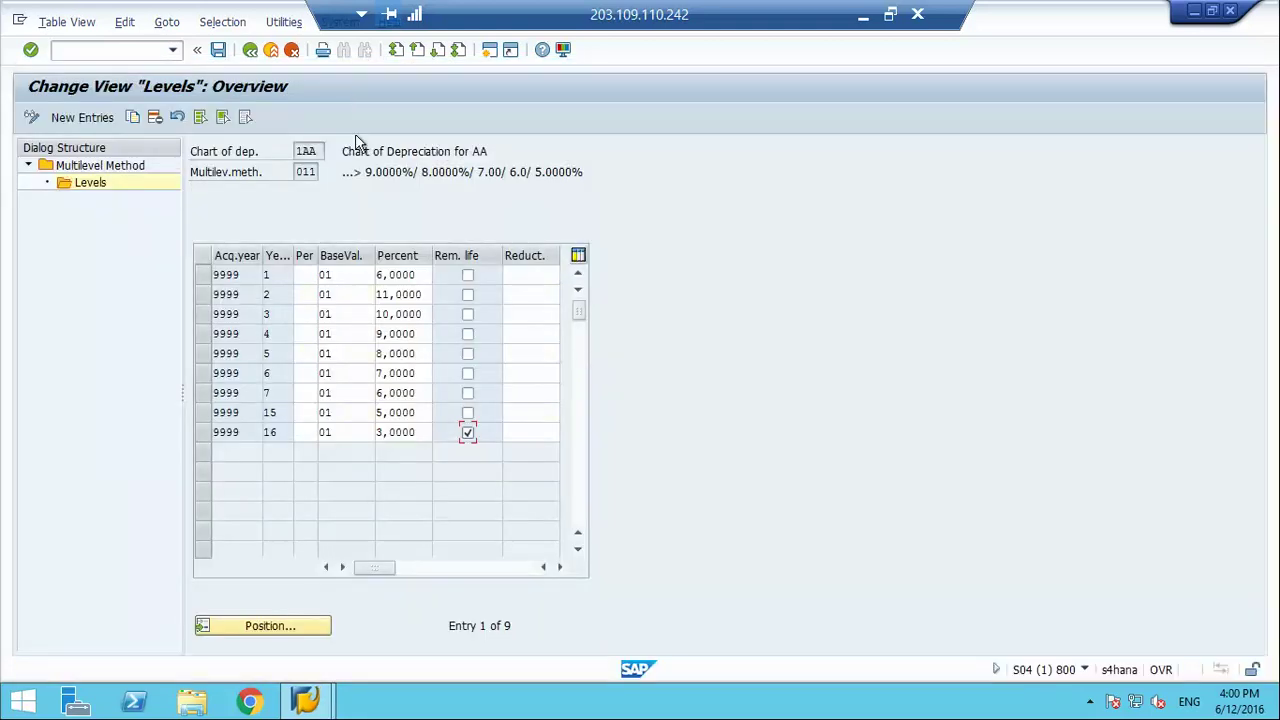
left_click(467, 437)
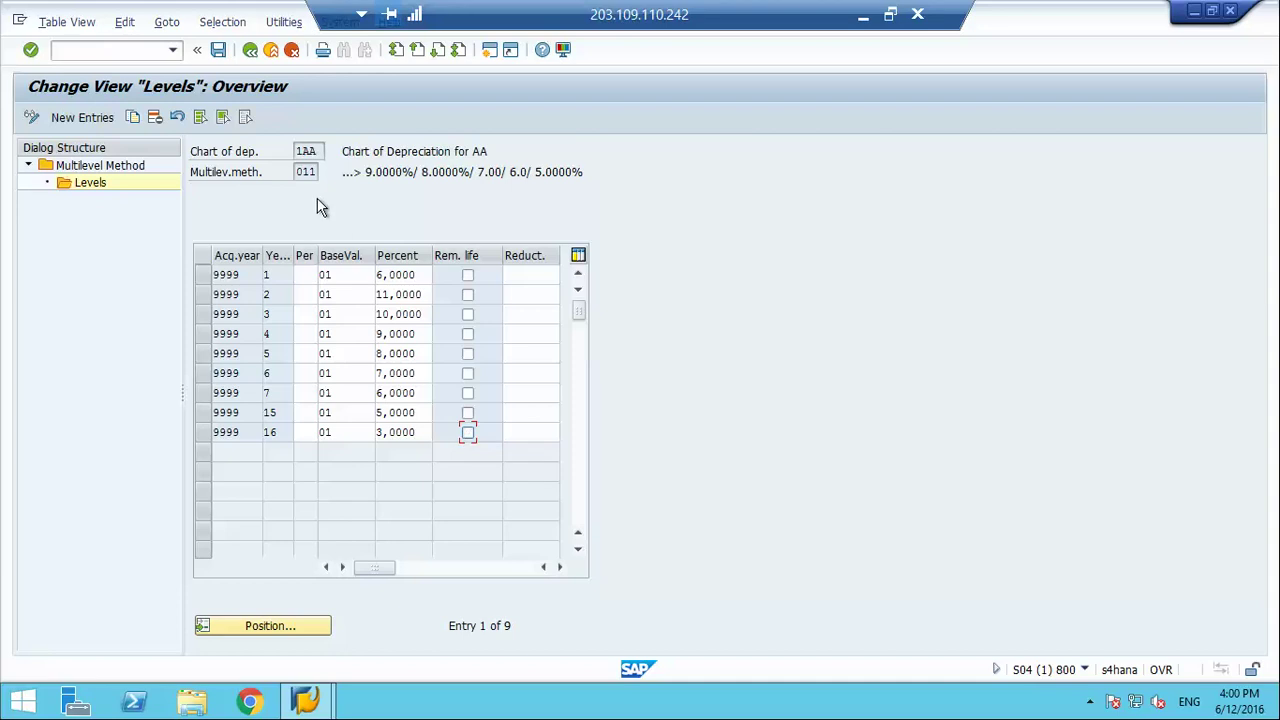
- Return to the multilevel method overview and open the possible validity start values for method 001
left_click(250, 50)
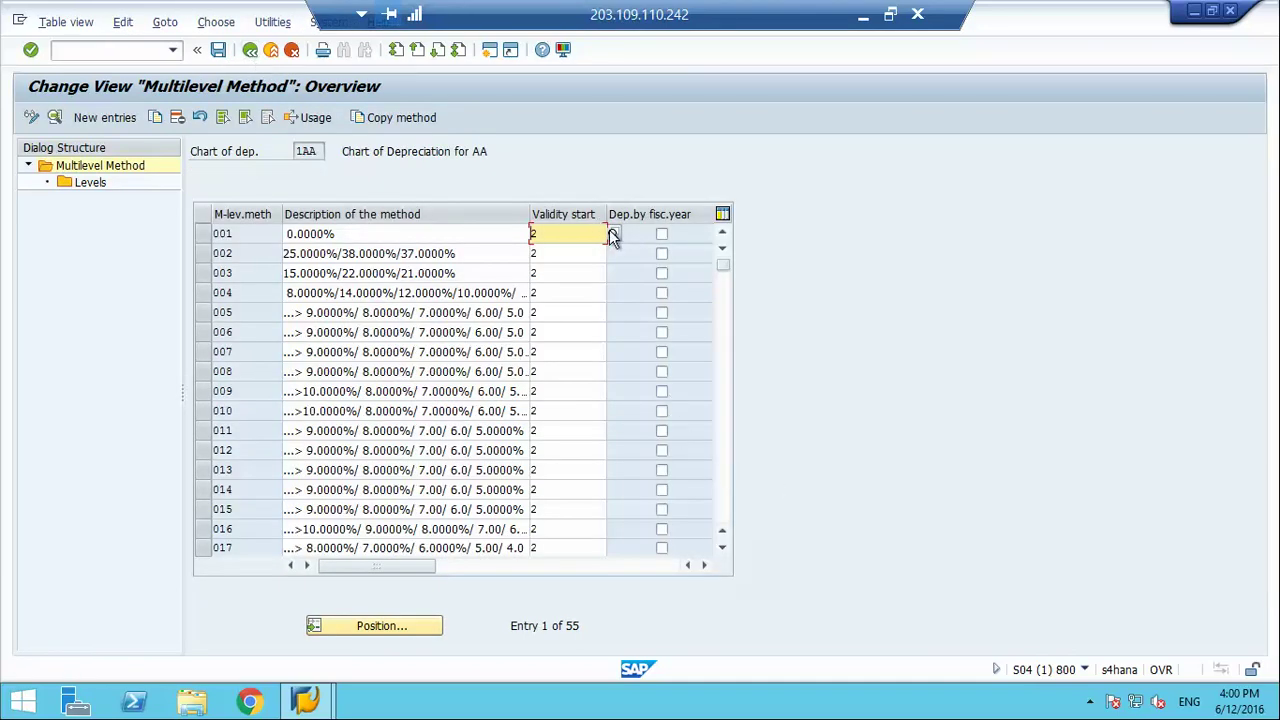
left_click(613, 235)
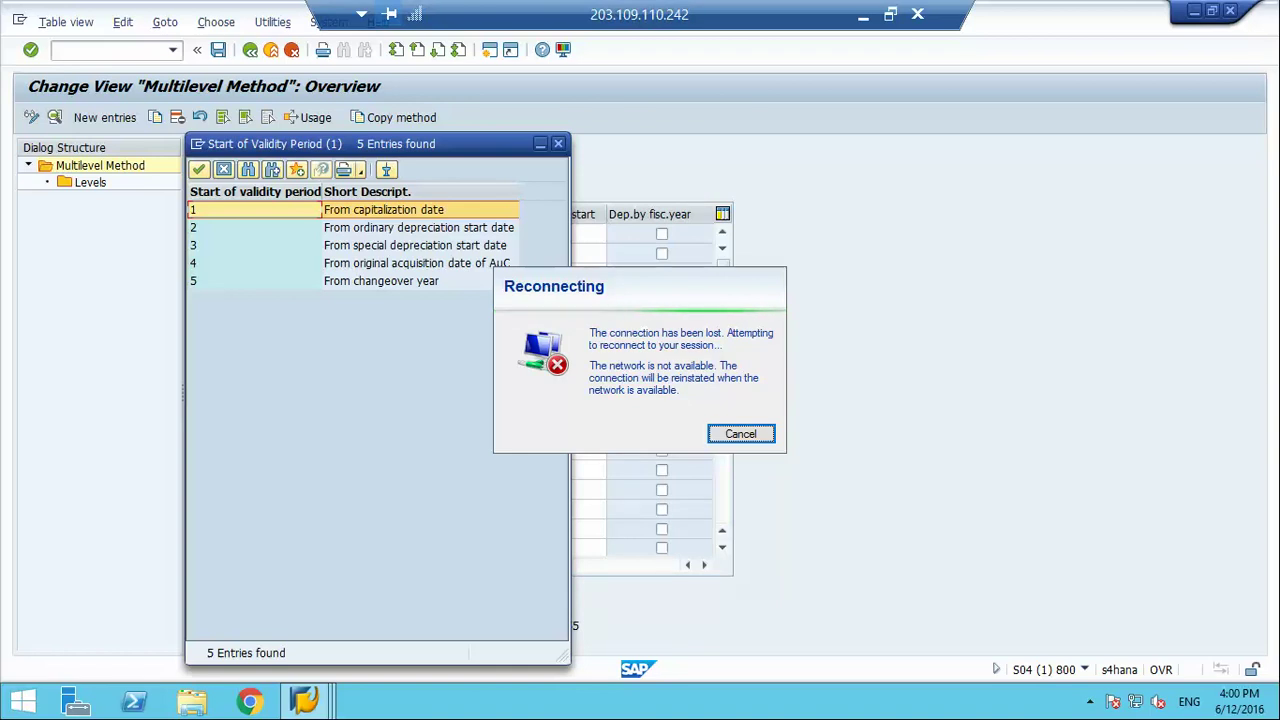
- Reconnect the local computer to its secured Wi-Fi network and return to the S4 HANA remote desktop session
key("alt+Tab")
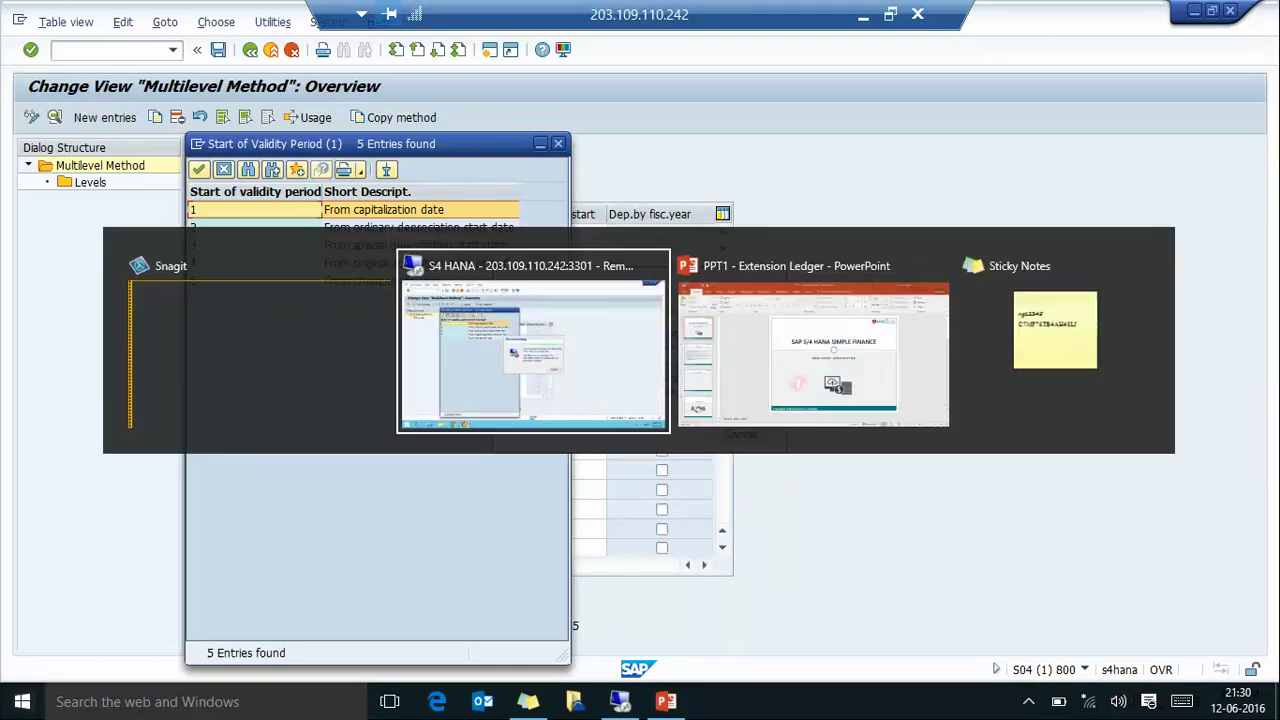
key("alt+Tab")
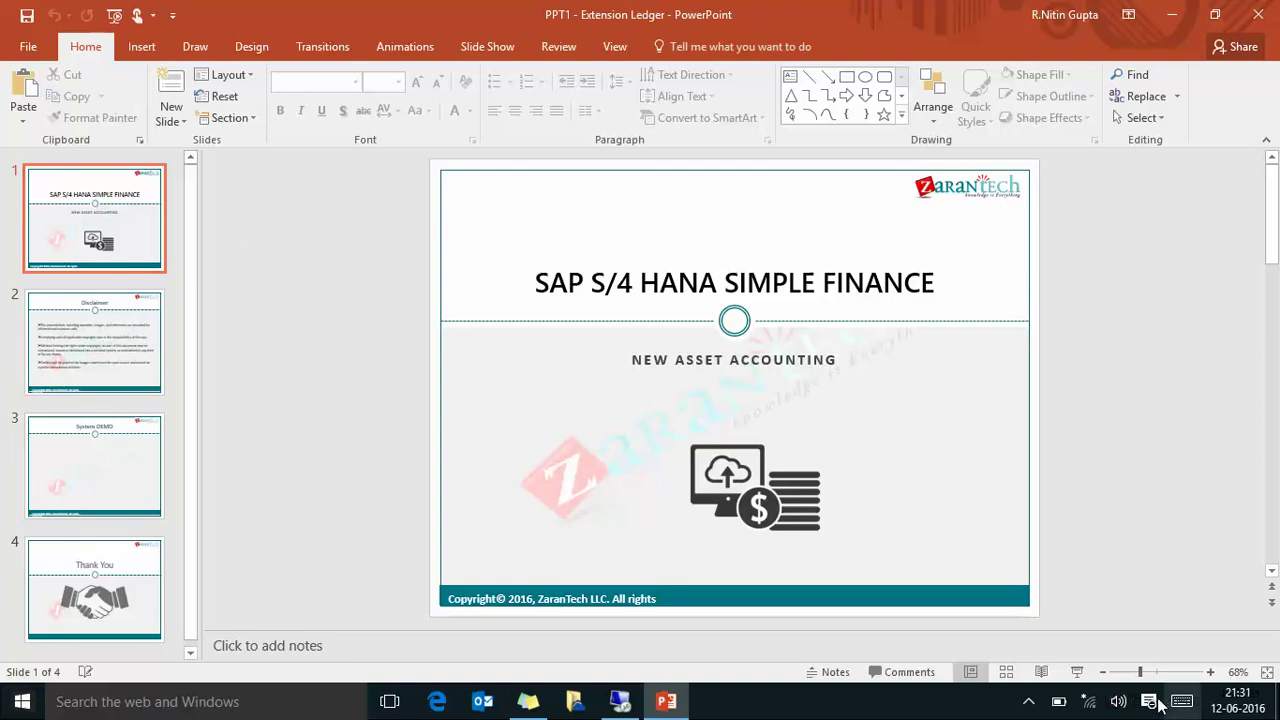
left_click(1092, 702)
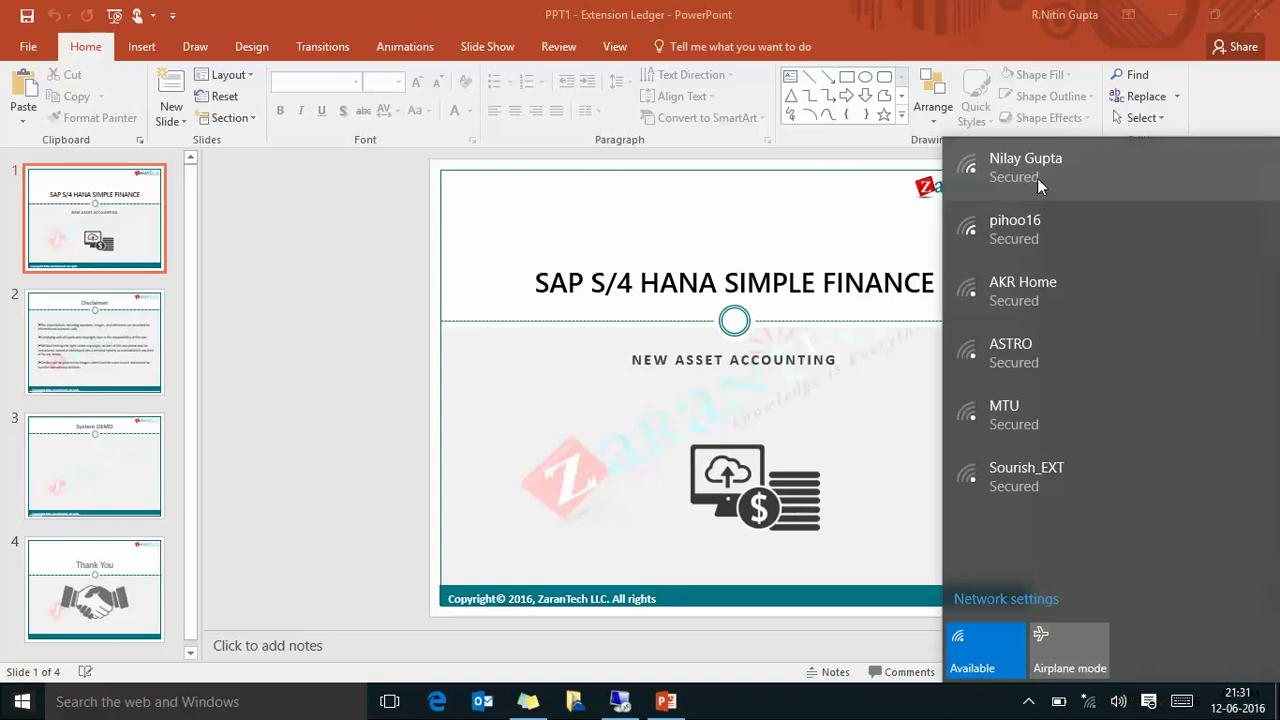
left_click(1037, 178)
left_click(1205, 237)
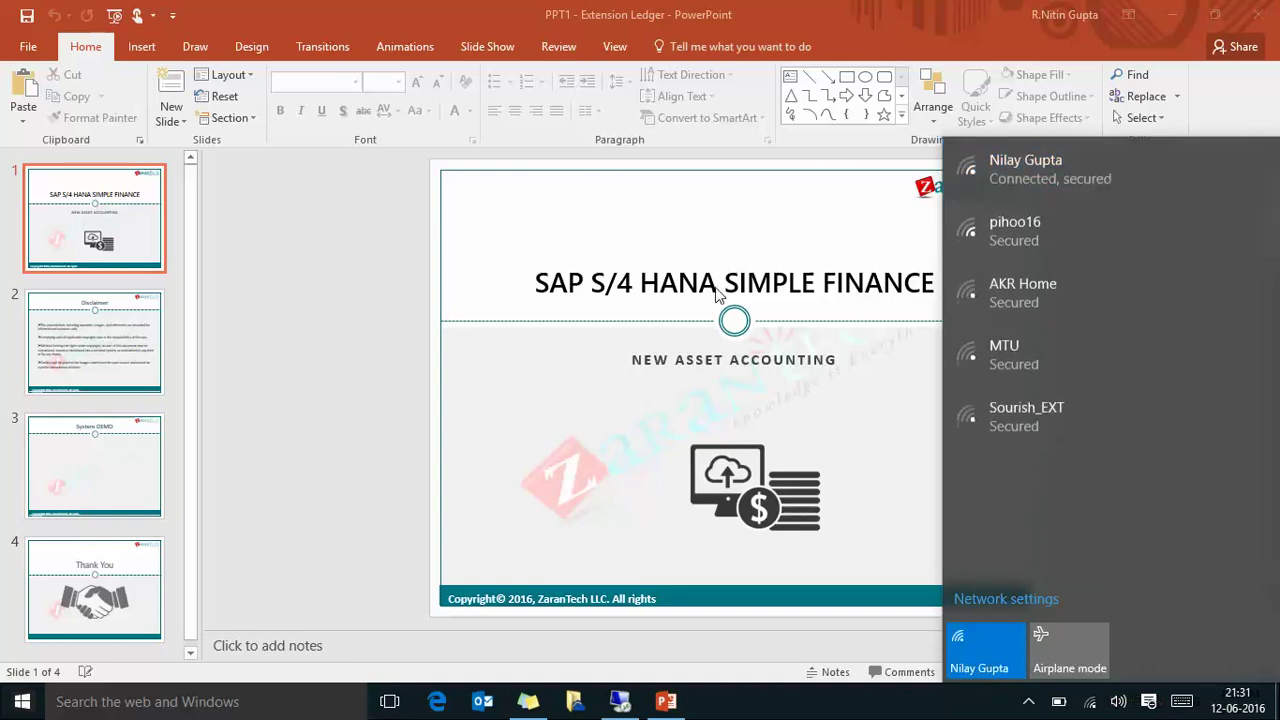
left_click(842, 386)
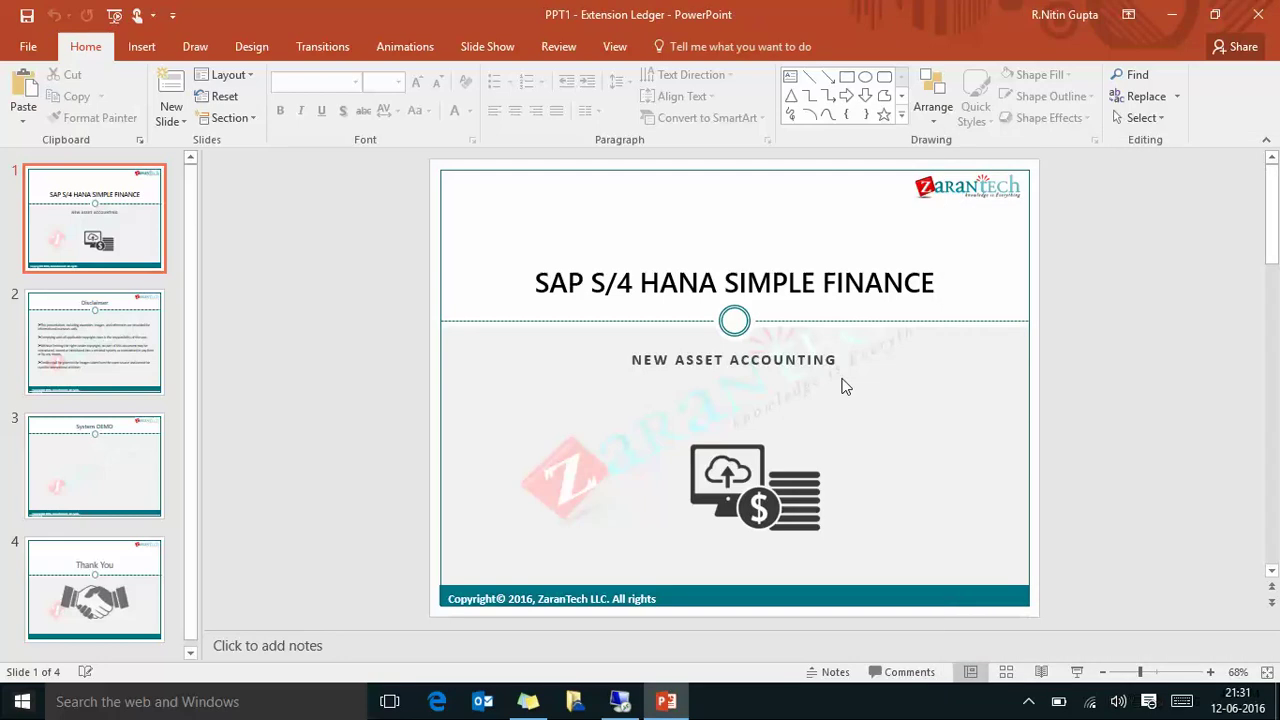
key("alt+Tab")
key("alt+Tab")
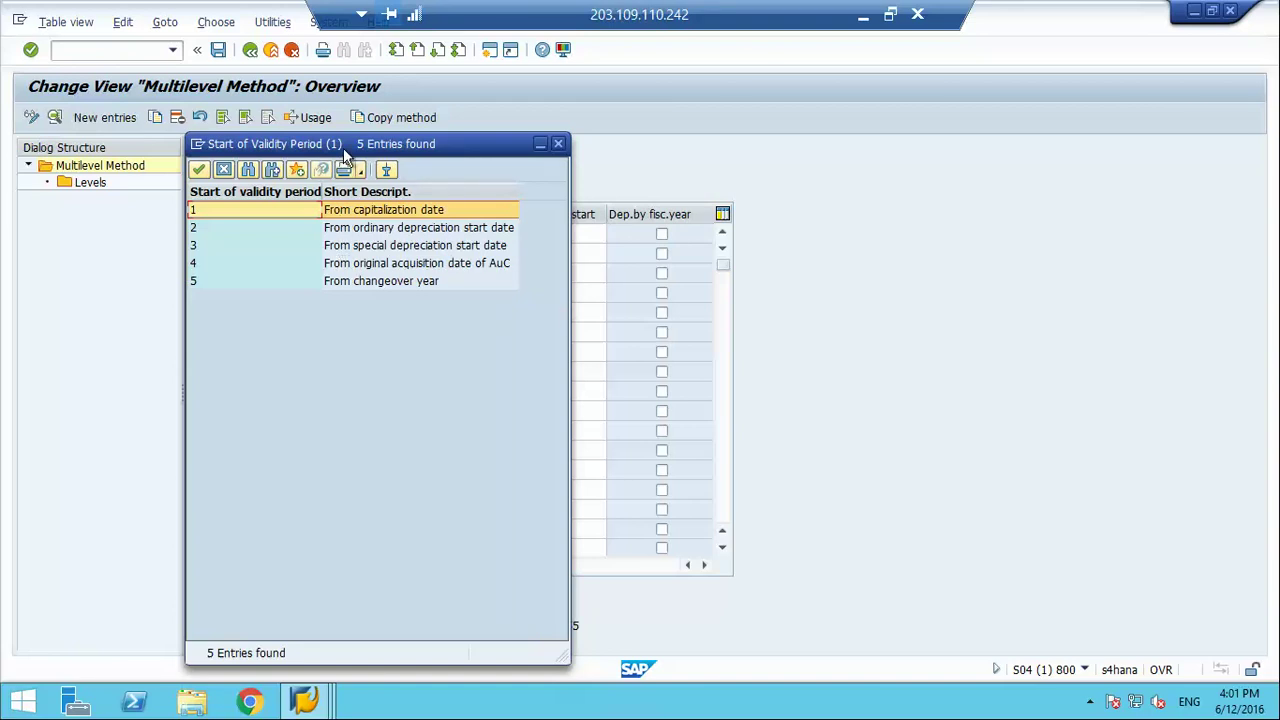
- Move the Start of Validity Period list clear of the methods table and highlight the ordinary depreciation start date option
left_click_drag(341, 145, 908, 132)
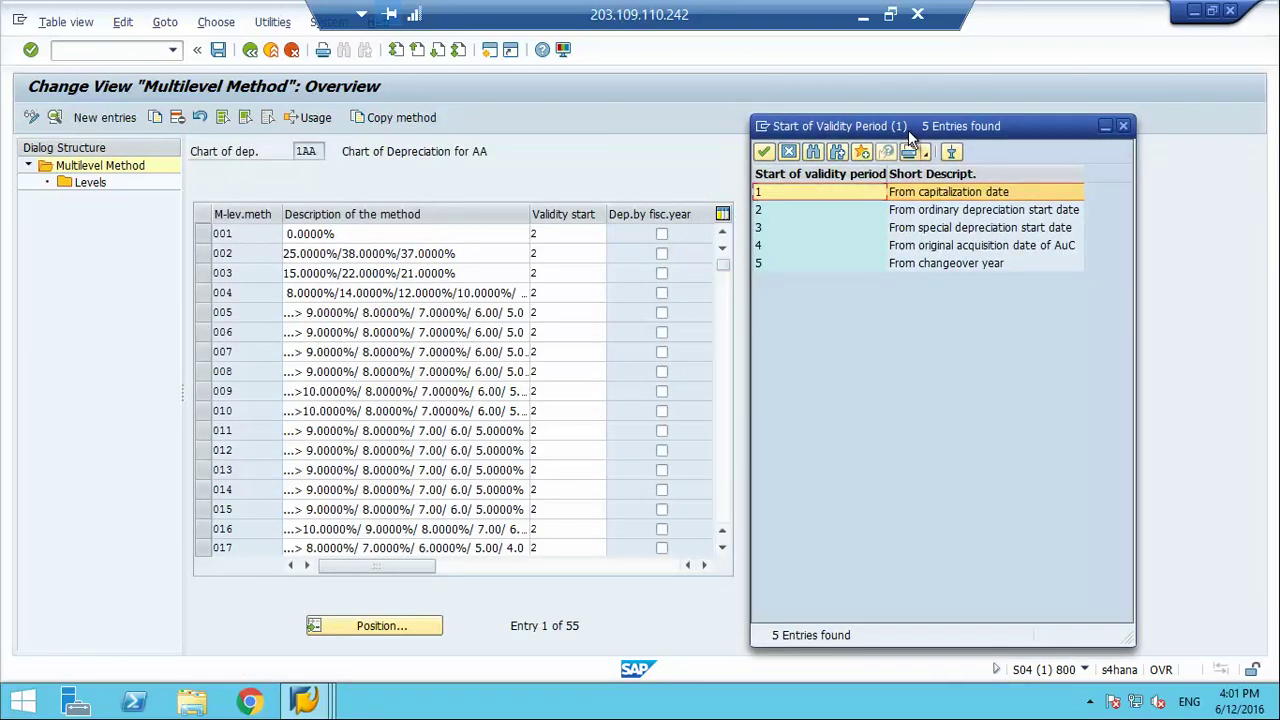
left_click(1015, 211)
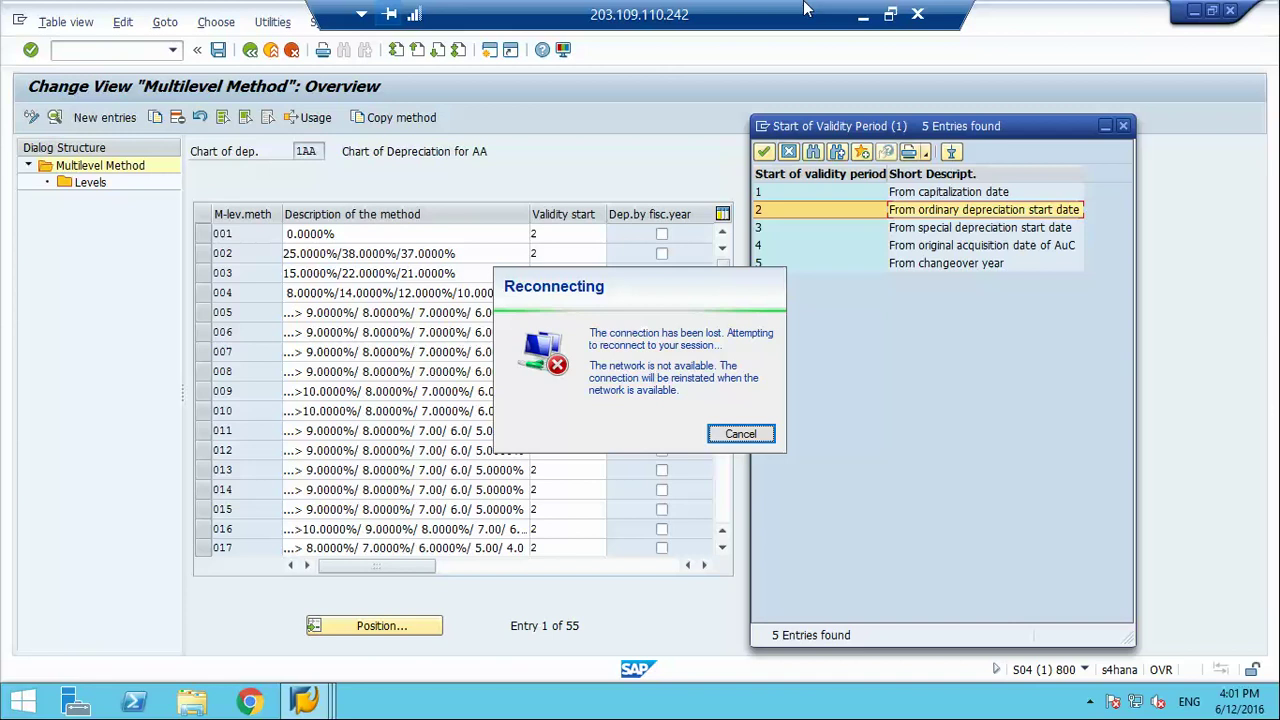
- Minimize the remote desktop session and connect the local computer to the secured Wi-Fi network again
left_click(862, 18)
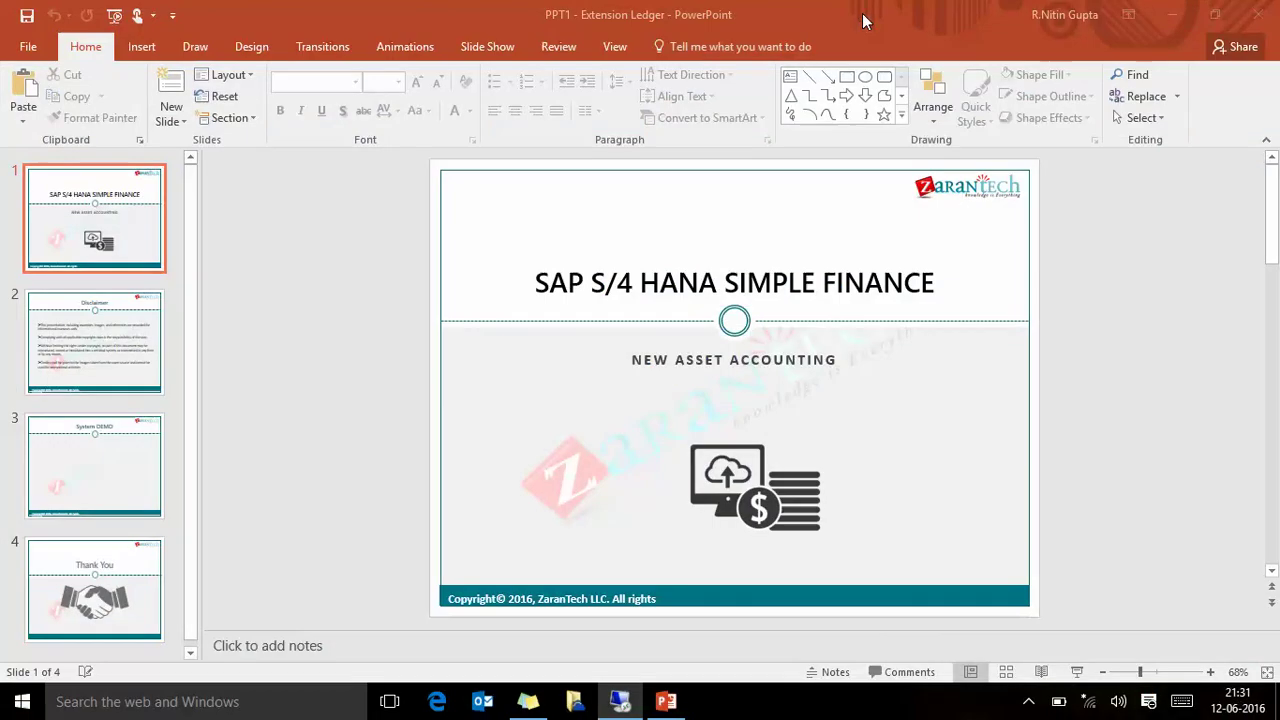
left_click(1086, 701)
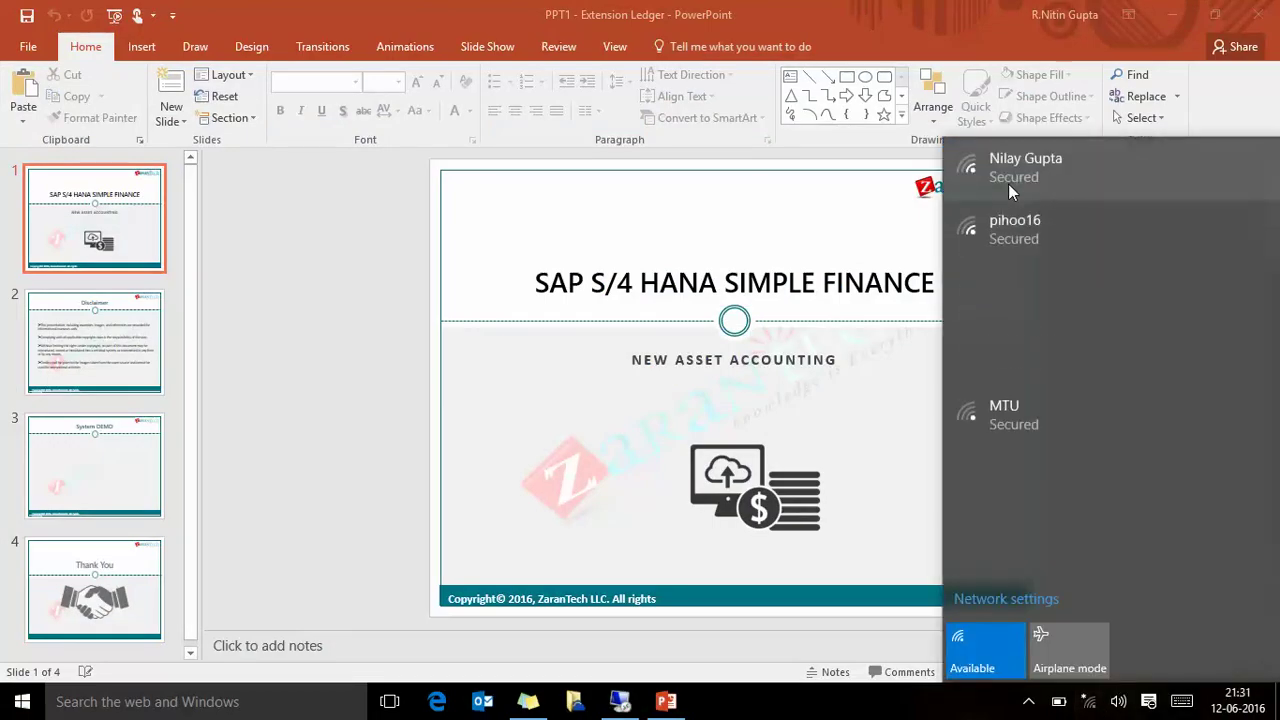
left_click(1008, 174)
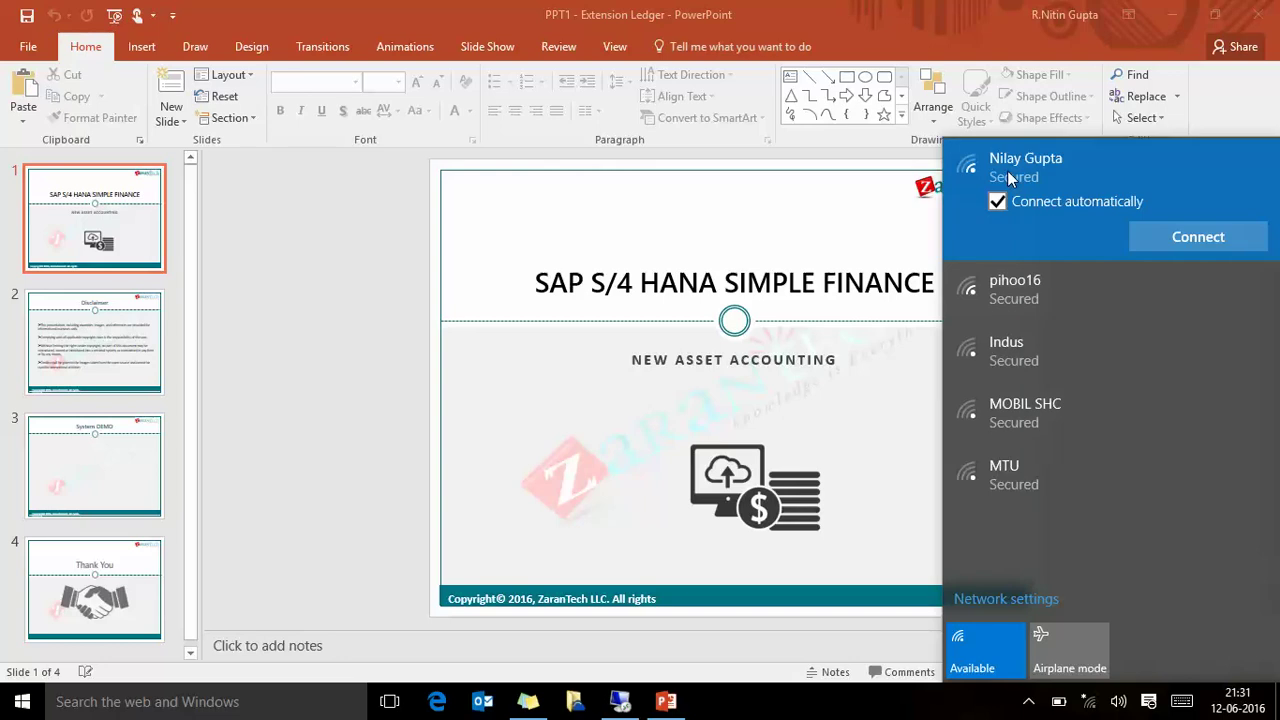
left_click(1188, 235)
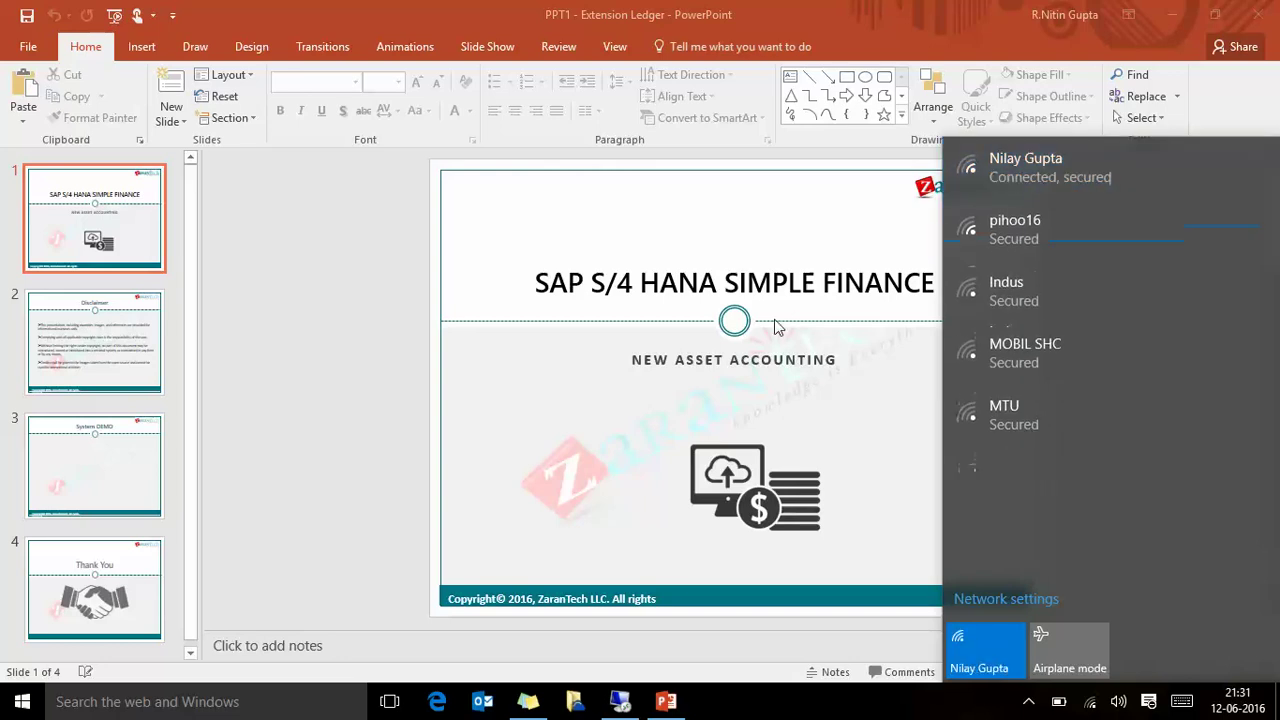
left_click(753, 410)
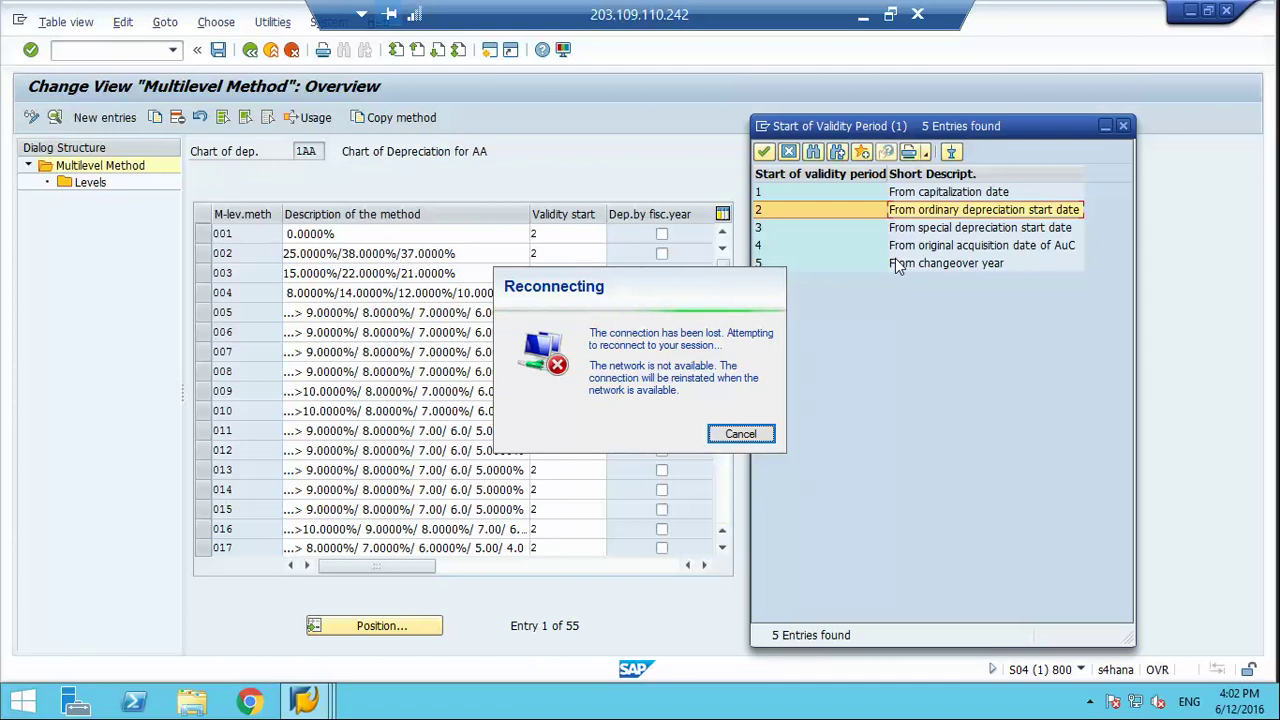
left_click(861, 10)
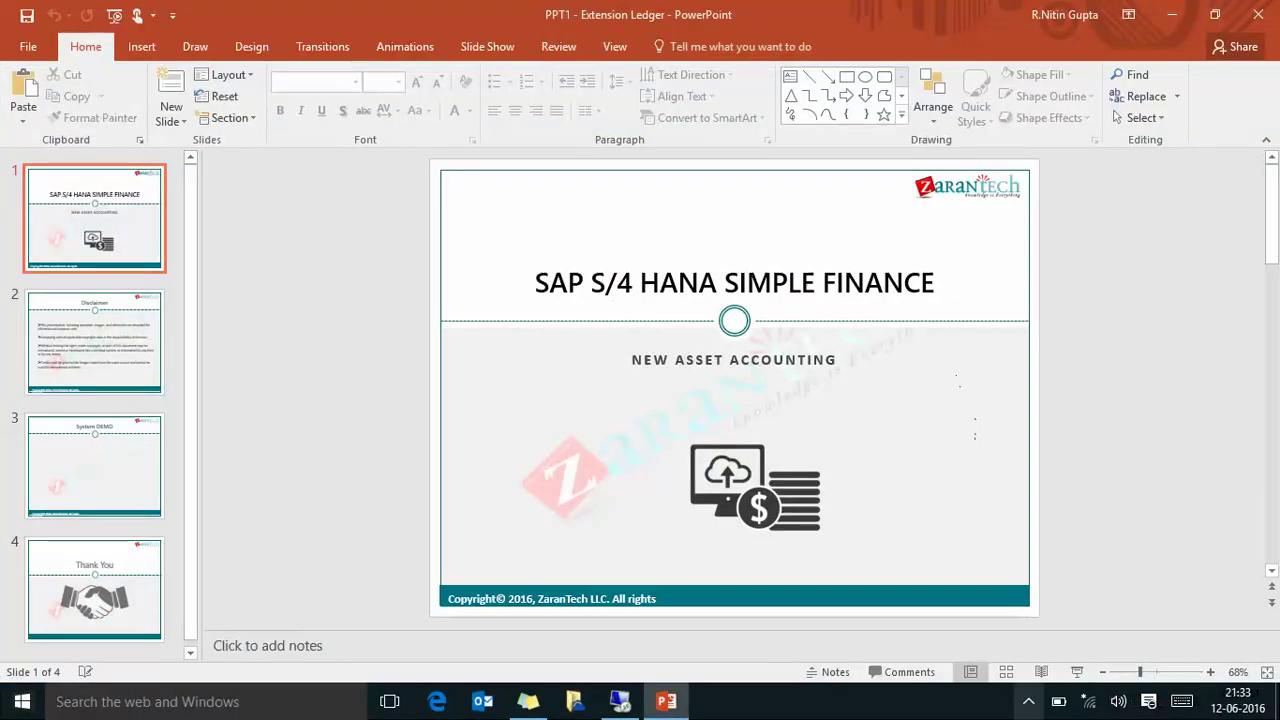
left_click(1030, 699)
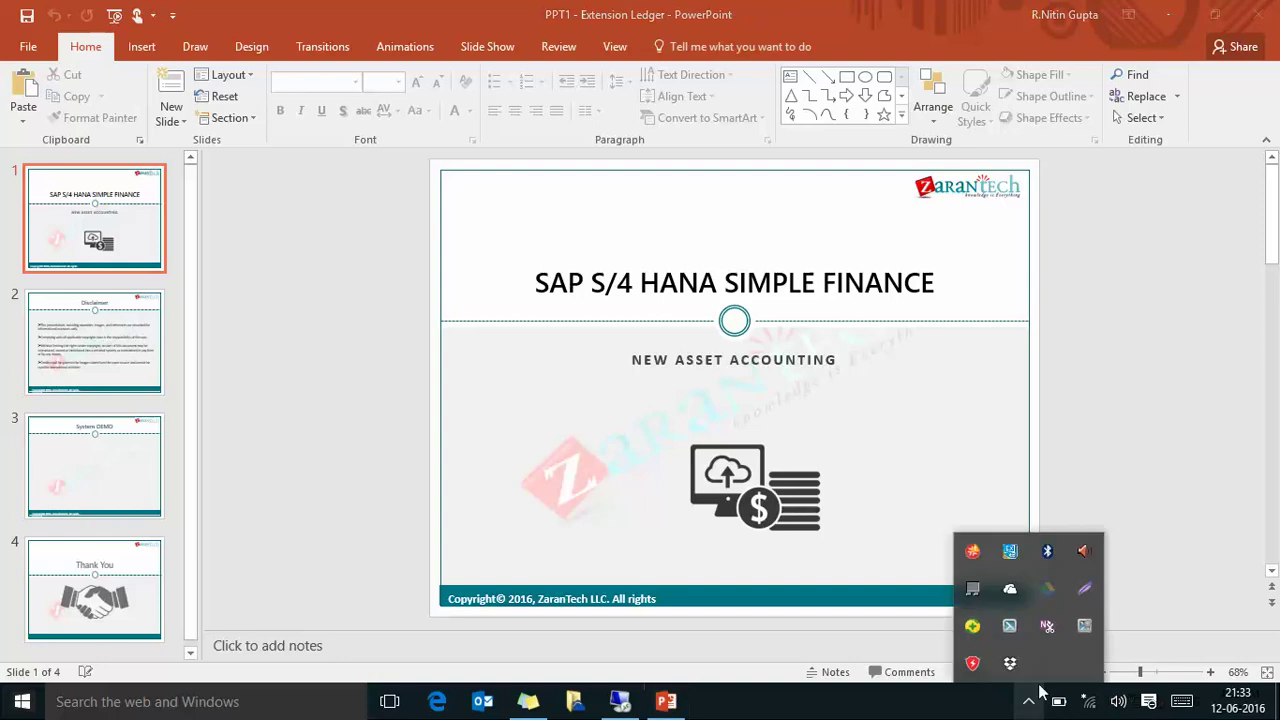
left_click(1085, 627)
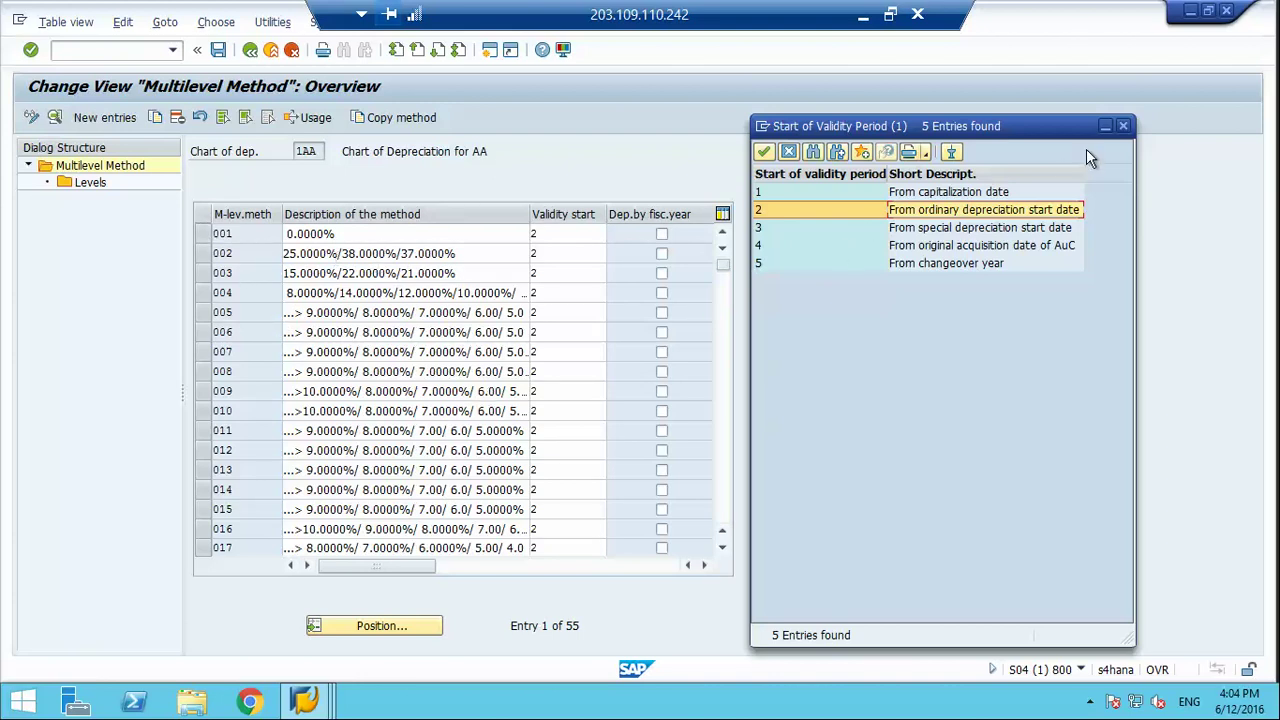
- Close the Start of Validity Period list without choosing a value and open the details of multilevel method 004
left_click(789, 153)
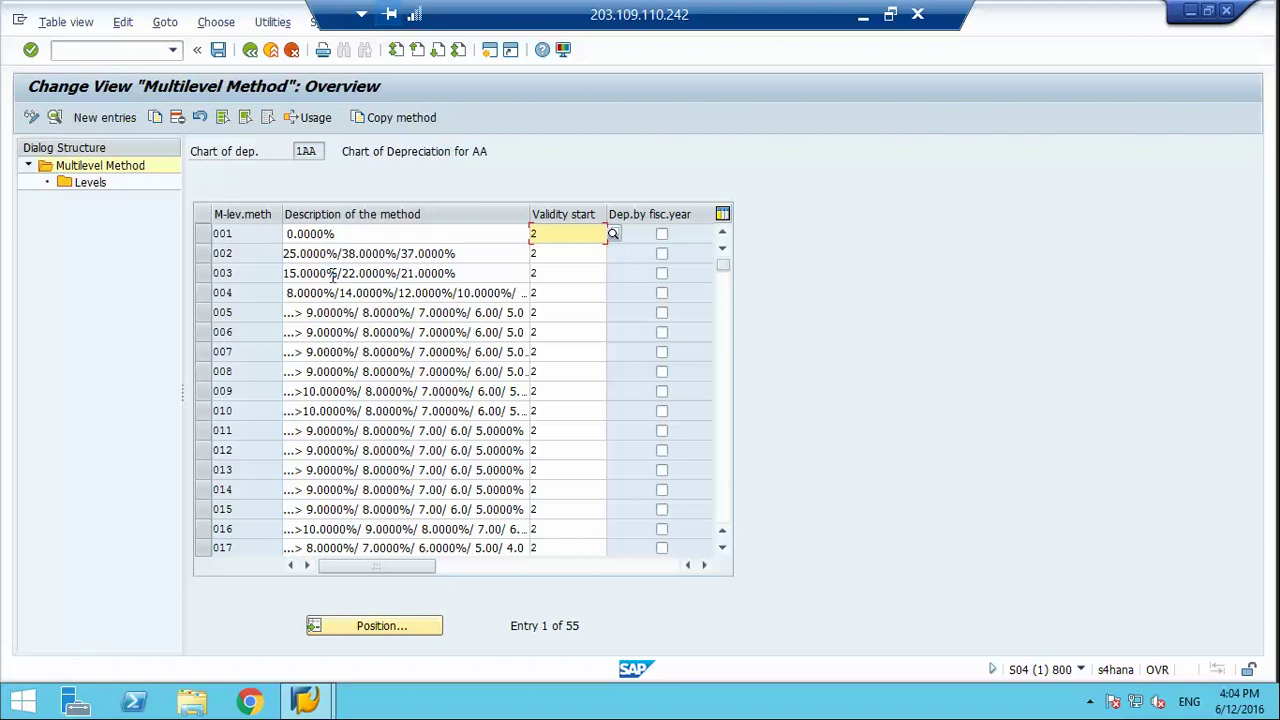
left_click(202, 293)
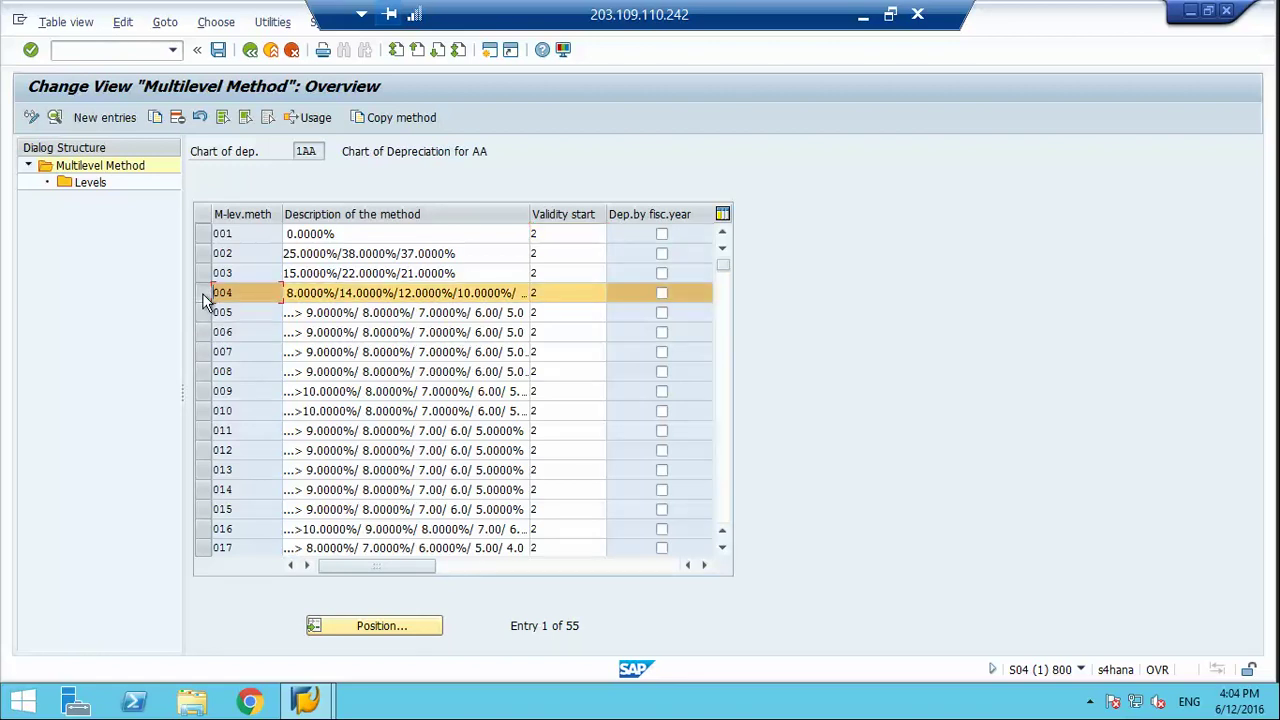
left_click(55, 118)
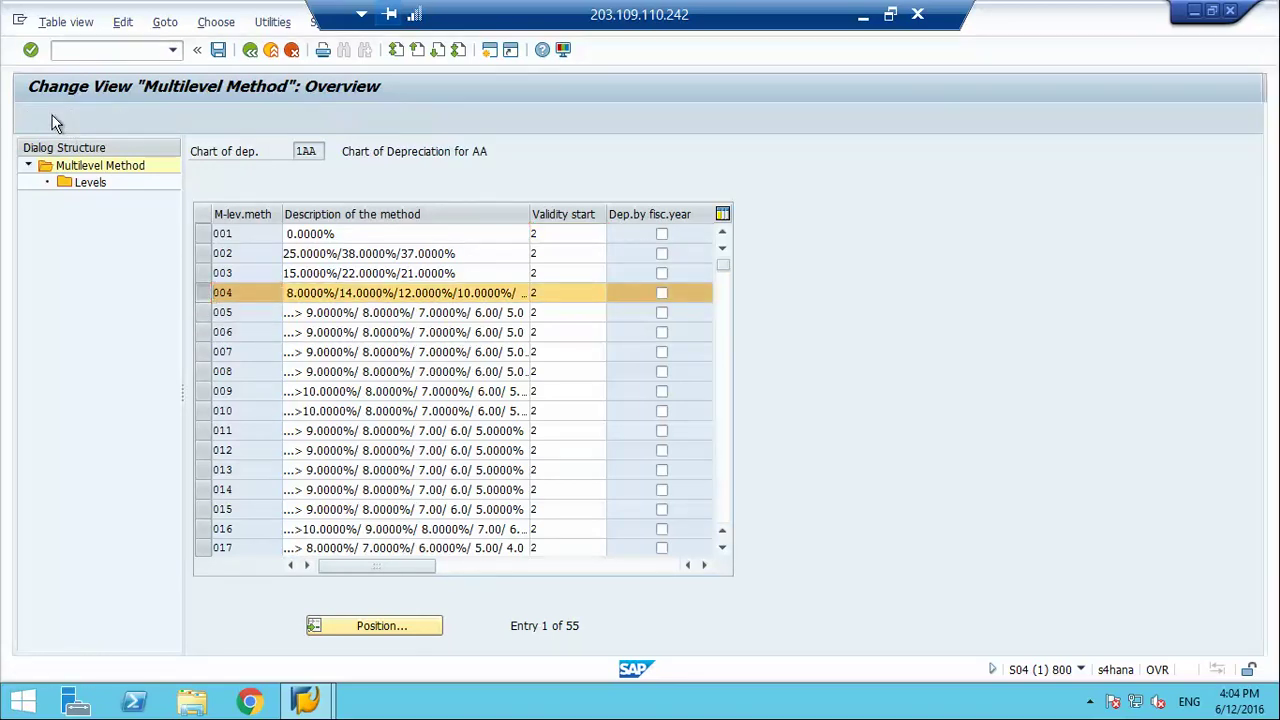
- Return to the multilevel methods overview, open the levels of method 004 and examine its first-year level
left_click(252, 50)
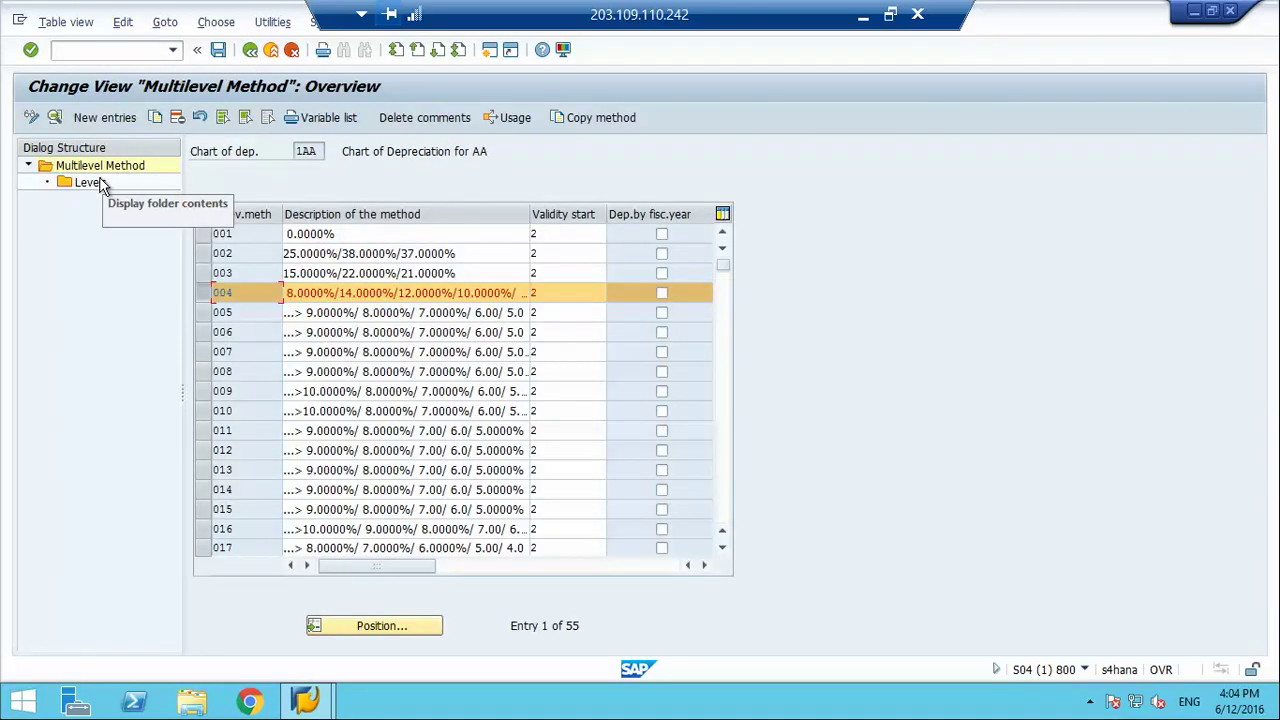
double_click(100, 184)
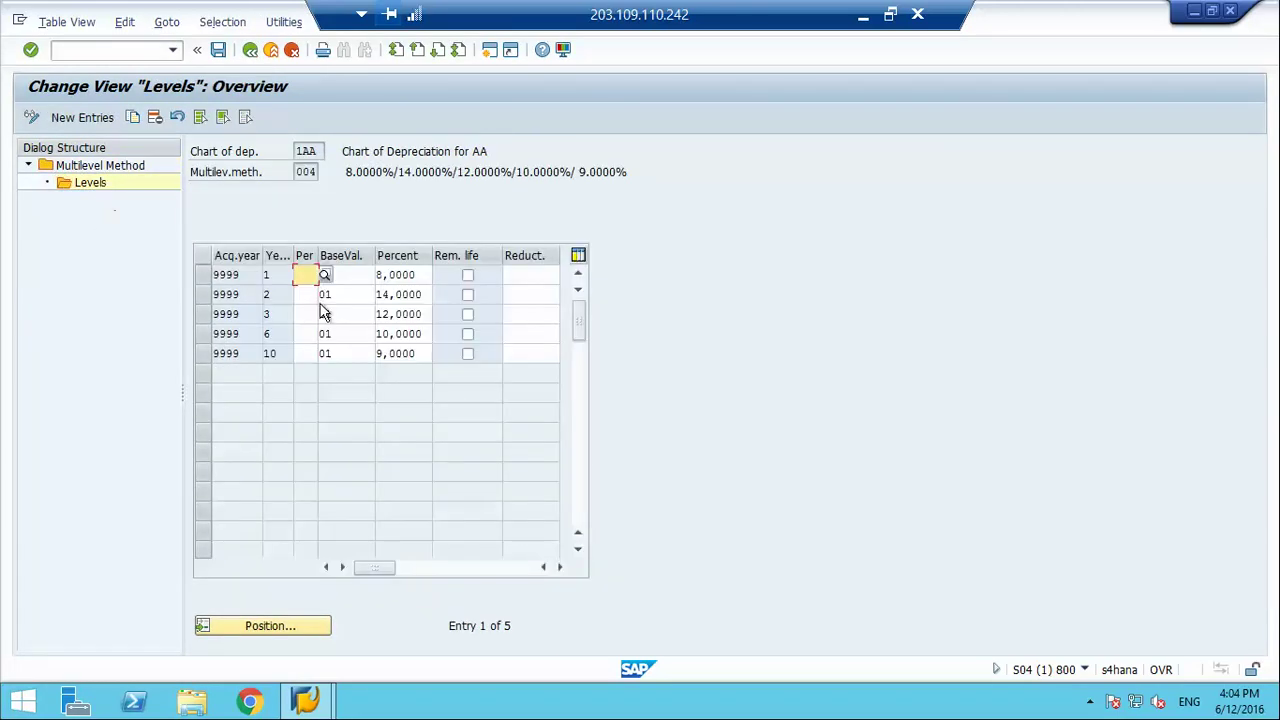
left_click(278, 275)
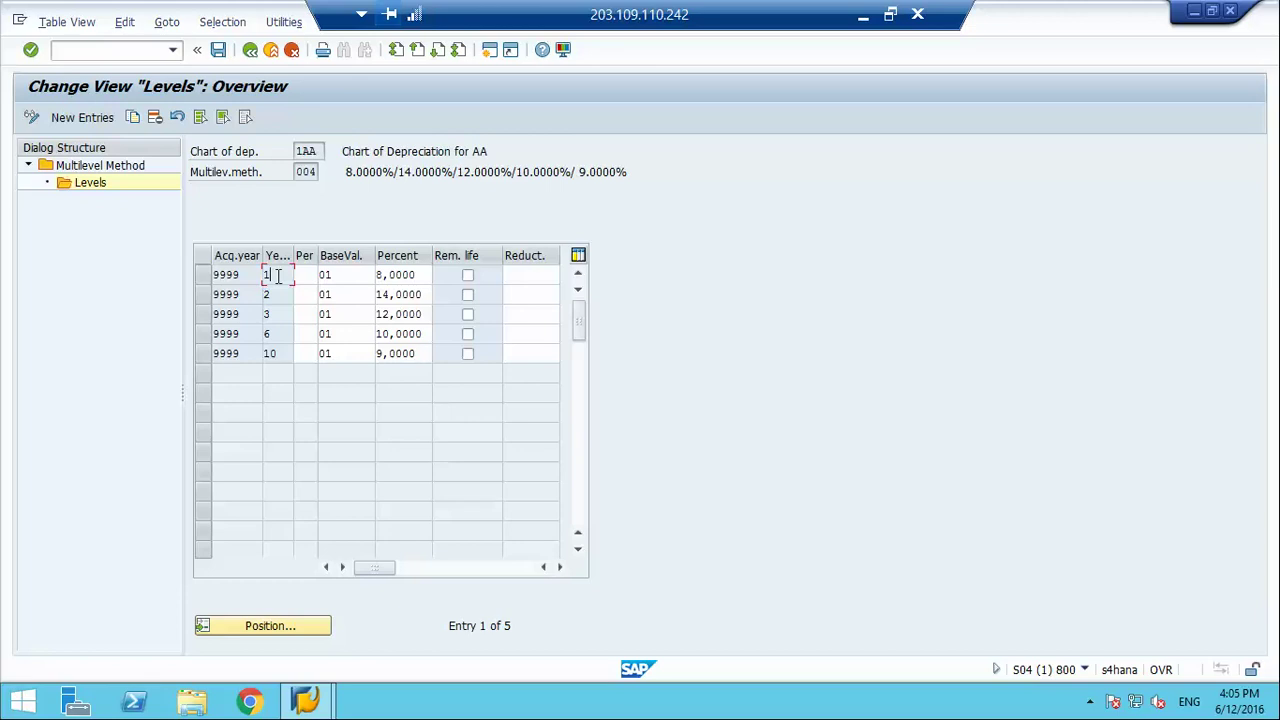
- Leave the levels and the multilevel methods overview, discarding the changes, to return to the implementation guide
left_click(252, 53)
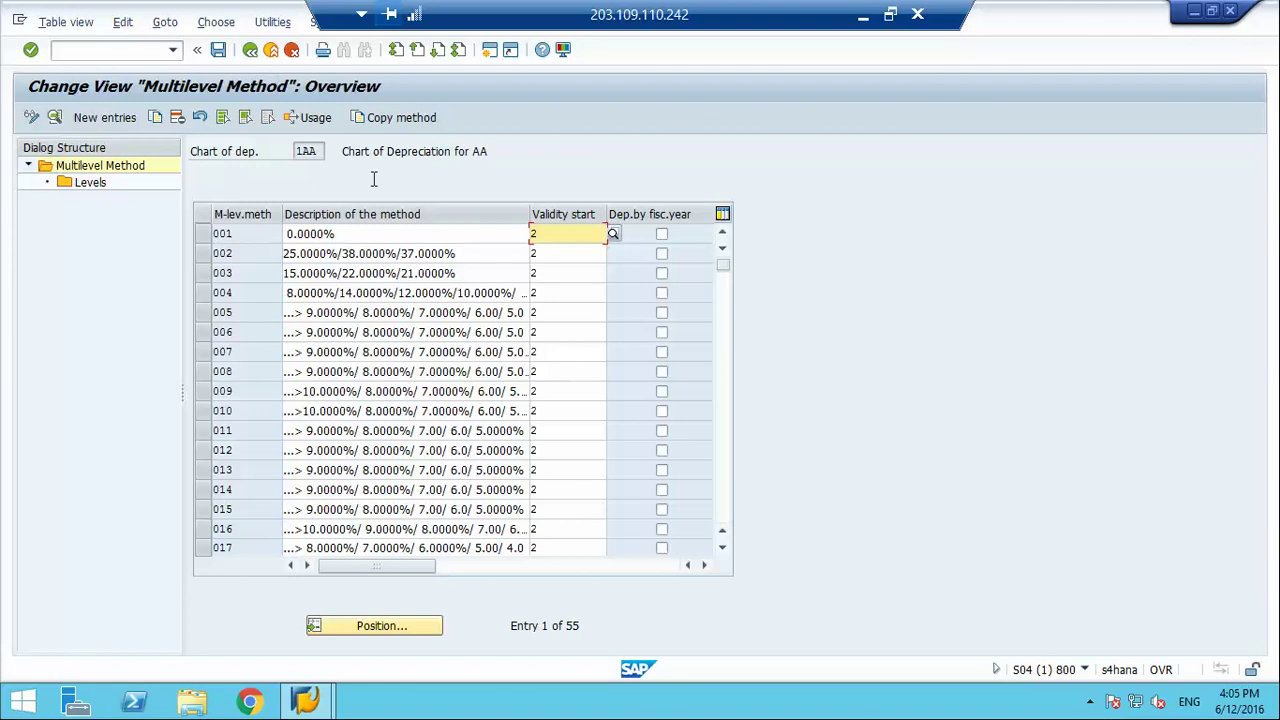
left_click(251, 51)
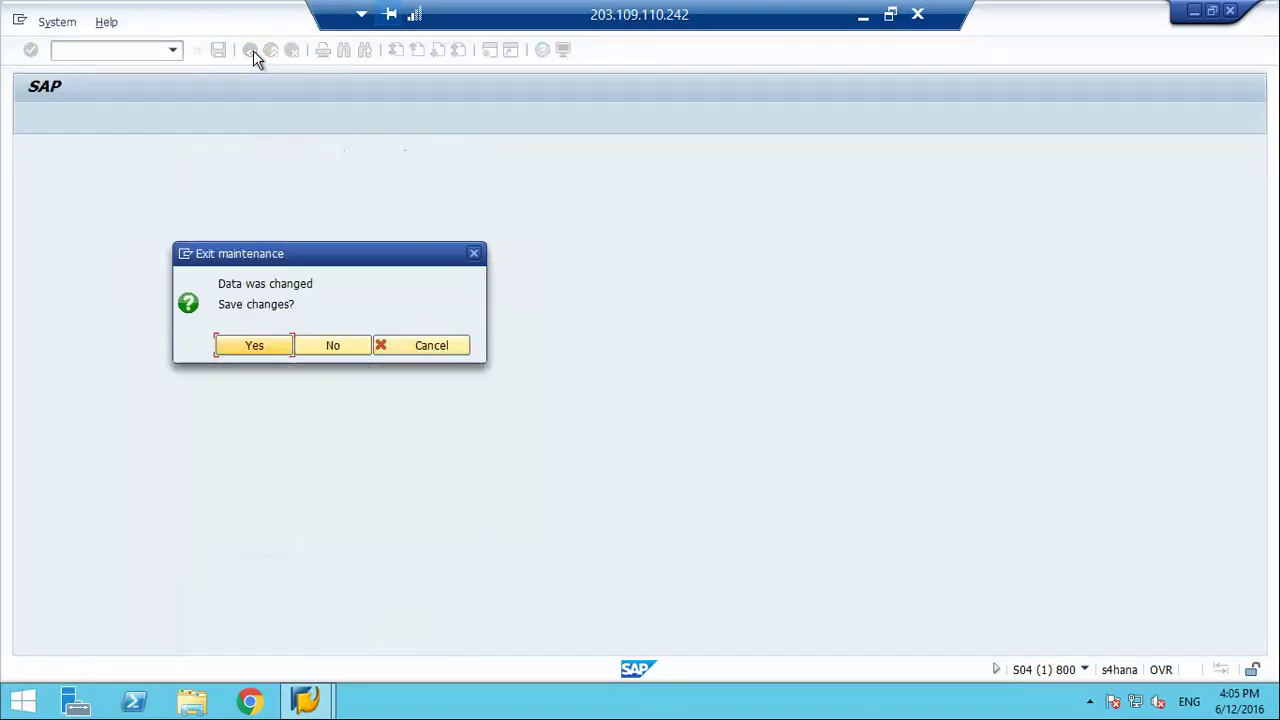
left_click(335, 350)
- Minimize the remote desktop session to return to the local PowerPoint presentation and show the hidden notification area icons
key("alt+Tab")
key("alt+Tab")
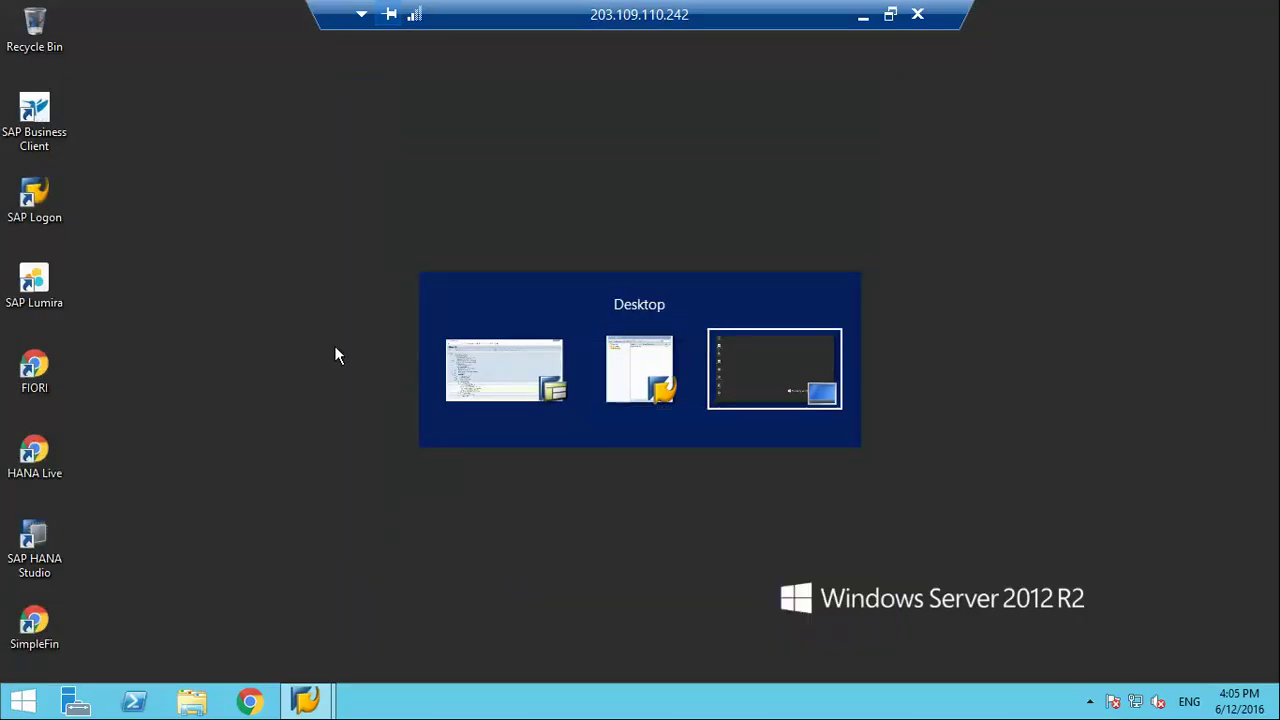
key("alt+Tab")
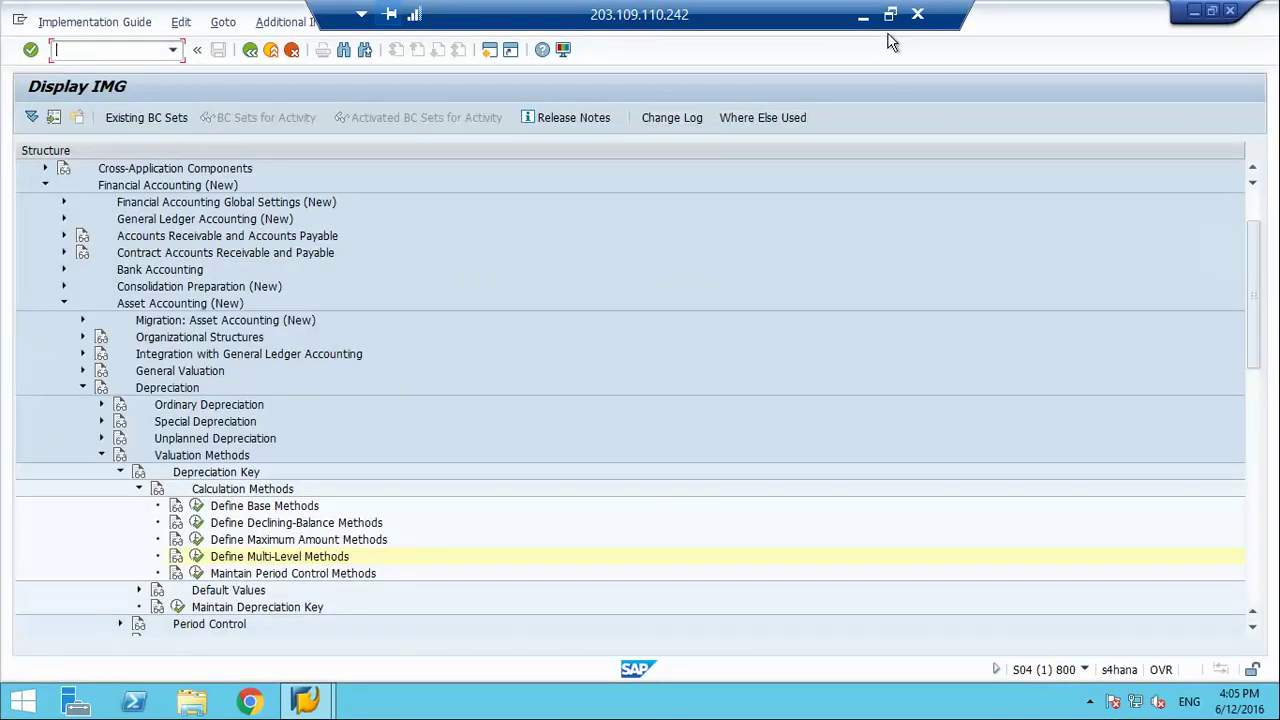
left_click(864, 16)
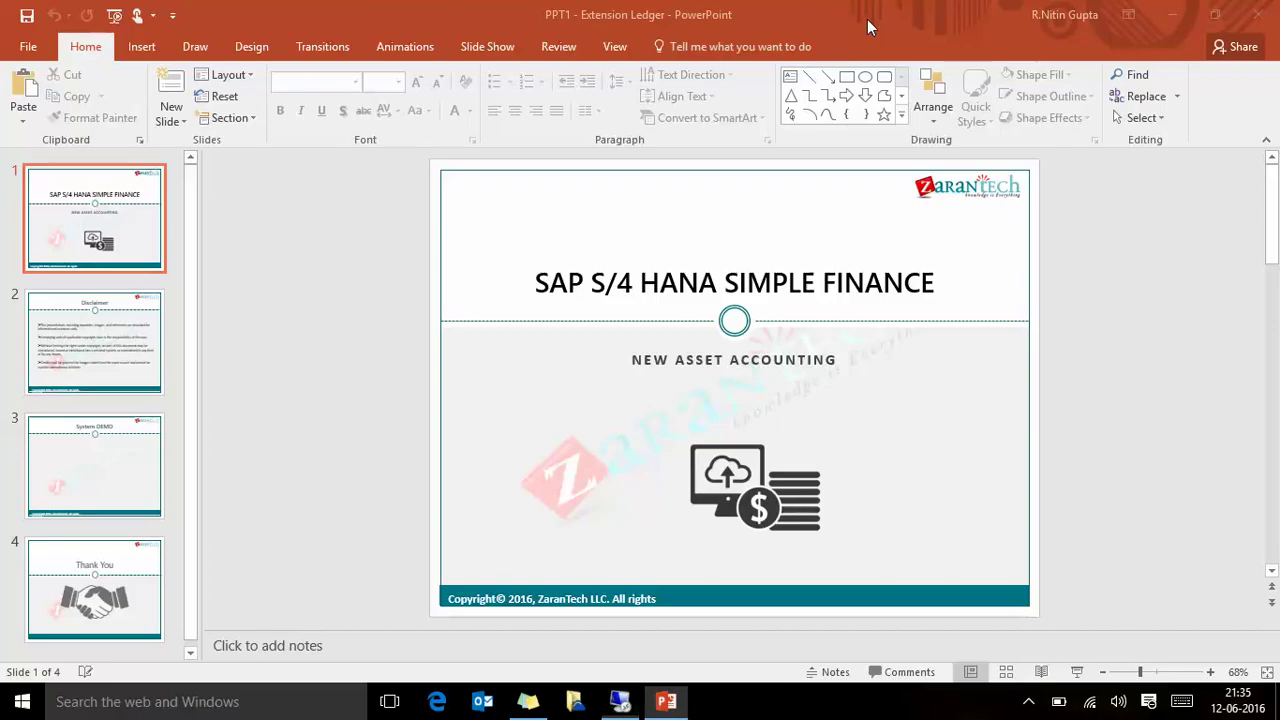
left_click(1029, 701)
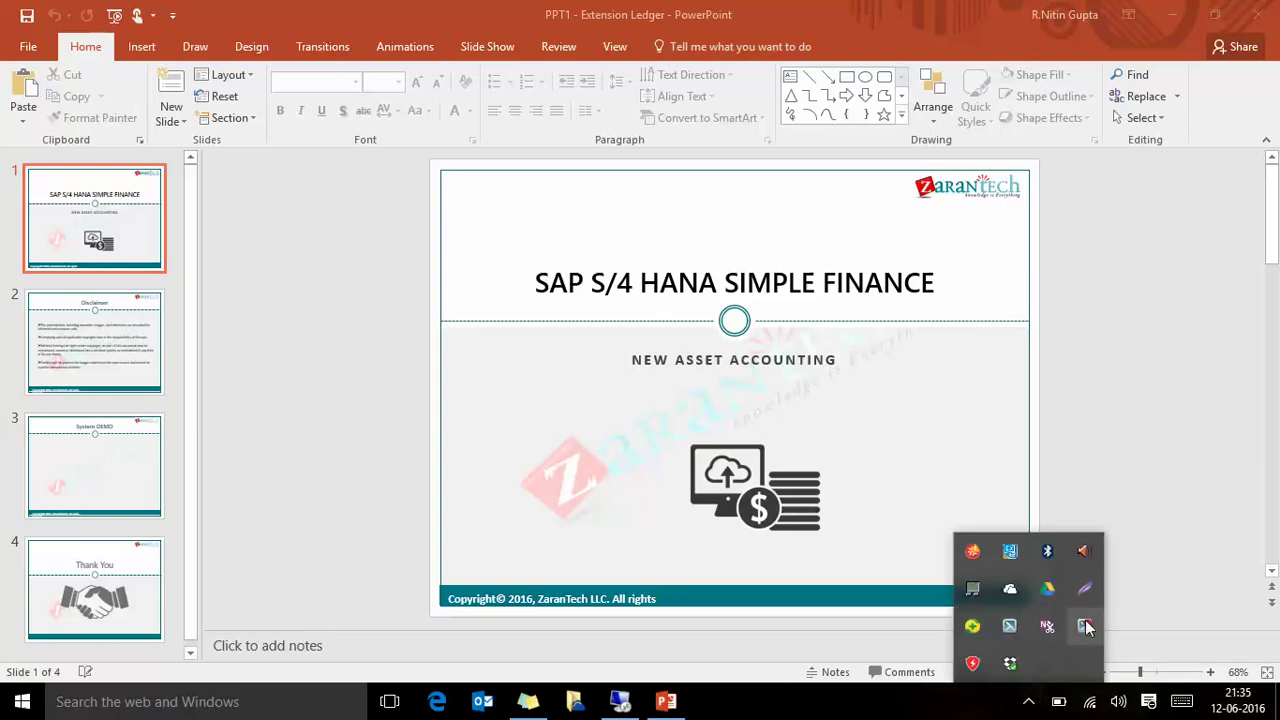